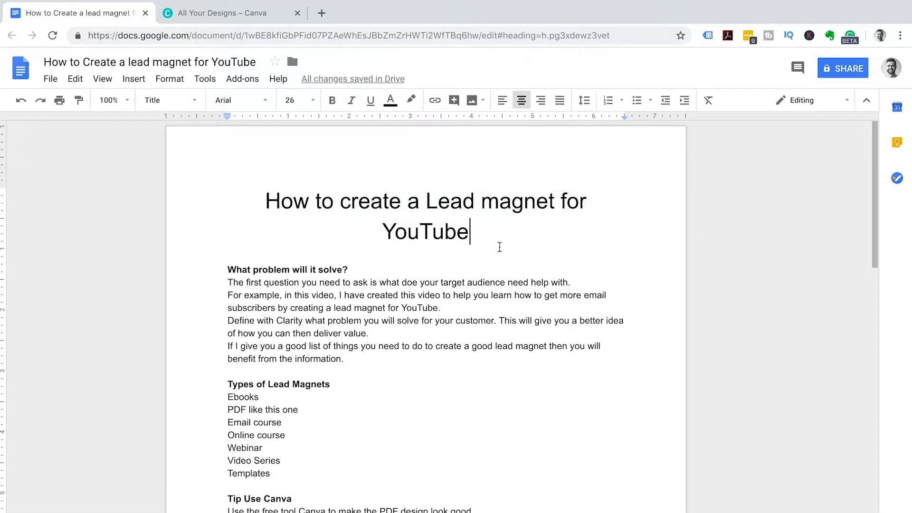
- Capitalize 'Magnet' in the Google Docs title 'How to create a Lead Magnet for YouTube'
{"action": "left_click", "coordinate": [498, 209]}
{"action": "key", "text": "BackSpace"}
{"action": "type", "text": "M"}
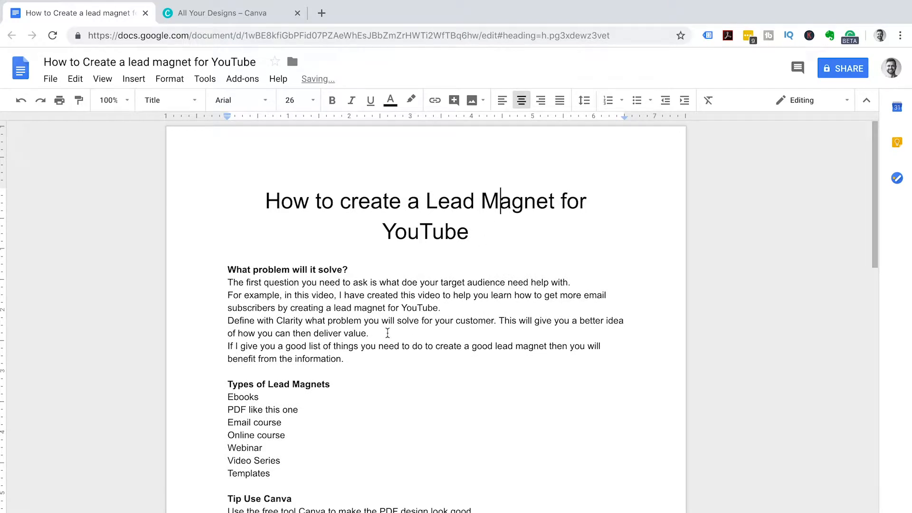
{"action": "left_click", "coordinate": [378, 371]}
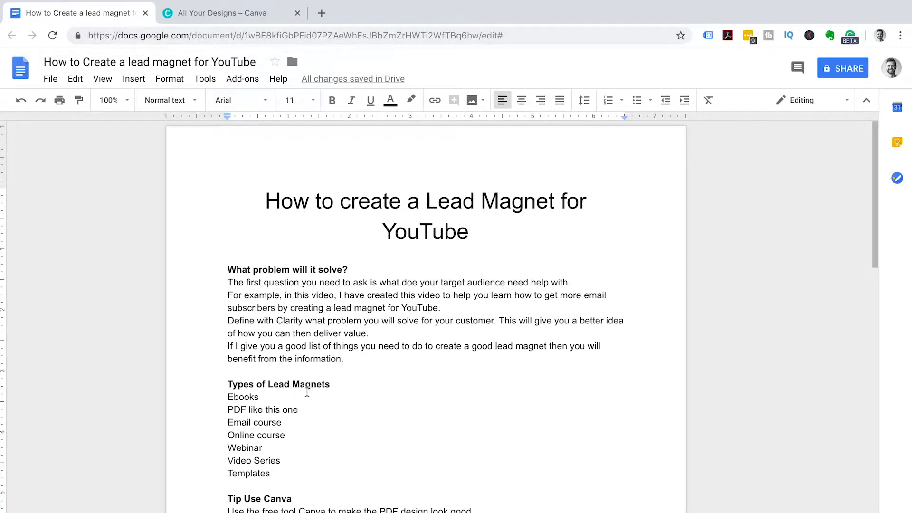
- Scroll through the lead magnet draft, then switch to the Canva home page tab
{"action": "scroll", "coordinate": [307, 392], "scroll_direction": "down", "scroll_amount": 10}
{"action": "scroll", "coordinate": [307, 392], "scroll_direction": "down", "scroll_amount": 6}
{"action": "scroll", "coordinate": [307, 392], "scroll_direction": "down", "scroll_amount": 5}
{"action": "scroll", "coordinate": [307, 392], "scroll_direction": "up", "scroll_amount": 20}
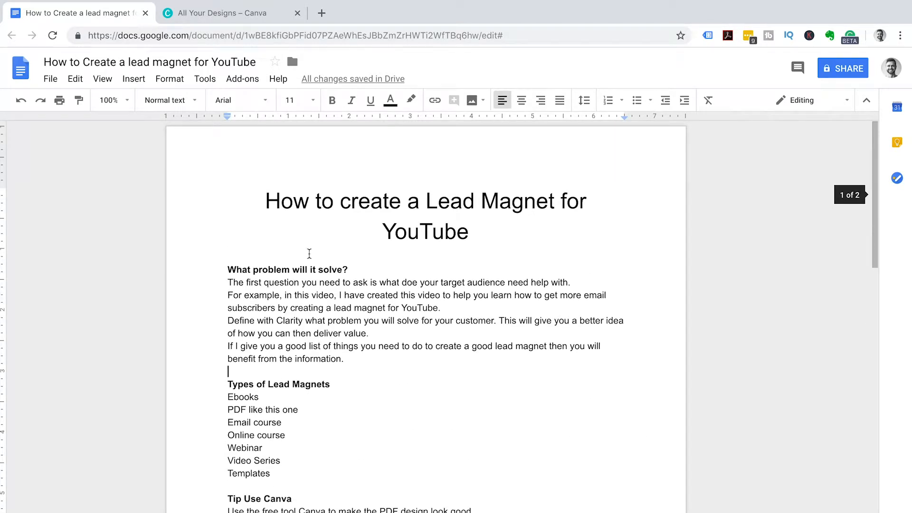
{"action": "left_click", "coordinate": [212, 14]}
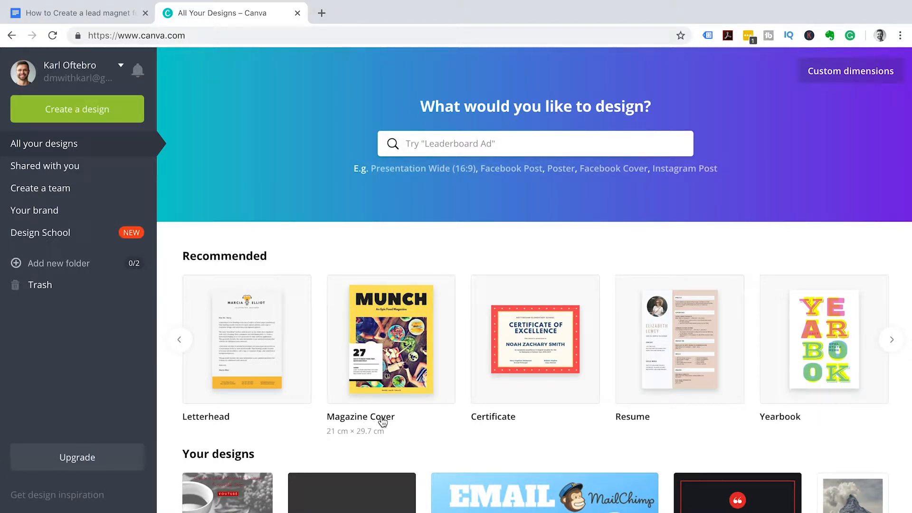
- Start a blank A4 Magazine Cover design and browse the magazine cover templates
{"action": "left_click", "coordinate": [389, 361]}
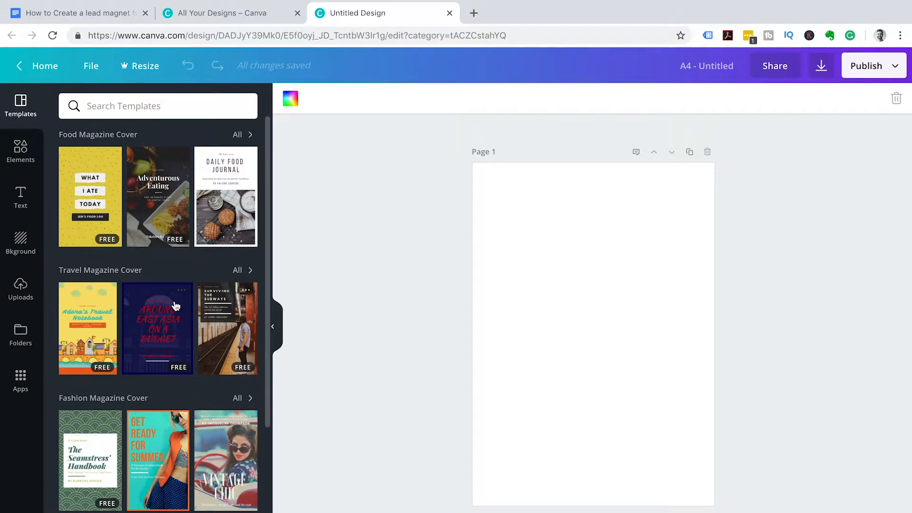
{"action": "scroll", "coordinate": [152, 325], "scroll_direction": "down", "scroll_amount": 5}
{"action": "scroll", "coordinate": [152, 324], "scroll_direction": "down", "scroll_amount": 8}
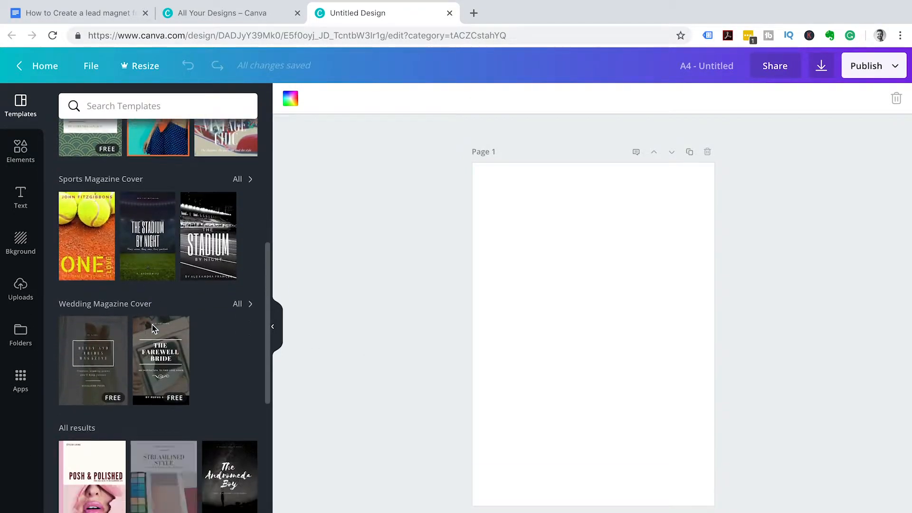
{"action": "scroll", "coordinate": [153, 329], "scroll_direction": "down", "scroll_amount": 2}
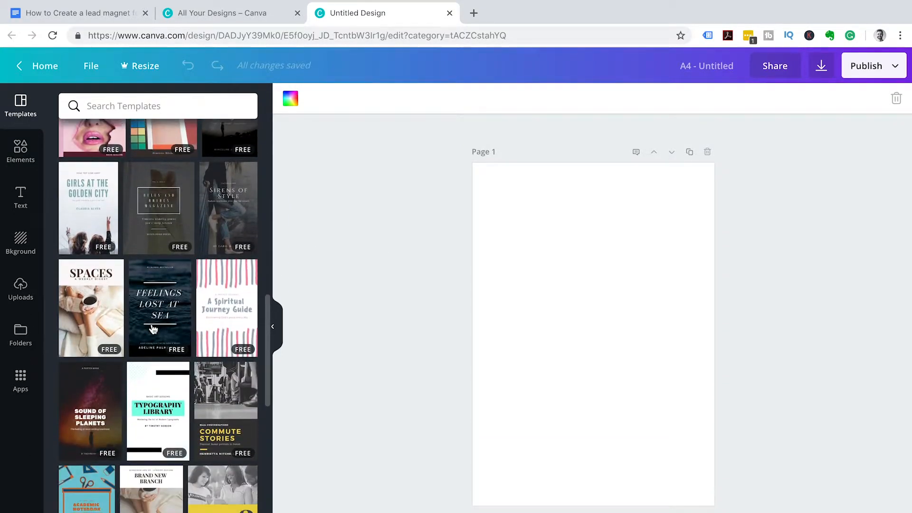
{"action": "scroll", "coordinate": [153, 329], "scroll_direction": "down", "scroll_amount": 6}
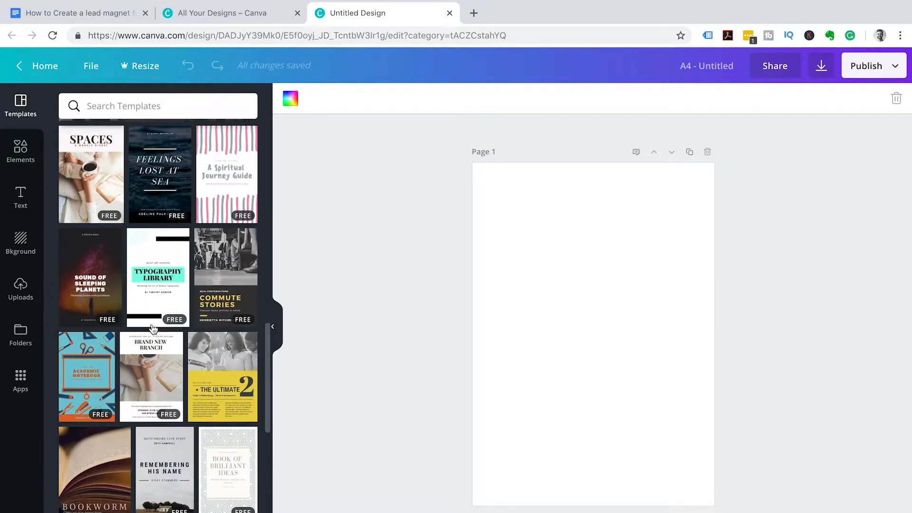
{"action": "scroll", "coordinate": [153, 329], "scroll_direction": "down", "scroll_amount": 4}
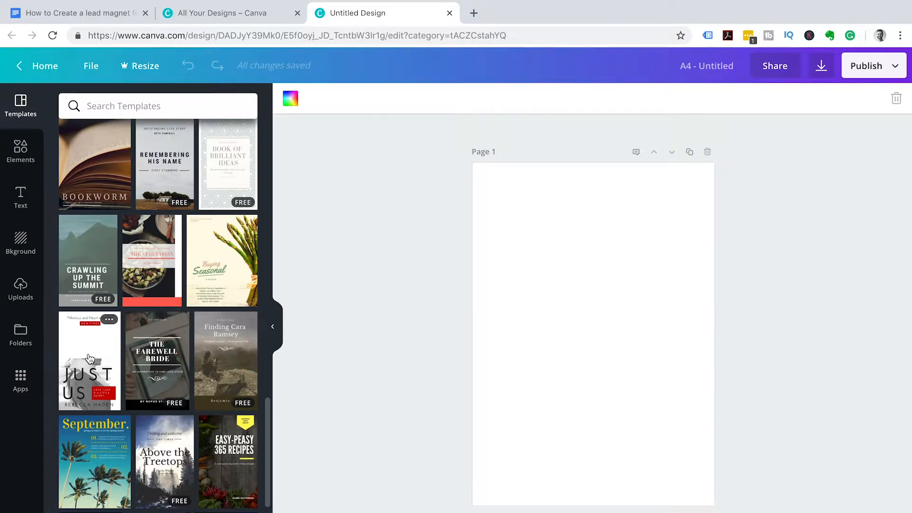
- Apply the Just Us template and search Elements for 'working' stock photos
{"action": "left_click", "coordinate": [90, 359]}
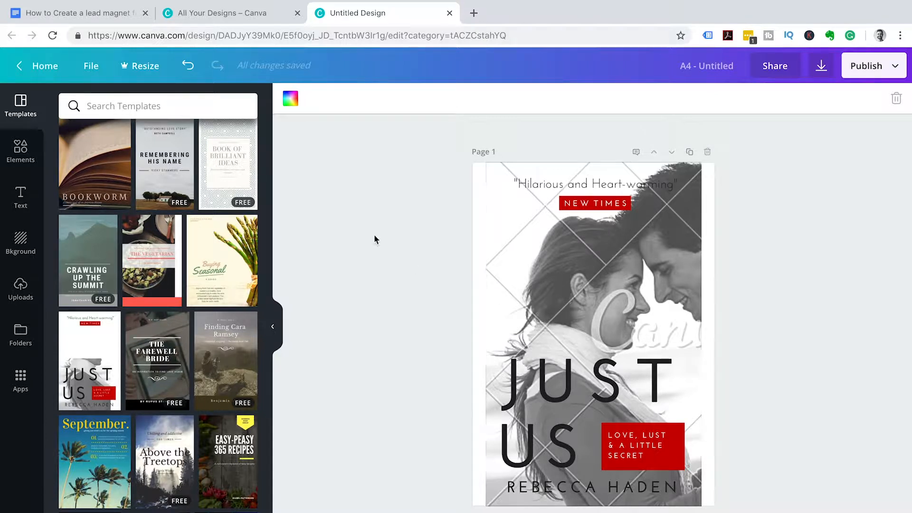
{"action": "left_click", "coordinate": [19, 161]}
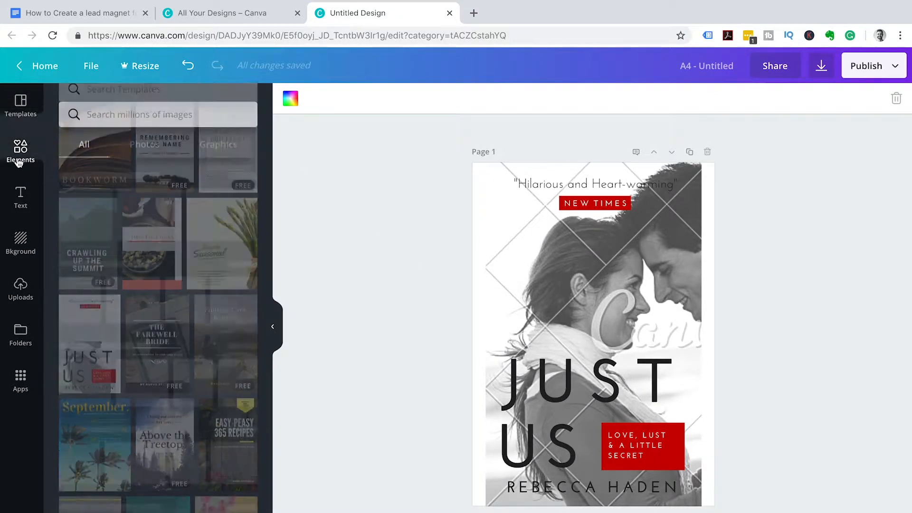
{"action": "left_click", "coordinate": [125, 107]}
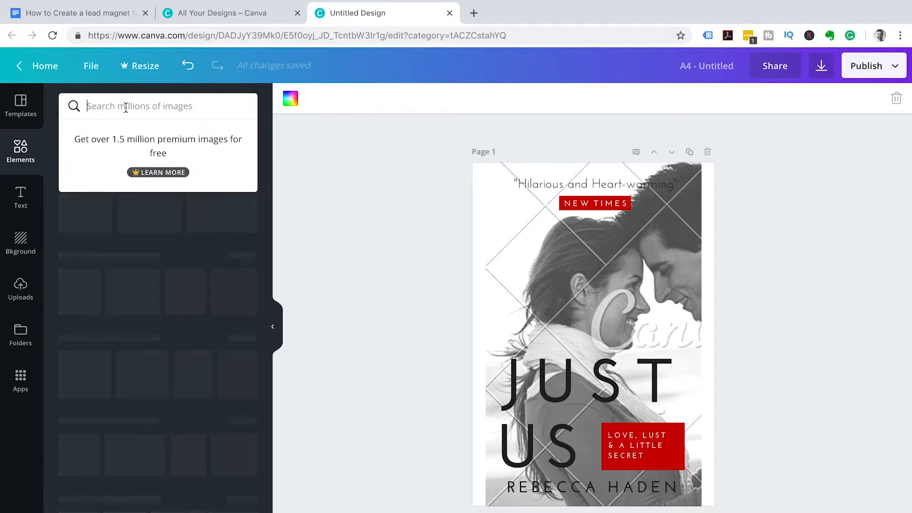
{"action": "type", "text": "wor"}
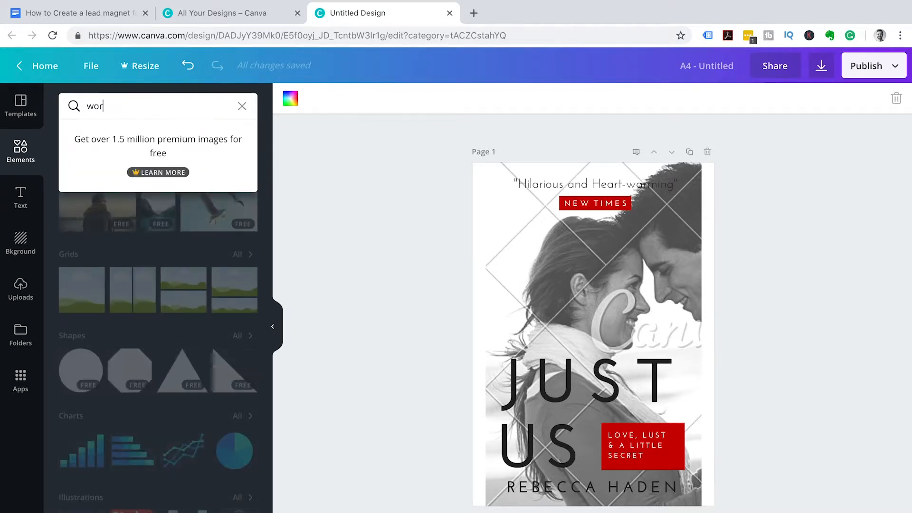
{"action": "type", "text": "king"}
{"action": "key", "text": "Return"}
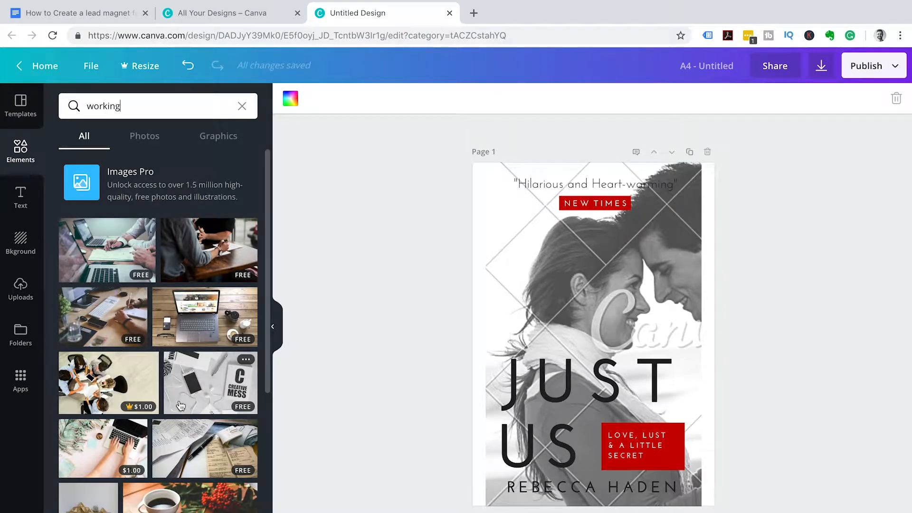
{"action": "scroll", "coordinate": [175, 445], "scroll_direction": "down", "scroll_amount": 4}
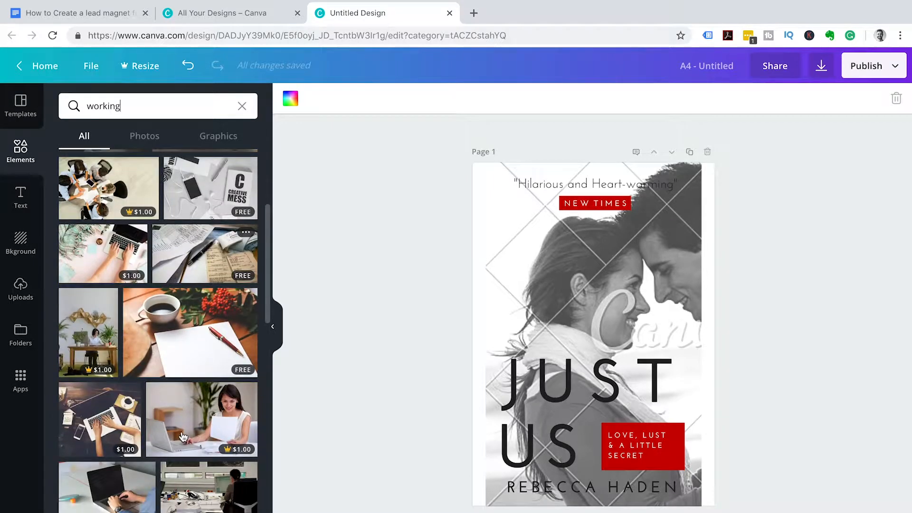
- Set the coffee-cup-and-notebook photo as the cover background, stretched and cropped to fill the page
{"action": "left_click_drag", "start_coordinate": [178, 344], "coordinate": [497, 302]}
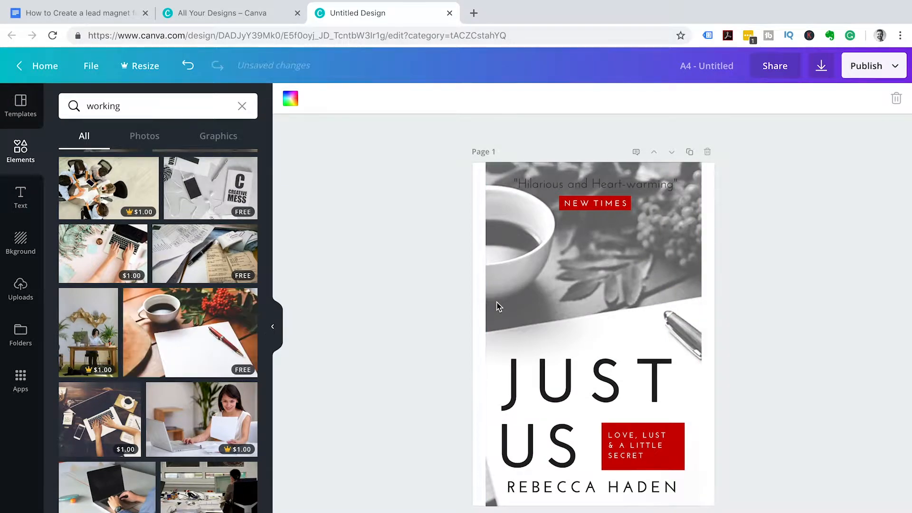
{"action": "left_click", "coordinate": [495, 301]}
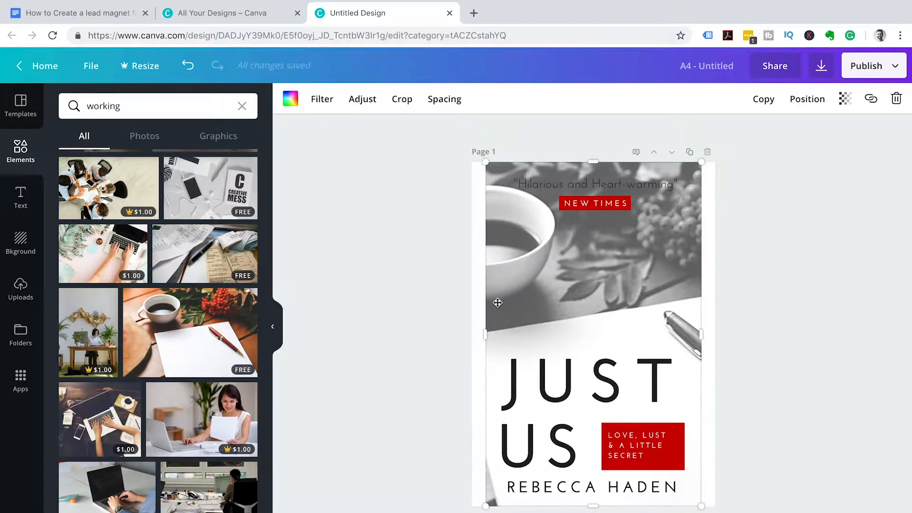
{"action": "left_click_drag", "start_coordinate": [485, 333], "coordinate": [469, 336]}
{"action": "left_click_drag", "start_coordinate": [704, 338], "coordinate": [724, 341]}
{"action": "double_click", "coordinate": [485, 327]}
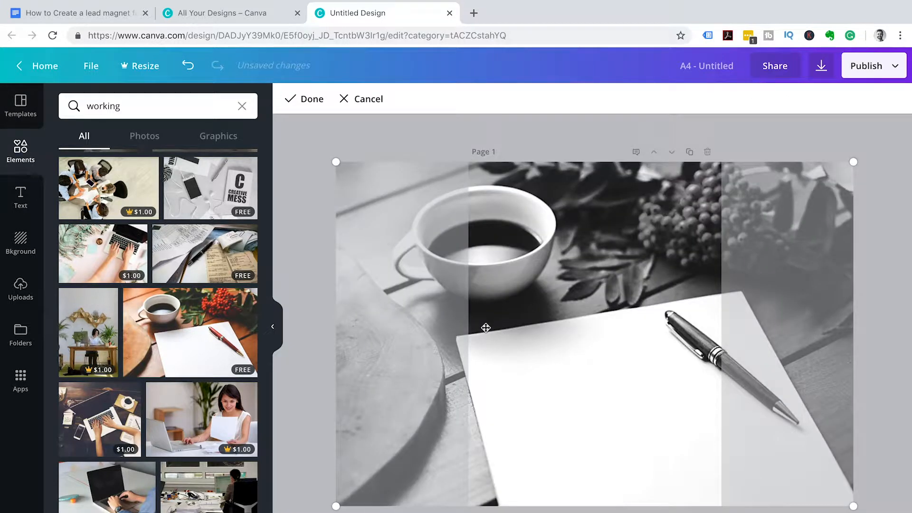
{"action": "mouse_move", "coordinate": [412, 369]}
{"action": "left_mouse_down"}
{"action": "mouse_move", "coordinate": [550, 369]}
{"action": "mouse_move", "coordinate": [332, 370]}
{"action": "mouse_move", "coordinate": [399, 369]}
{"action": "left_mouse_up"}
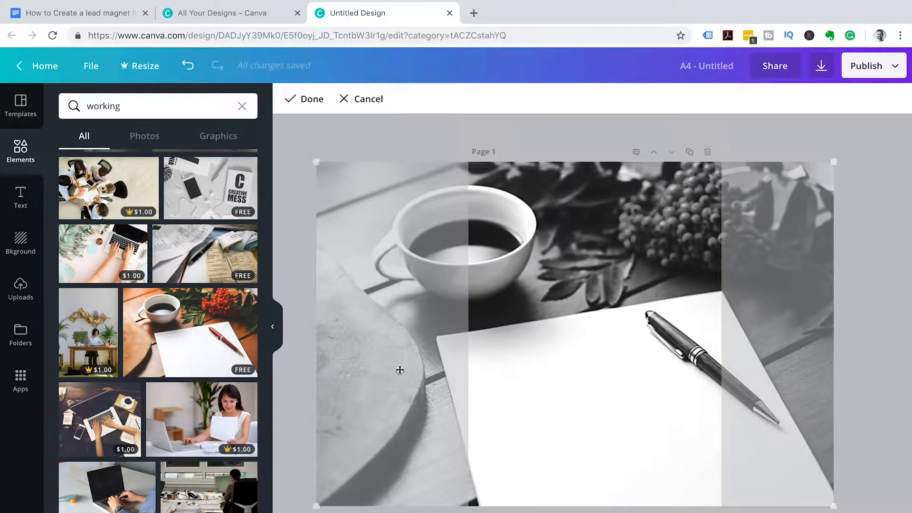
{"action": "left_click", "coordinate": [865, 184]}
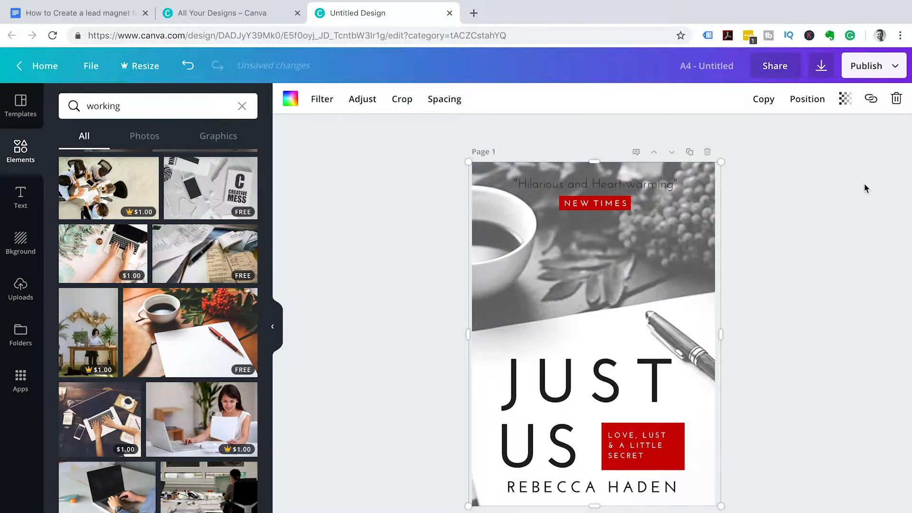
- Move the NEW TIMES label down and retype the heading as 'Create a Lead Magnet in 5 Simple and Easy Steps'
{"action": "left_click", "coordinate": [620, 209]}
{"action": "left_click_drag", "start_coordinate": [621, 209], "coordinate": [623, 231]}
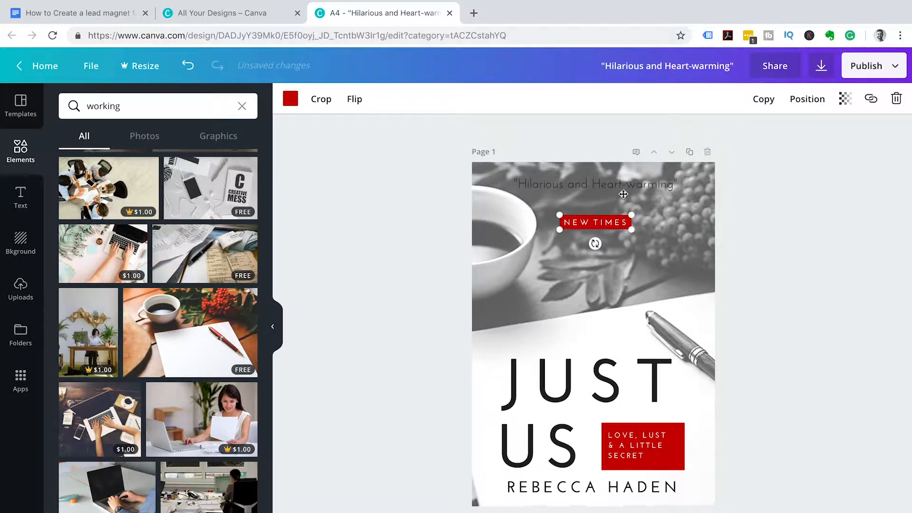
{"action": "left_click", "coordinate": [623, 187]}
{"action": "left_click", "coordinate": [687, 186]}
{"action": "key", "text": "BackSpace"}
{"action": "key", "text": "BackSpace"}
{"action": "key", "text": "BackSpace"}
{"action": "key", "text": "BackSpace"}
{"action": "key", "text": "BackSpace"}
{"action": "key", "text": "BackSpace"}
{"action": "key", "text": "BackSpace"}
{"action": "key", "text": "BackSpace"}
{"action": "key", "text": "BackSpace"}
{"action": "key", "text": "BackSpace"}
{"action": "key", "text": "BackSpace"}
{"action": "key", "text": "BackSpace"}
{"action": "key", "text": "BackSpace"}
{"action": "key", "text": "BackSpace"}
{"action": "key", "text": "BackSpace"}
{"action": "key", "text": "BackSpace"}
{"action": "key", "text": "BackSpace"}
{"action": "key", "text": "BackSpace"}
{"action": "key", "text": "BackSpace"}
{"action": "key", "text": "BackSpace"}
{"action": "key", "text": "BackSpace"}
{"action": "key", "text": "BackSpace"}
{"action": "key", "text": "BackSpace"}
{"action": "key", "text": "BackSpace"}
{"action": "key", "text": "BackSpace"}
{"action": "key", "text": "BackSpace"}
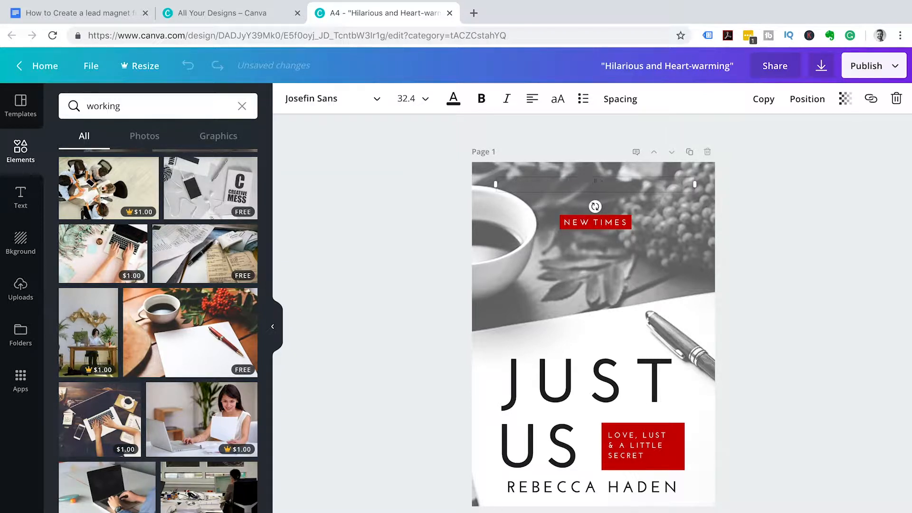
{"action": "type", "text": "Create a Lead Magnet in 5 Easy to f"}
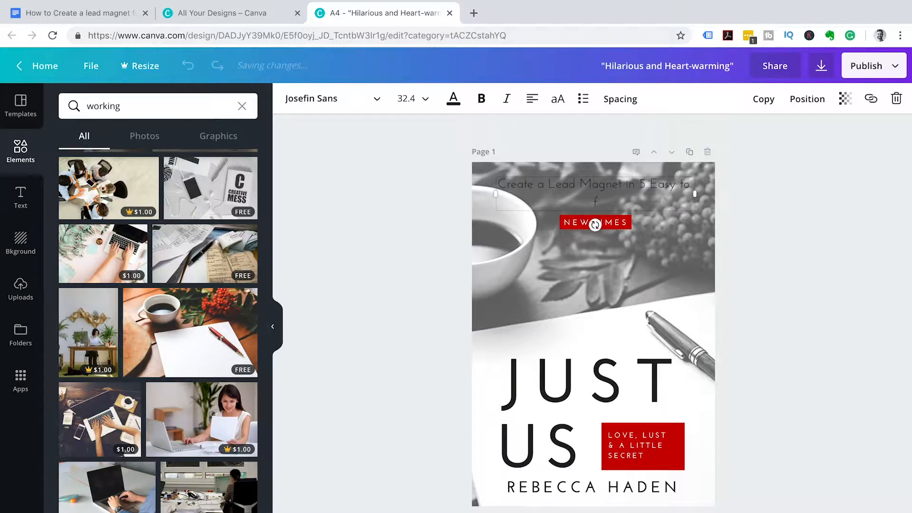
{"action": "key", "text": "BackSpace"}
{"action": "key", "text": "BackSpace"}
{"action": "key", "text": "BackSpace"}
{"action": "key", "text": "BackSpace"}
{"action": "key", "text": "BackSpace"}
{"action": "key", "text": "BackSpace"}
{"action": "key", "text": "BackSpace"}
{"action": "key", "text": "BackSpace"}
{"action": "key", "text": "BackSpace"}
{"action": "key", "text": "BackSpace"}
{"action": "type", "text": "Simple an"}
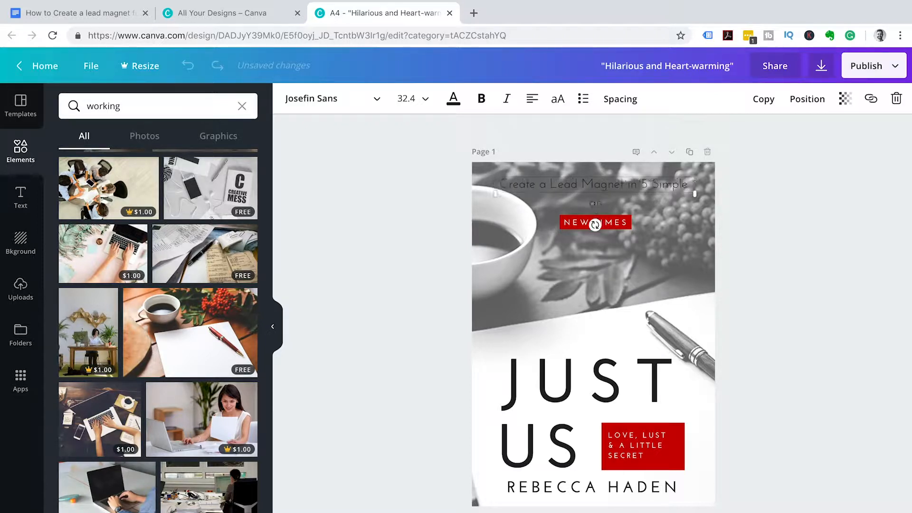
{"action": "type", "text": "d Easy Steps"}
- Make the heading text red
{"action": "left_click", "coordinate": [454, 100]}
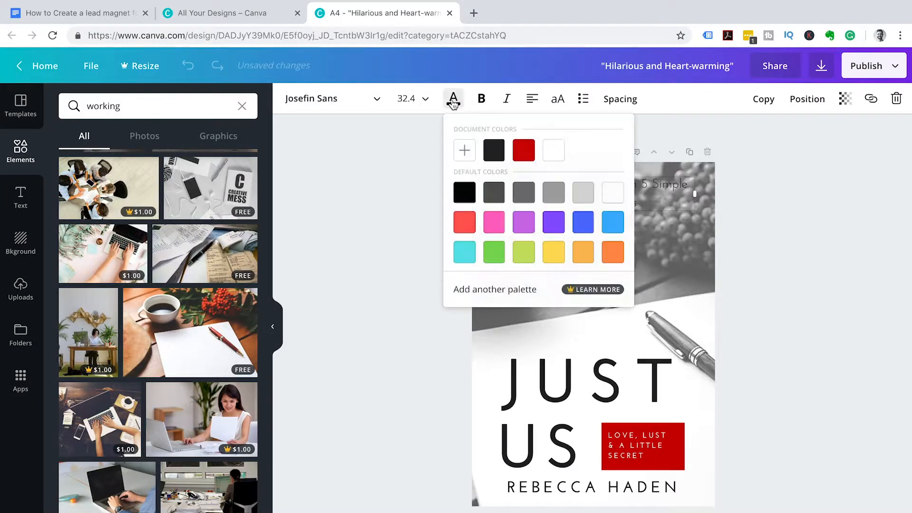
{"action": "left_click", "coordinate": [524, 150]}
{"action": "left_click", "coordinate": [759, 167]}
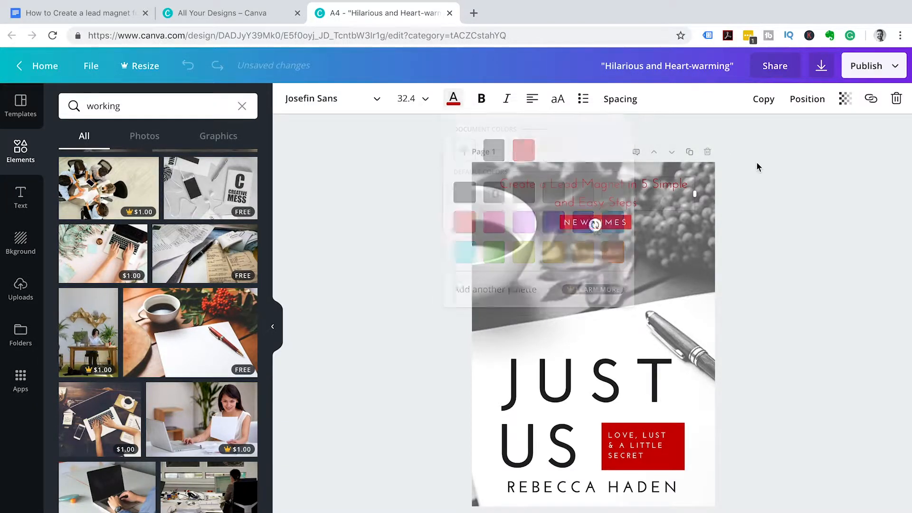
{"action": "left_click", "coordinate": [619, 224]}
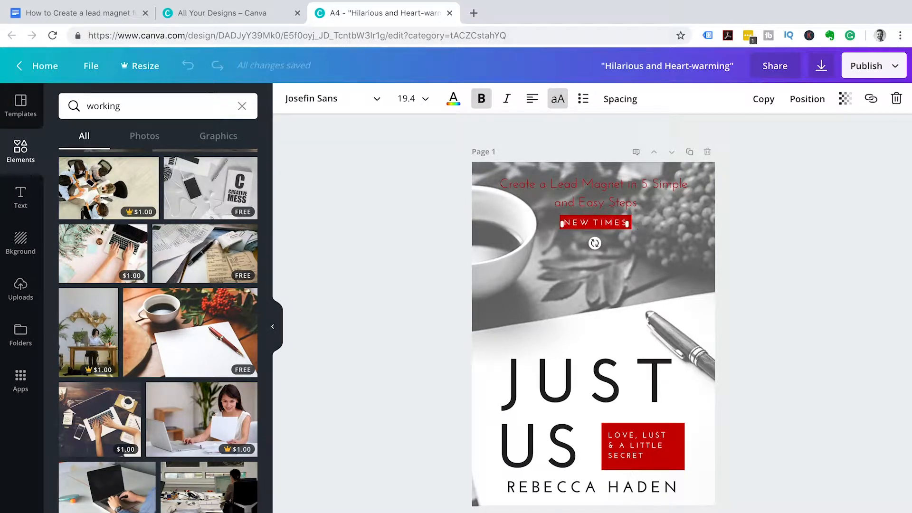
- Change the NEW TIMES label text to 'YOUTUBE'
{"action": "key", "text": "BackSpace"}
{"action": "key", "text": "BackSpace"}
{"action": "key", "text": "BackSpace"}
{"action": "key", "text": "BackSpace"}
{"action": "key", "text": "BackSpace"}
{"action": "key", "text": "BackSpace"}
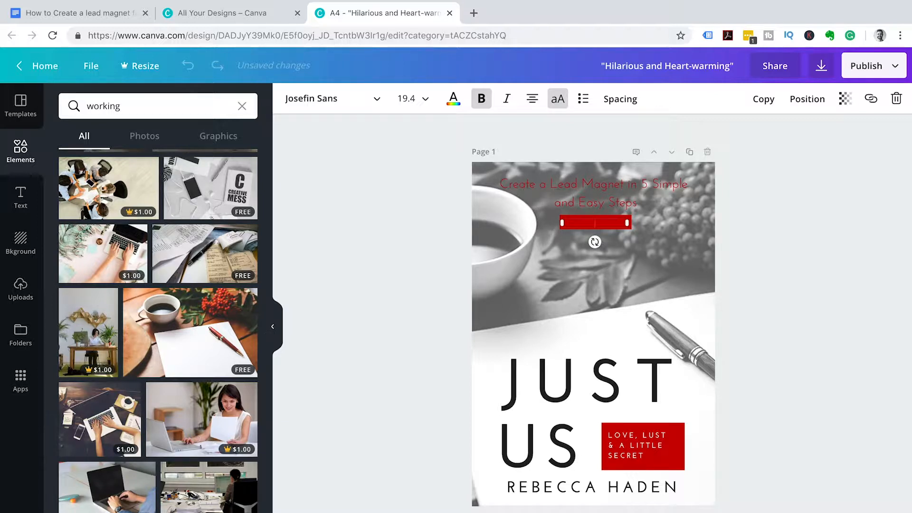
{"action": "type", "text": "Tu"}
{"action": "key", "text": "BackSpace"}
{"action": "type", "text": "ube"}
{"action": "left_click", "coordinate": [742, 227]}
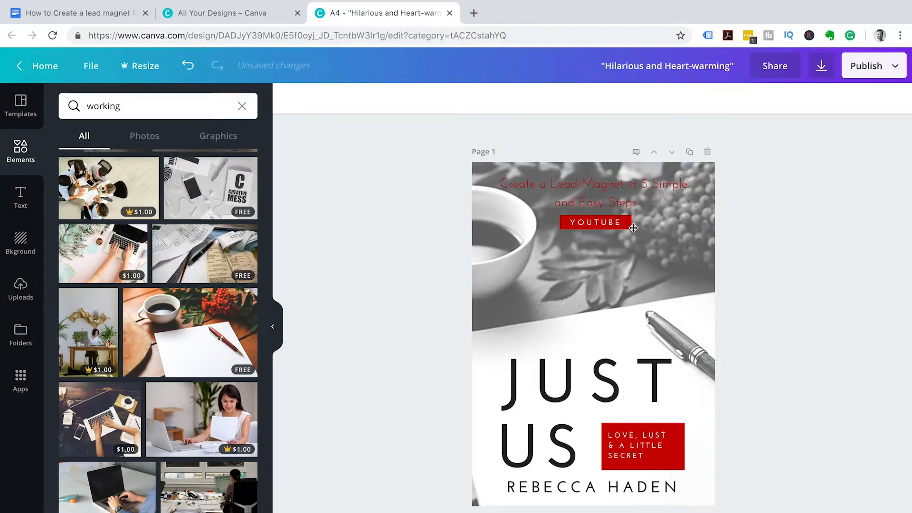
- Shrink the red box behind YOUTUBE to fit the word and nudge it into place
{"action": "key", "text": "super+plus"}
{"action": "key", "text": "super+plus"}
{"action": "key", "text": "super+plus"}
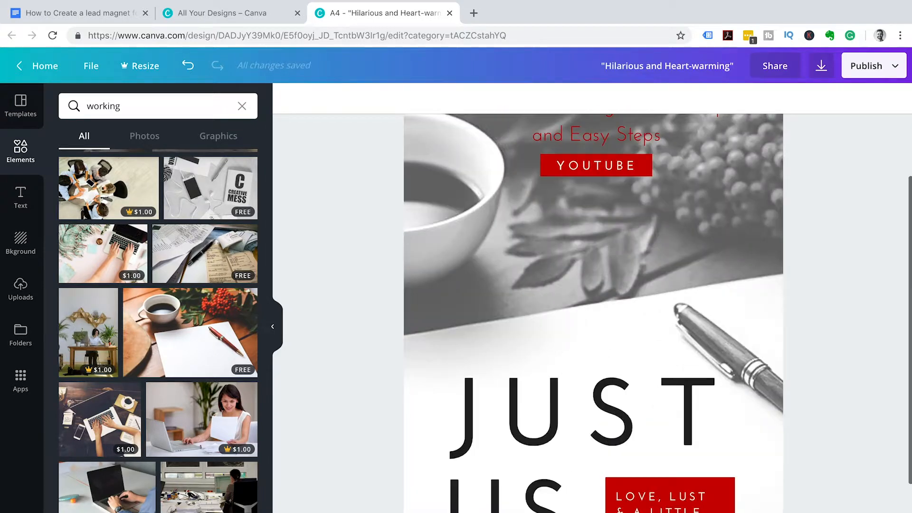
{"action": "scroll", "coordinate": [891, 174], "scroll_direction": "up", "scroll_amount": 5}
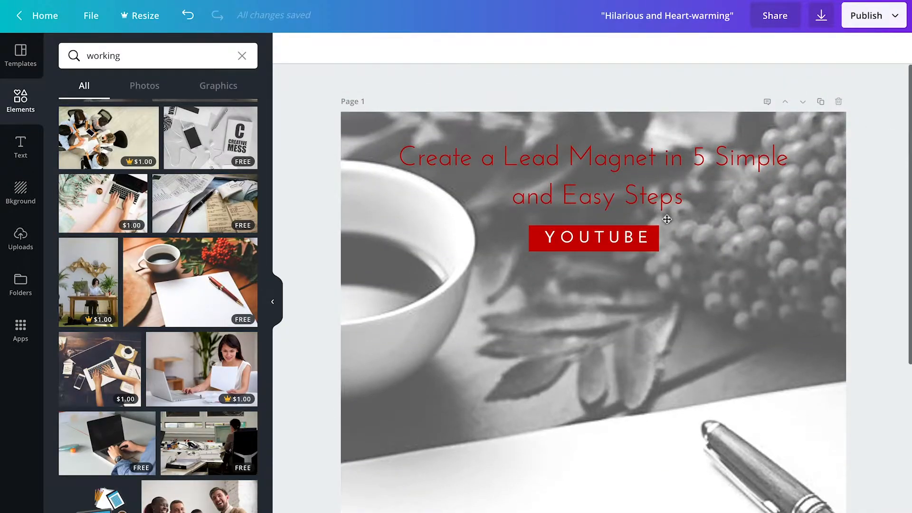
{"action": "left_click", "coordinate": [652, 245]}
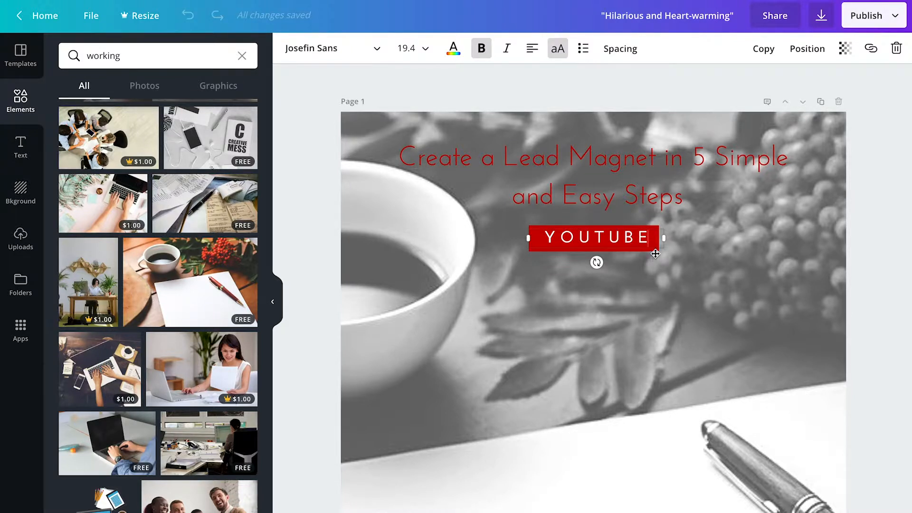
{"action": "left_click", "coordinate": [656, 254]}
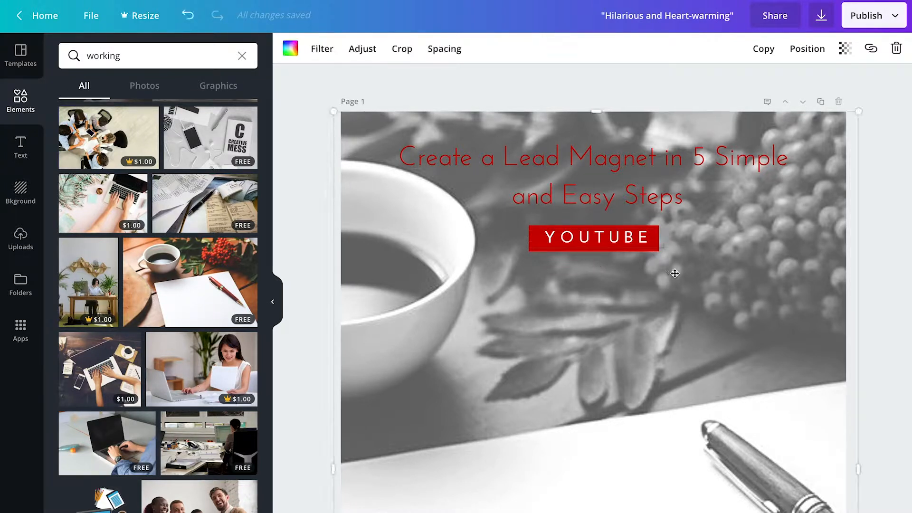
{"action": "left_click", "coordinate": [653, 251]}
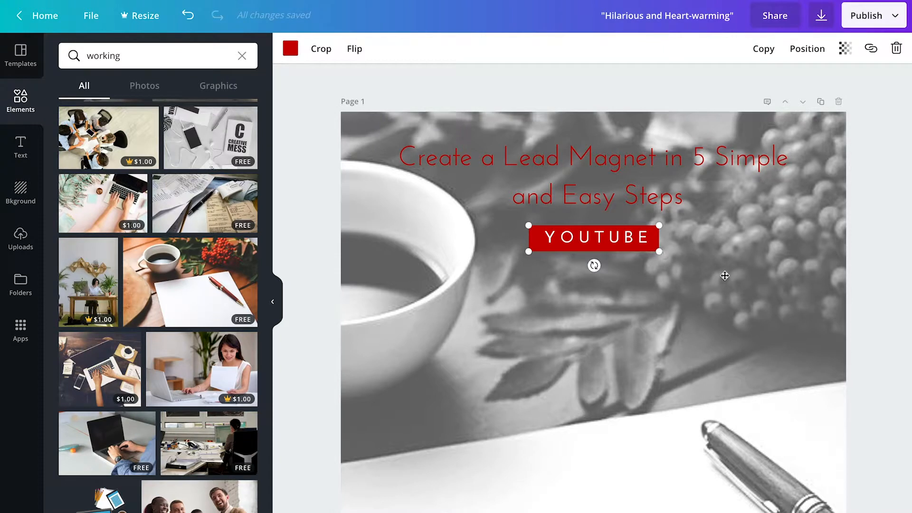
{"action": "key", "text": "Right"}
{"action": "key", "text": "Right"}
{"action": "key", "text": "Right"}
{"action": "key", "text": "Right"}
{"action": "key", "text": "Right"}
{"action": "key", "text": "Right"}
{"action": "key", "text": "Right"}
{"action": "key", "text": "Right"}
{"action": "key", "text": "Right"}
{"action": "key", "text": "Right"}
{"action": "key", "text": "Right"}
{"action": "key", "text": "Right"}
{"action": "key", "text": "Right"}
{"action": "key", "text": "Right"}
{"action": "key", "text": "Right"}
{"action": "key", "text": "Right"}
{"action": "key", "text": "Right"}
{"action": "key", "text": "Right"}
{"action": "left_click_drag", "start_coordinate": [668, 224], "coordinate": [652, 231]}
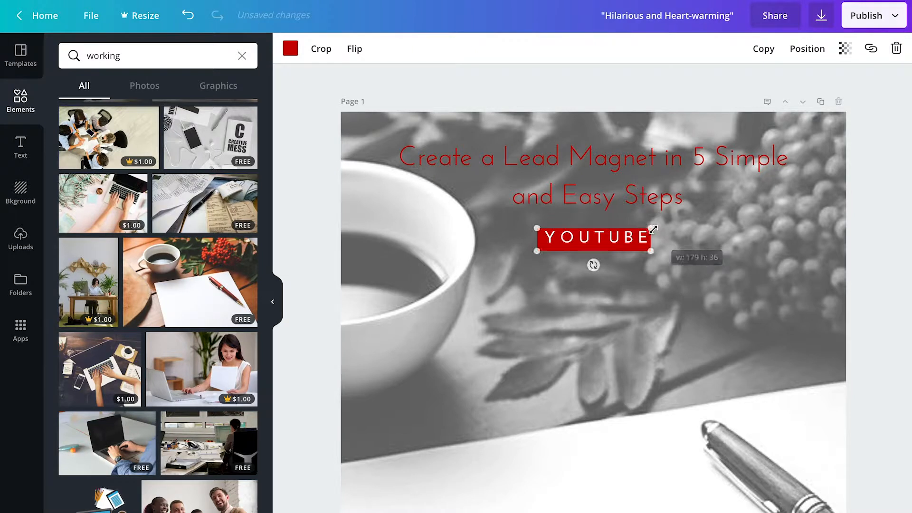
{"action": "key", "text": "Up"}
{"action": "key", "text": "Up"}
{"action": "key", "text": "Up"}
{"action": "key", "text": "Up"}
{"action": "key", "text": "Up"}
{"action": "key", "text": "Right"}
{"action": "key", "text": "Right"}
{"action": "key", "text": "Right"}
{"action": "key", "text": "Right"}
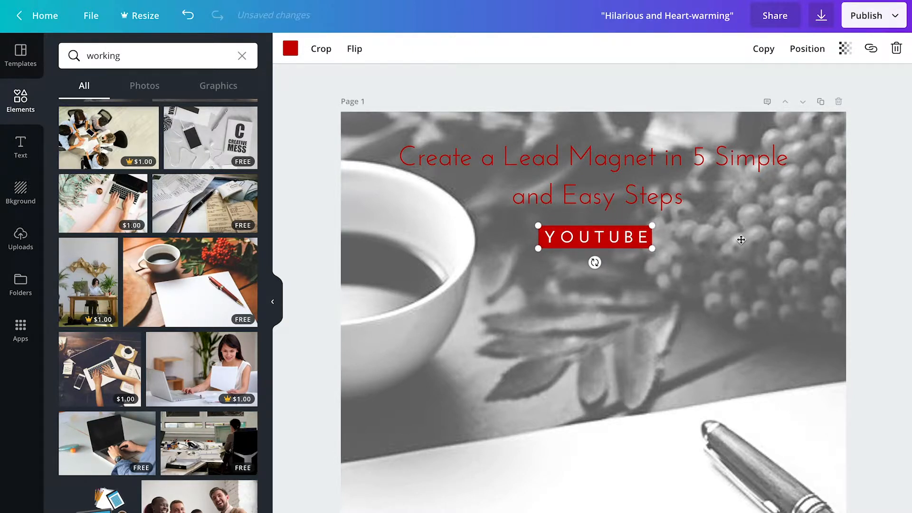
{"action": "left_click", "coordinate": [786, 286]}
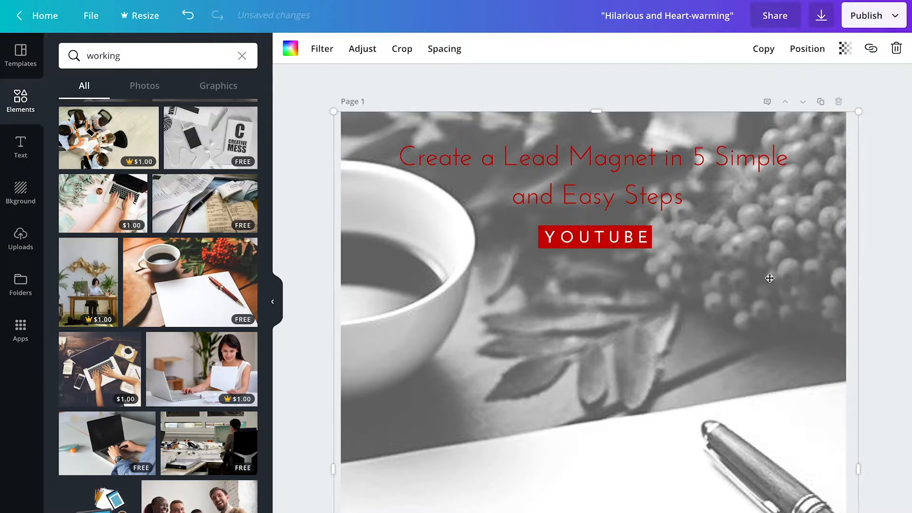
- Set the red title to size 36 and insert 'to Follow' before 'Steps'
{"action": "left_click", "coordinate": [581, 156]}
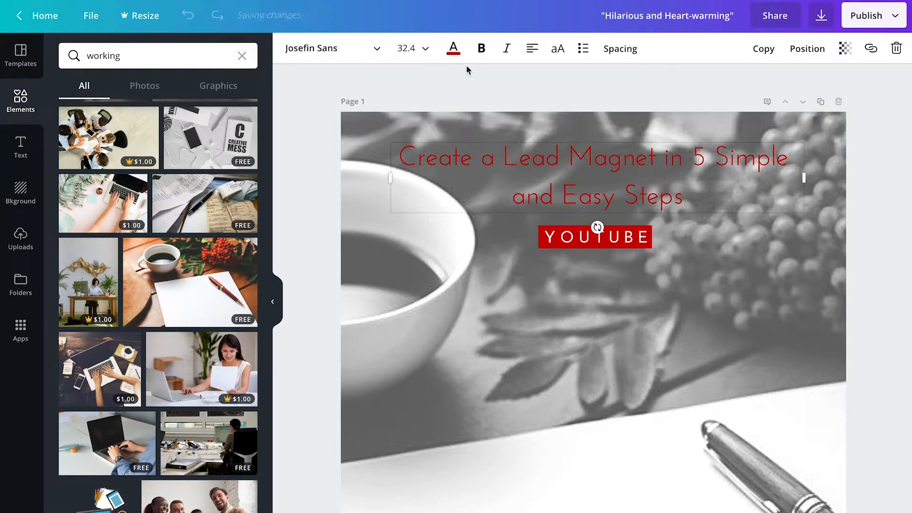
{"action": "left_click", "coordinate": [424, 50]}
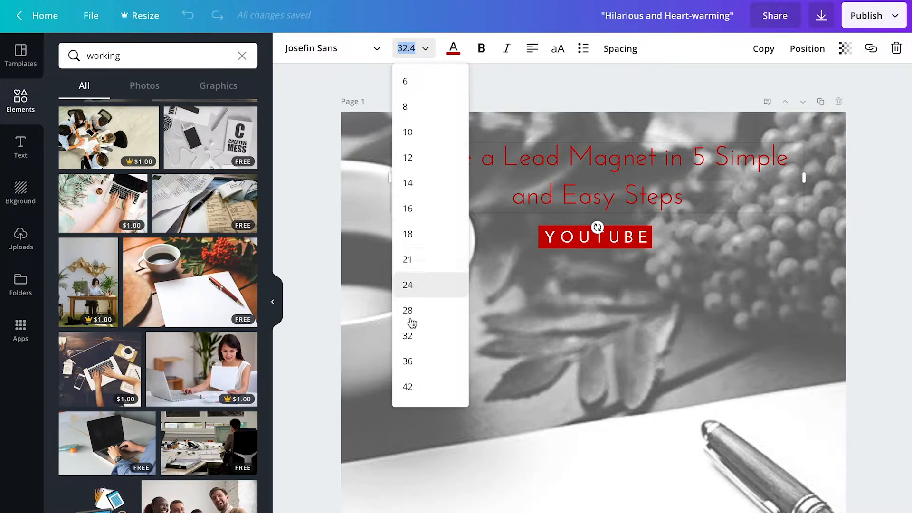
{"action": "left_click", "coordinate": [412, 362]}
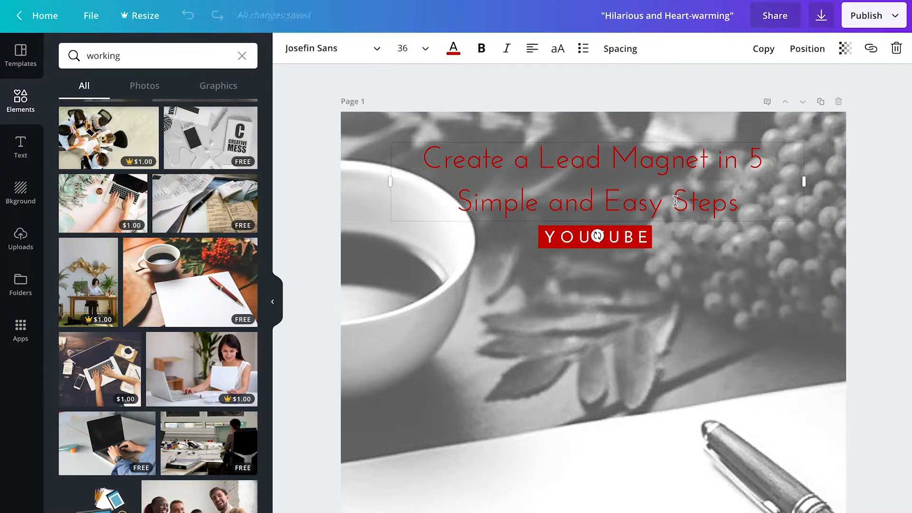
{"action": "left_click", "coordinate": [675, 200]}
{"action": "type", "text": "to "}
{"action": "type", "text": "Fol"}
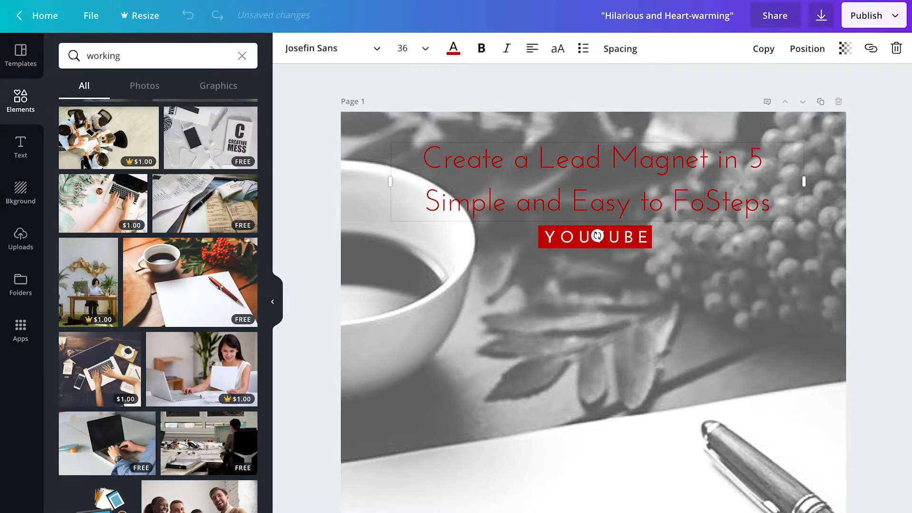
{"action": "type", "text": "low"}
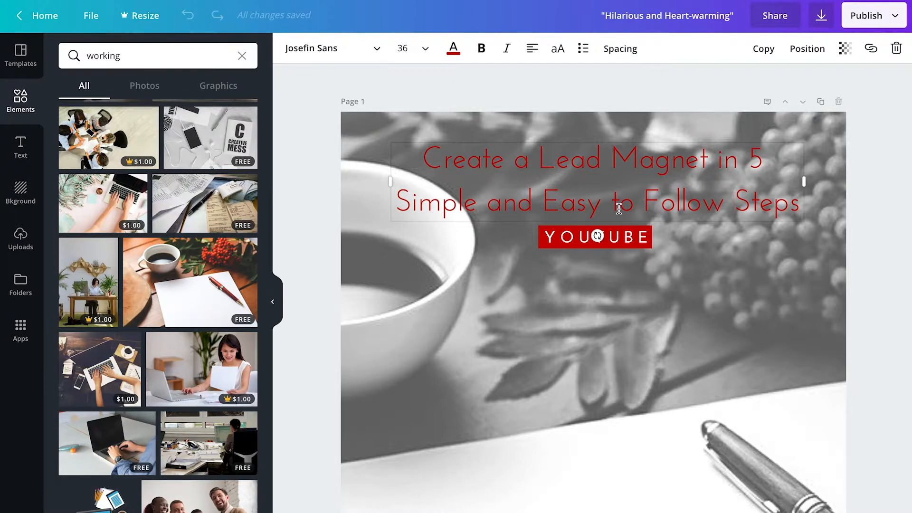
{"action": "left_click", "coordinate": [863, 276]}
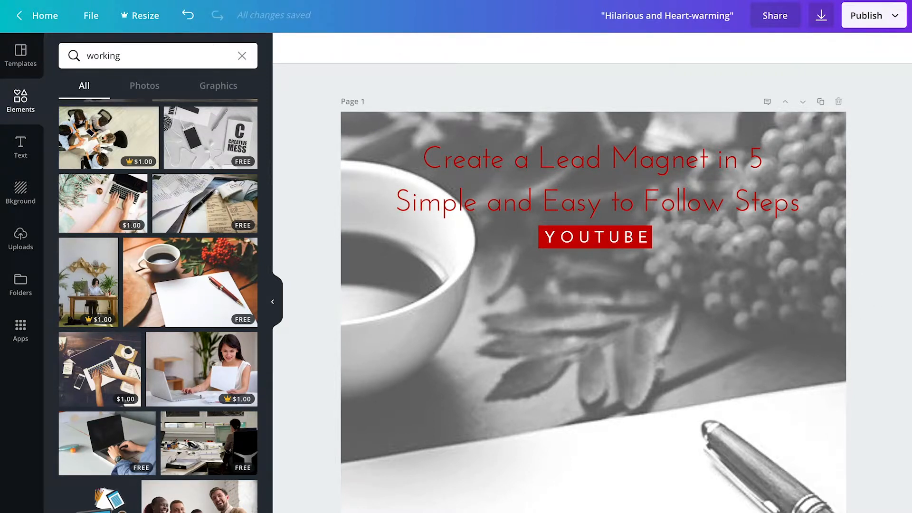
{"action": "key", "text": "ctrl+minus"}
{"action": "key", "text": "ctrl+minus"}
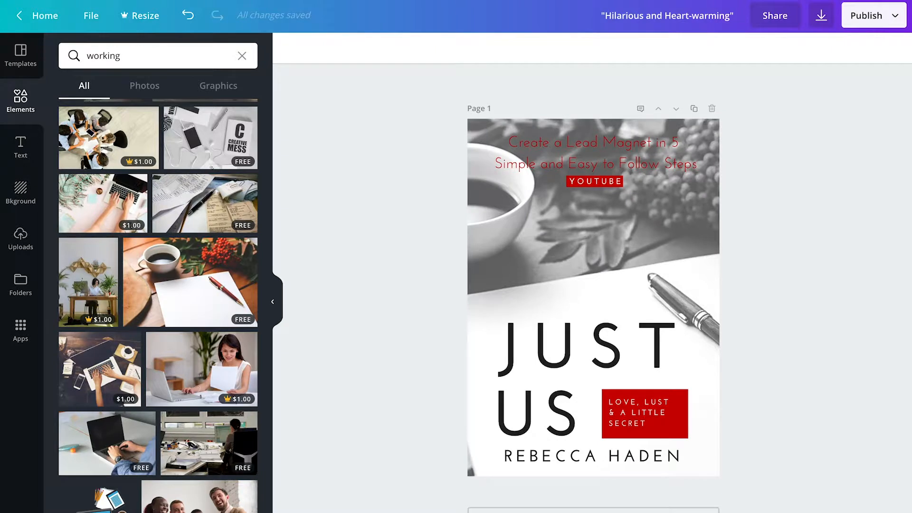
- Replace JUST with 'LEAD' and set it to font size 120
{"action": "left_click", "coordinate": [667, 347]}
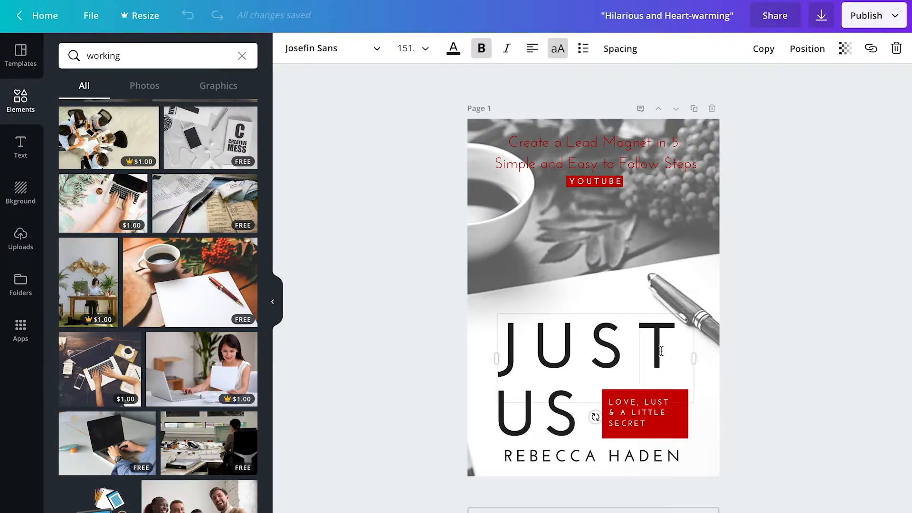
{"action": "key", "text": "BackSpace"}
{"action": "key", "text": "BackSpace"}
{"action": "key", "text": "BackSpace"}
{"action": "key", "text": "BackSpace"}
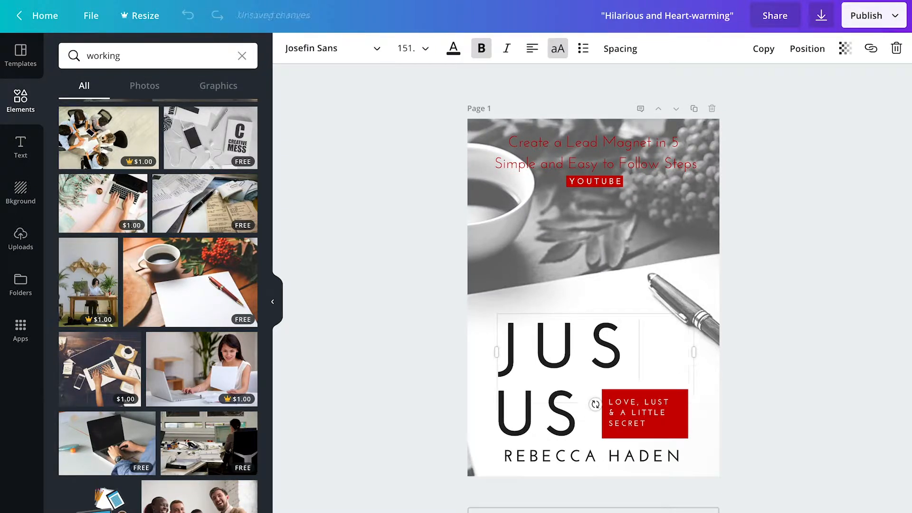
{"action": "type", "text": "LEAD"}
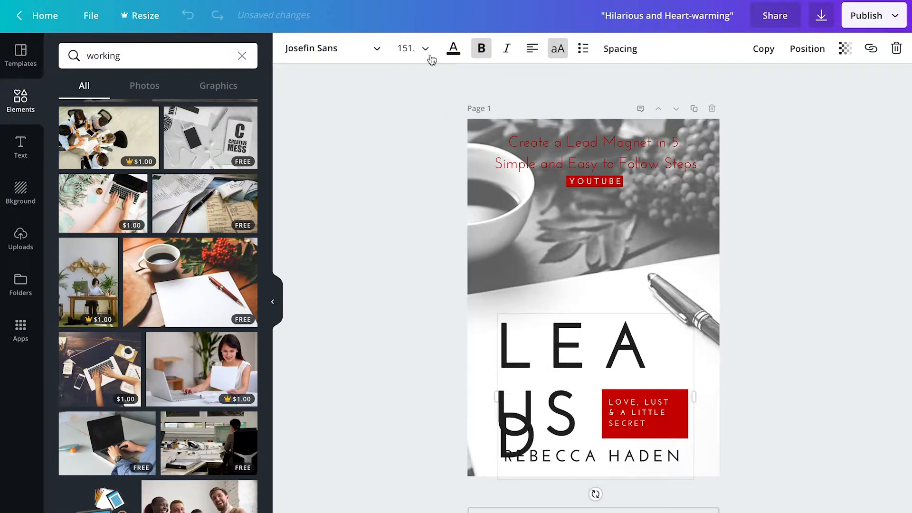
{"action": "left_click", "coordinate": [425, 49]}
{"action": "scroll", "coordinate": [425, 342], "scroll_direction": "down", "scroll_amount": 5}
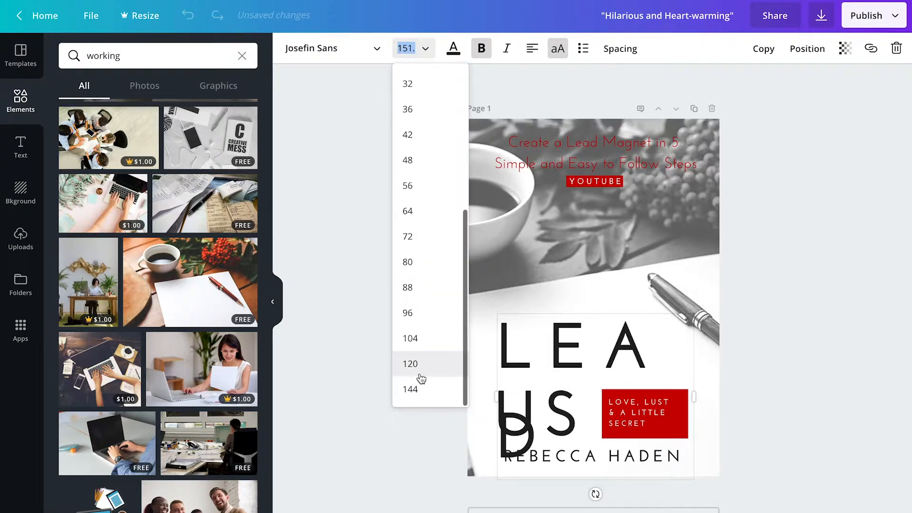
{"action": "left_click", "coordinate": [413, 388]}
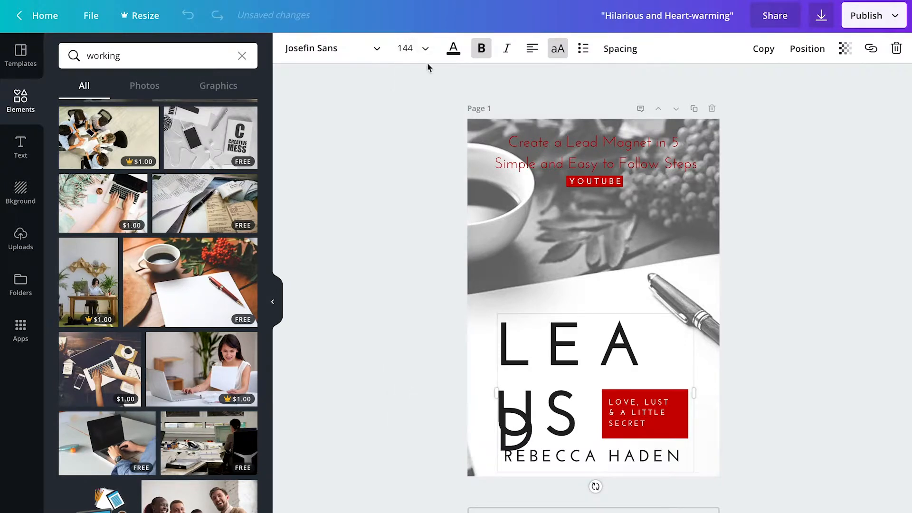
{"action": "left_click", "coordinate": [426, 49]}
{"action": "left_click", "coordinate": [412, 363]}
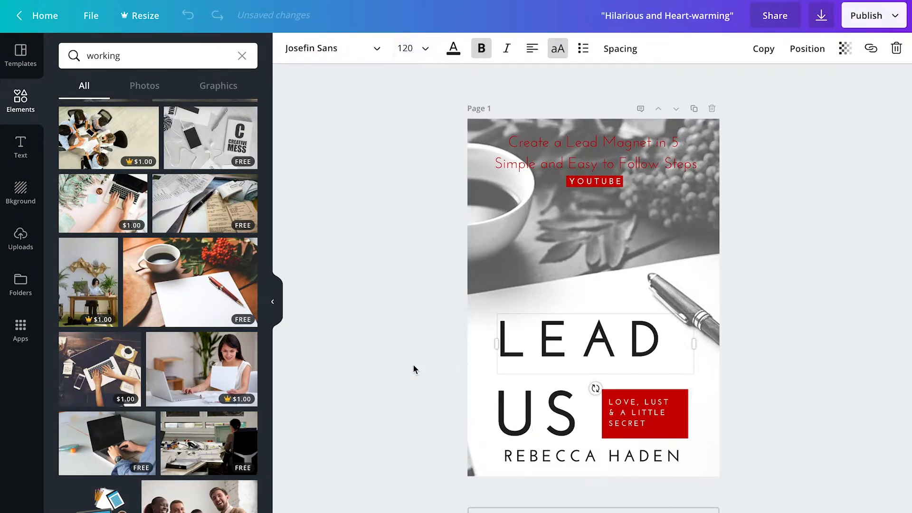
- Replace US with 'MAGNET' and set it to size 36
{"action": "left_click", "coordinate": [570, 415]}
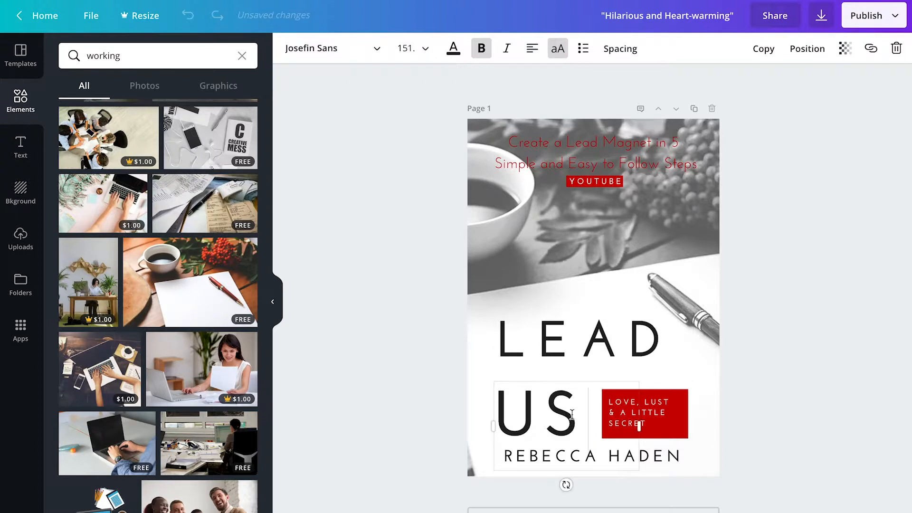
{"action": "key", "text": "BackSpace"}
{"action": "key", "text": "BackSpace"}
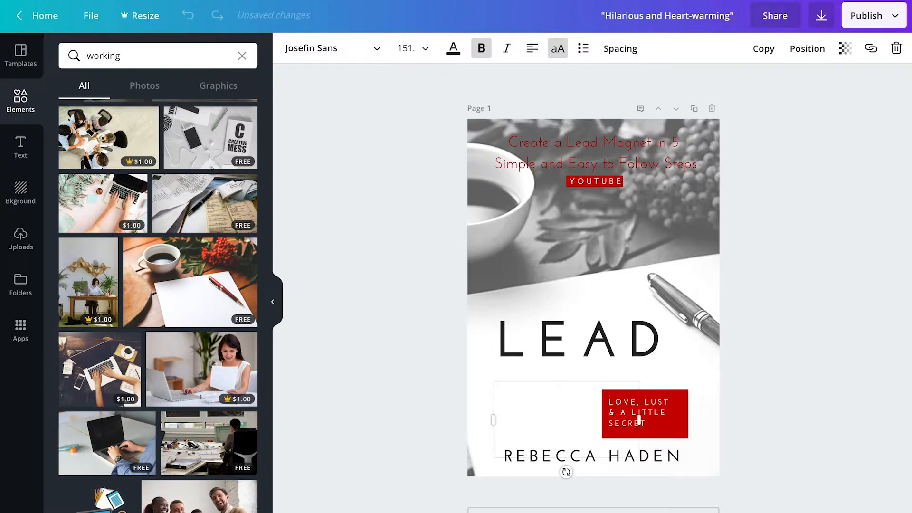
{"action": "type", "text": "MAGNET"}
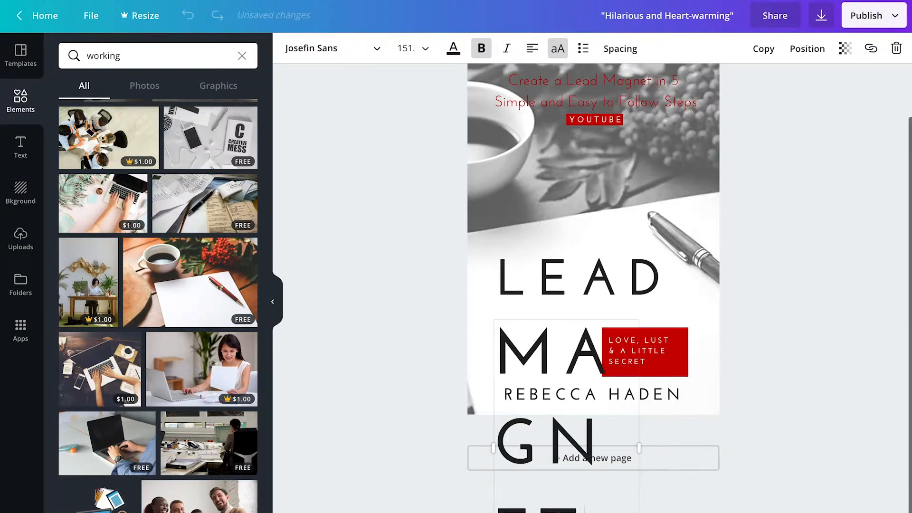
{"action": "left_click", "coordinate": [425, 49]}
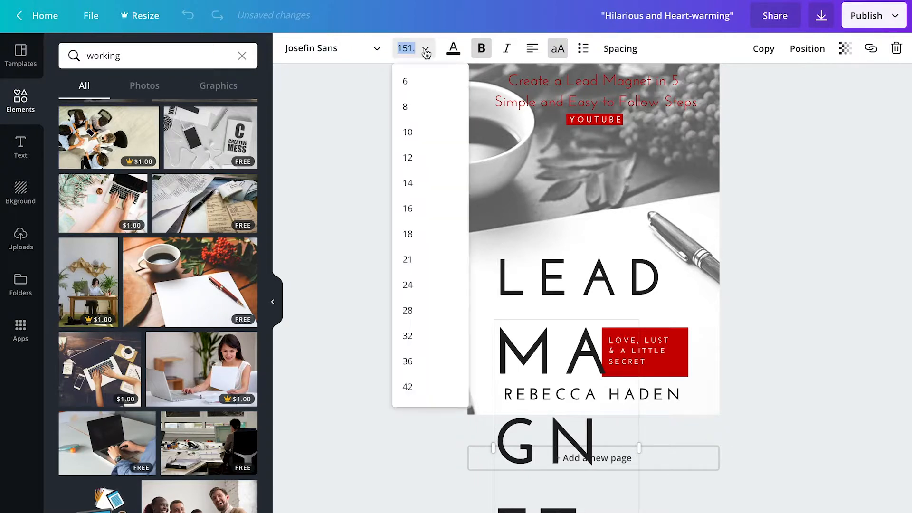
{"action": "left_click", "coordinate": [420, 368]}
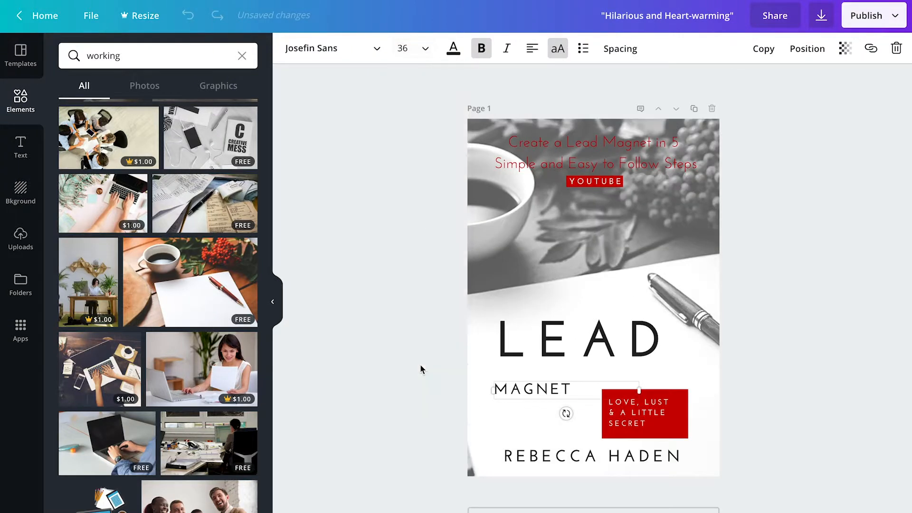
- Move LEAD up and left and bring the author name line up beneath MAGNET
{"action": "left_click", "coordinate": [570, 378]}
{"action": "left_click_drag", "start_coordinate": [569, 379], "coordinate": [547, 372]}
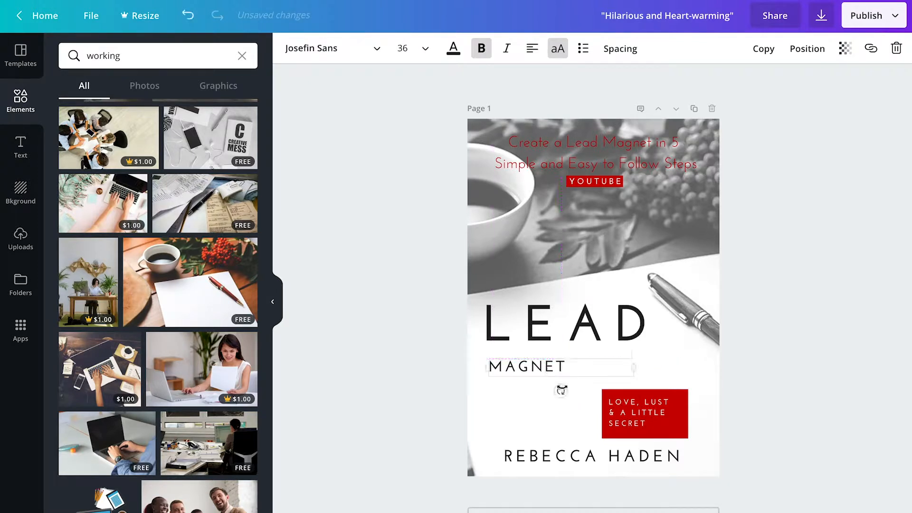
{"action": "left_click", "coordinate": [705, 402]}
{"action": "left_click_drag", "start_coordinate": [753, 407], "coordinate": [689, 430]}
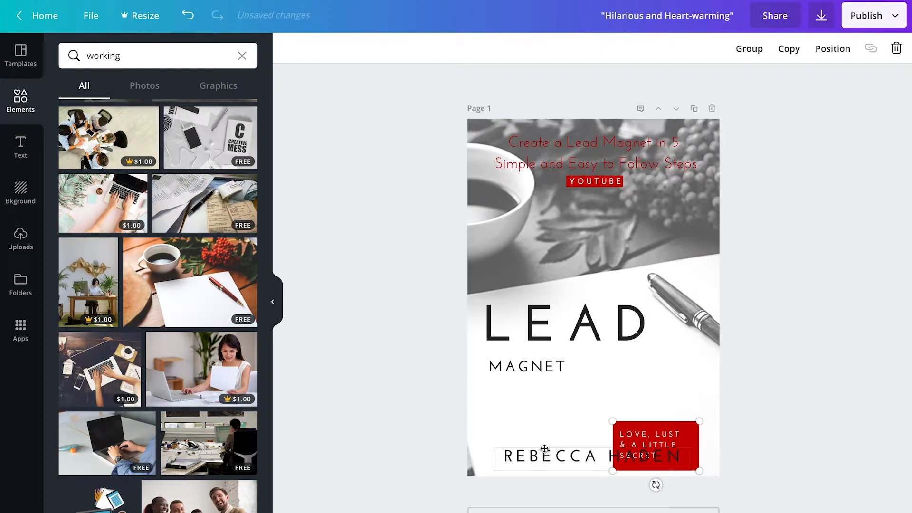
{"action": "left_click_drag", "start_coordinate": [545, 450], "coordinate": [535, 395]}
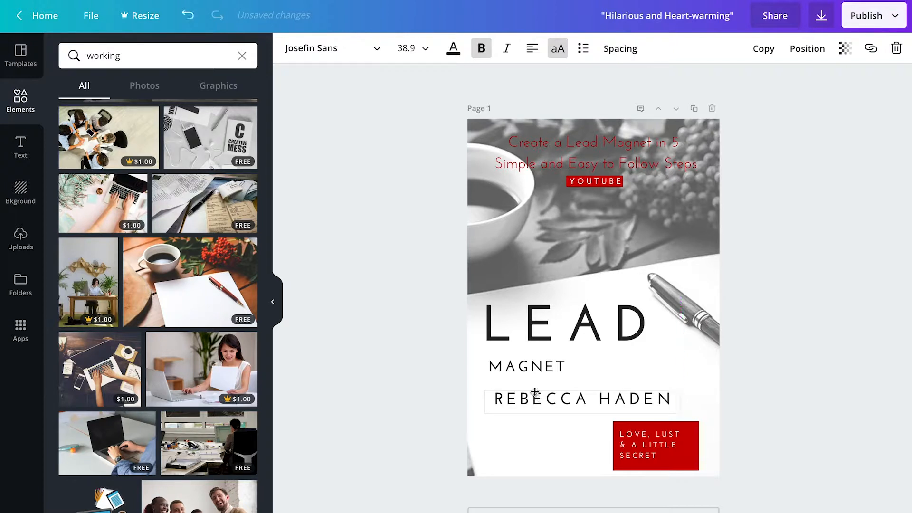
- Enlarge MAGNET to size 80, widen its box to one line, and nudge it up and left
{"action": "left_click", "coordinate": [557, 367]}
{"action": "left_click", "coordinate": [422, 46]}
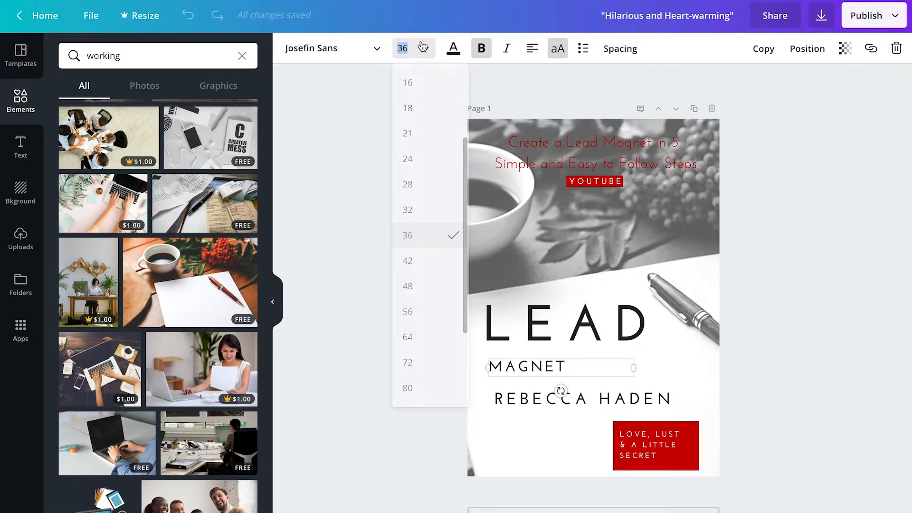
{"action": "left_click", "coordinate": [419, 336]}
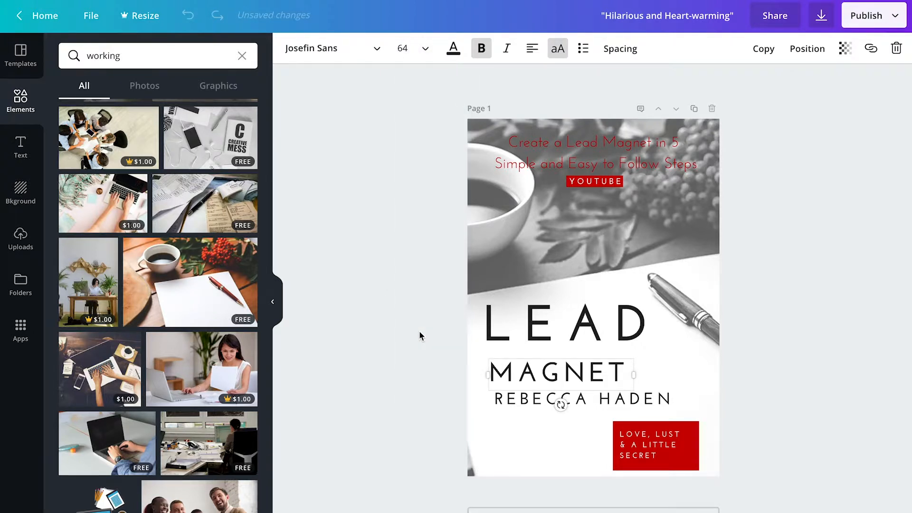
{"action": "left_click", "coordinate": [424, 46]}
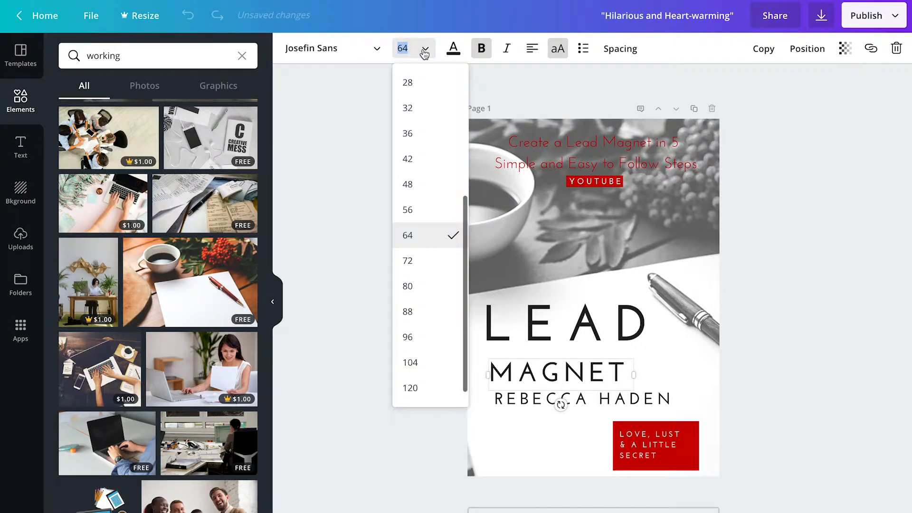
{"action": "left_click", "coordinate": [425, 284]}
{"action": "left_click_drag", "start_coordinate": [635, 403], "coordinate": [699, 402]}
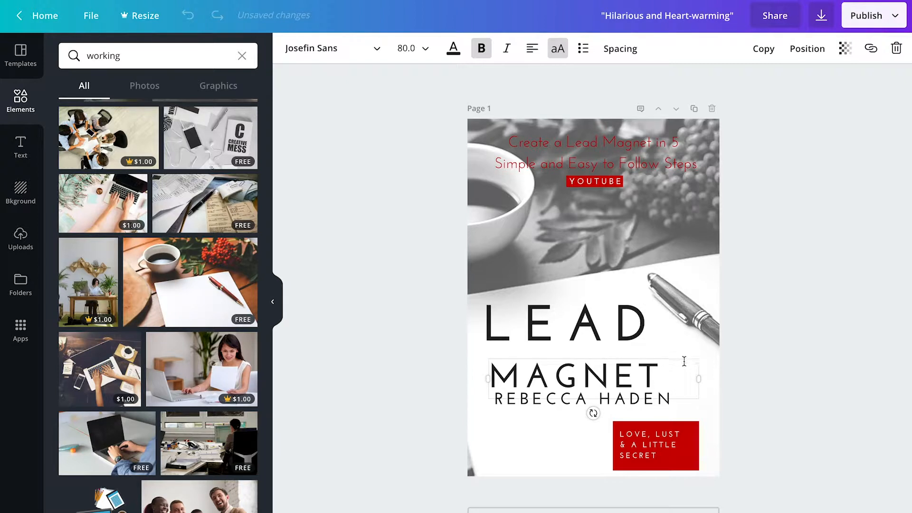
{"action": "key", "text": "Up"}
{"action": "key", "text": "Up"}
{"action": "key", "text": "Up"}
{"action": "key", "text": "Up"}
{"action": "key", "text": "Up"}
{"action": "key", "text": "Up"}
{"action": "key", "text": "Up"}
{"action": "key", "text": "Up"}
{"action": "key", "text": "Left"}
{"action": "key", "text": "Left"}
{"action": "key", "text": "Left"}
{"action": "key", "text": "Left"}
{"action": "key", "text": "Left"}
{"action": "key", "text": "Left"}
{"action": "key", "text": "Left"}
{"action": "key", "text": "Left"}
{"action": "key", "text": "Left"}
{"action": "key", "text": "Left"}
{"action": "key", "text": "Left"}
{"action": "key", "text": "Left"}
{"action": "key", "text": "Left"}
{"action": "key", "text": "Left"}
{"action": "key", "text": "Left"}
{"action": "key", "text": "Left"}
- Replace the author name with 'CREATION IN CANVA', widened to one line and shifted slightly left and down
{"action": "left_click", "coordinate": [668, 401]}
{"action": "left_click_drag", "start_coordinate": [672, 400], "coordinate": [494, 401]}
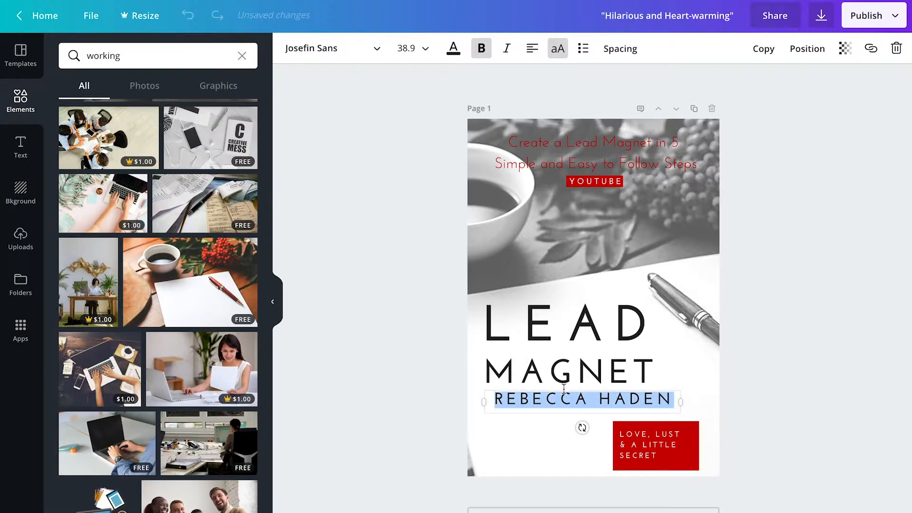
{"action": "type", "text": "C"}
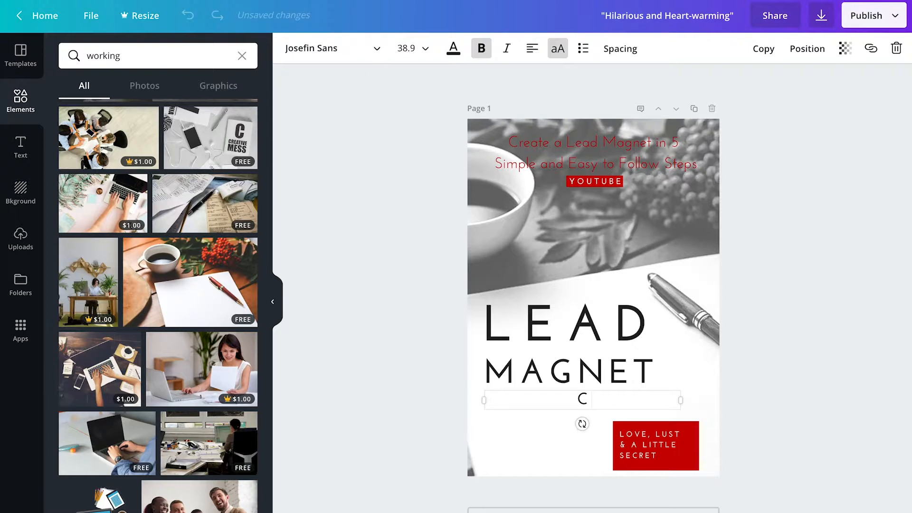
{"action": "type", "text": "REATIO"}
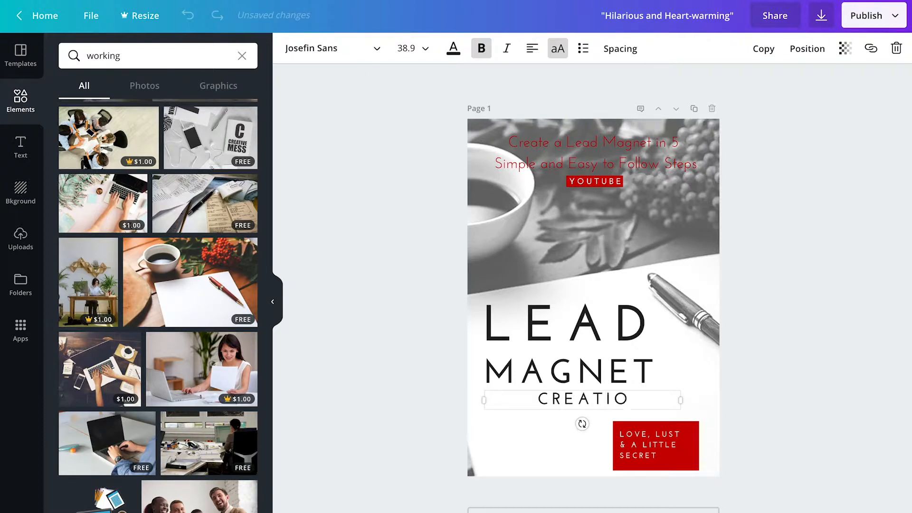
{"action": "type", "text": "N IN"}
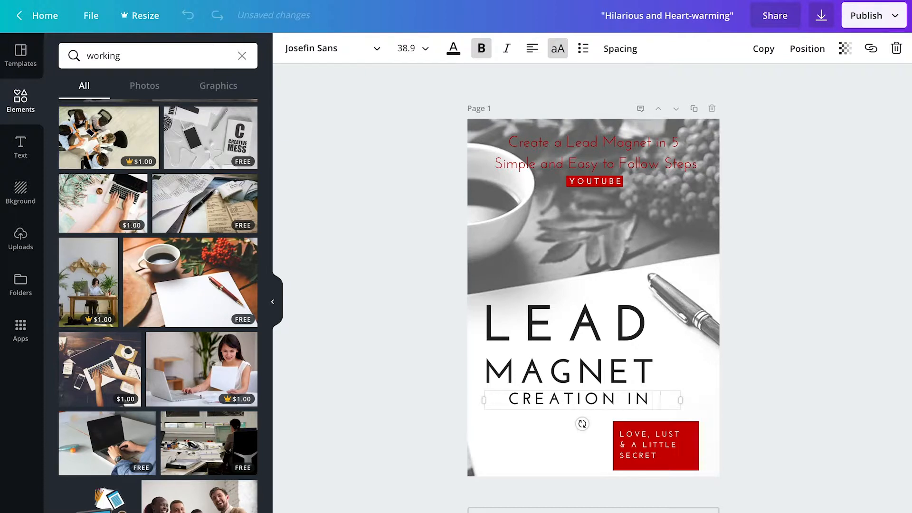
{"action": "type", "text": " CANVA"}
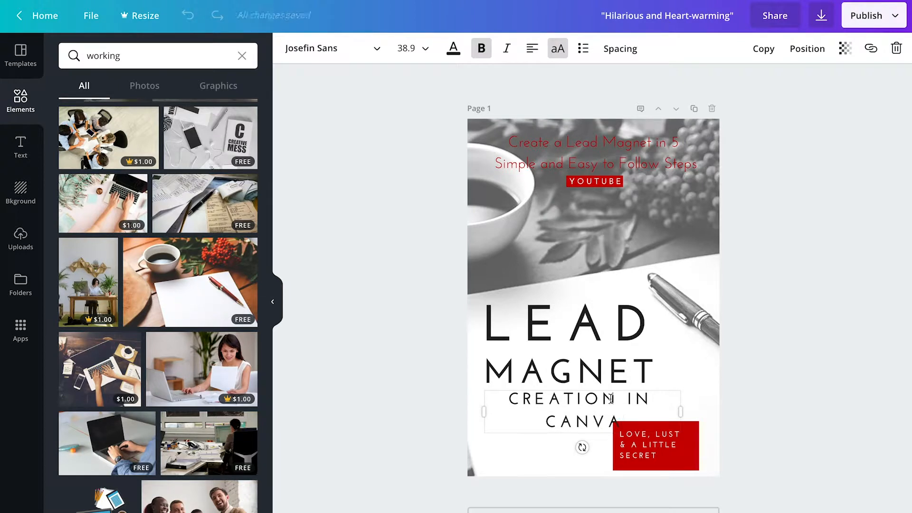
{"action": "left_click_drag", "start_coordinate": [681, 413], "coordinate": [724, 413]}
{"action": "key", "text": "Left"}
{"action": "key", "text": "Left"}
{"action": "key", "text": "Left"}
{"action": "key", "text": "Left"}
{"action": "key", "text": "Left"}
{"action": "key", "text": "Left"}
{"action": "key", "text": "Left"}
{"action": "key", "text": "Left"}
{"action": "key", "text": "Left"}
{"action": "key", "text": "Left"}
{"action": "key", "text": "Left"}
{"action": "key", "text": "Left"}
{"action": "key", "text": "Left"}
{"action": "key", "text": "Left"}
{"action": "key", "text": "Left"}
{"action": "key", "text": "Left"}
{"action": "key", "text": "Left"}
{"action": "key", "text": "Left"}
{"action": "key", "text": "Left"}
{"action": "key", "text": "Left"}
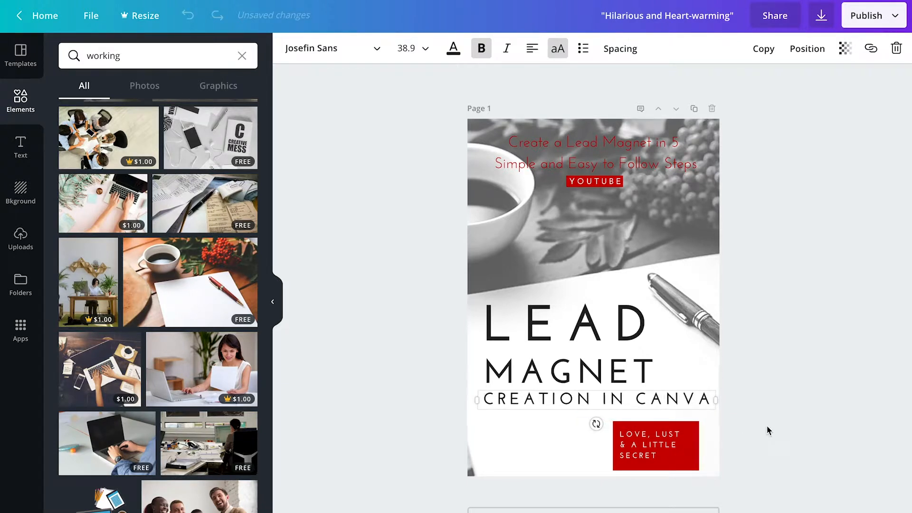
{"action": "key", "text": "Down"}
{"action": "key", "text": "Down"}
{"action": "key", "text": "Down"}
{"action": "key", "text": "Down"}
{"action": "key", "text": "Down"}
{"action": "key", "text": "Down"}
{"action": "key", "text": "Down"}
{"action": "key", "text": "Down"}
{"action": "key", "text": "Down"}
{"action": "key", "text": "Down"}
{"action": "key", "text": "Down"}
{"action": "key", "text": "Down"}
{"action": "key", "text": "Down"}
{"action": "key", "text": "Down"}
{"action": "key", "text": "Down"}
{"action": "key", "text": "Down"}
{"action": "key", "text": "Down"}
{"action": "key", "text": "Down"}
{"action": "key", "text": "Down"}
{"action": "key", "text": "Down"}
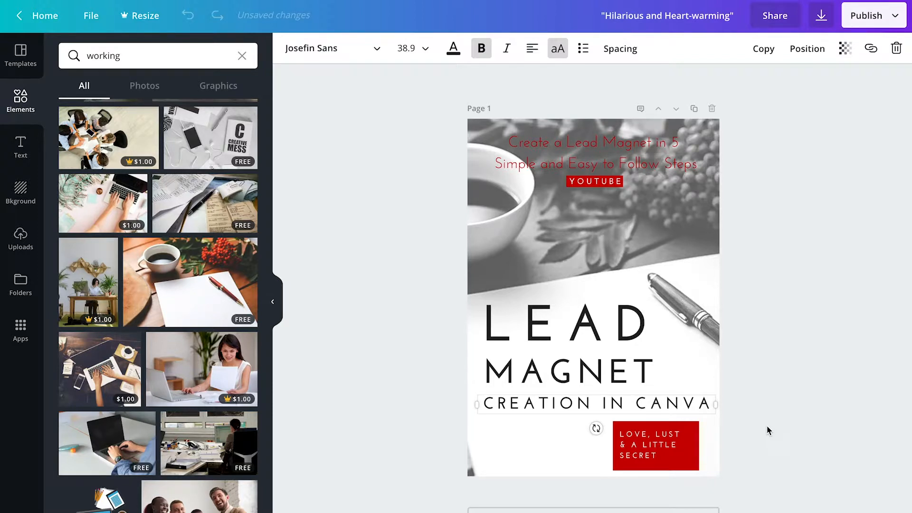
{"action": "left_click", "coordinate": [633, 369]}
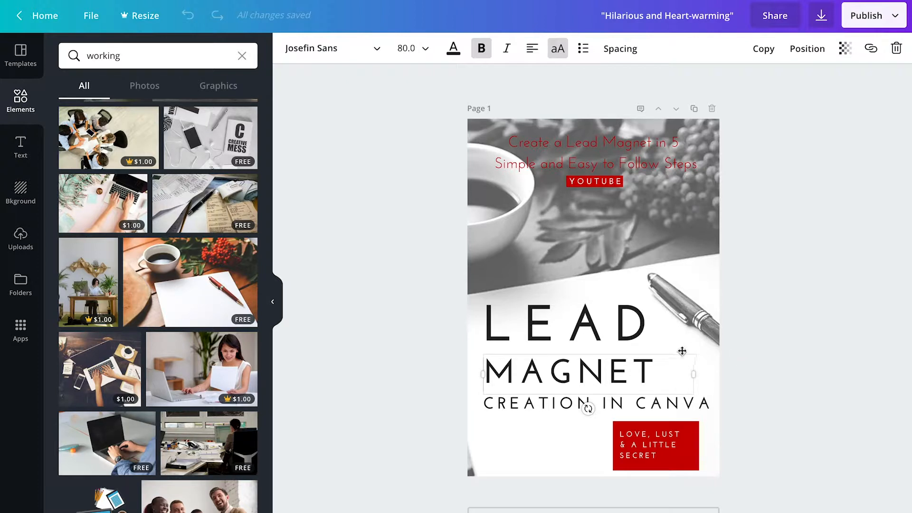
- Nudge the MAGNET and LEAD title lines down slightly so they sit closer to CREATION IN CANVA
{"action": "key", "text": "Up"}
{"action": "key", "text": "Up"}
{"action": "key", "text": "Up"}
{"action": "key", "text": "Up"}
{"action": "key", "text": "Up"}
{"action": "key", "text": "Up"}
{"action": "key", "text": "Up"}
{"action": "key", "text": "Up"}
{"action": "key", "text": "Up"}
{"action": "key", "text": "Up"}
{"action": "key", "text": "Up"}
{"action": "key", "text": "Up"}
{"action": "key", "text": "Up"}
{"action": "key", "text": "Up"}
{"action": "key", "text": "Up"}
{"action": "key", "text": "Up"}
{"action": "key", "text": "Up"}
{"action": "key", "text": "Up"}
{"action": "key", "text": "Up"}
{"action": "key", "text": "Up"}
{"action": "key", "text": "Up"}
{"action": "key", "text": "Up"}
{"action": "key", "text": "Up"}
{"action": "key", "text": "Up"}
{"action": "key", "text": "Up"}
{"action": "key", "text": "Up"}
{"action": "key", "text": "Down"}
{"action": "key", "text": "Down"}
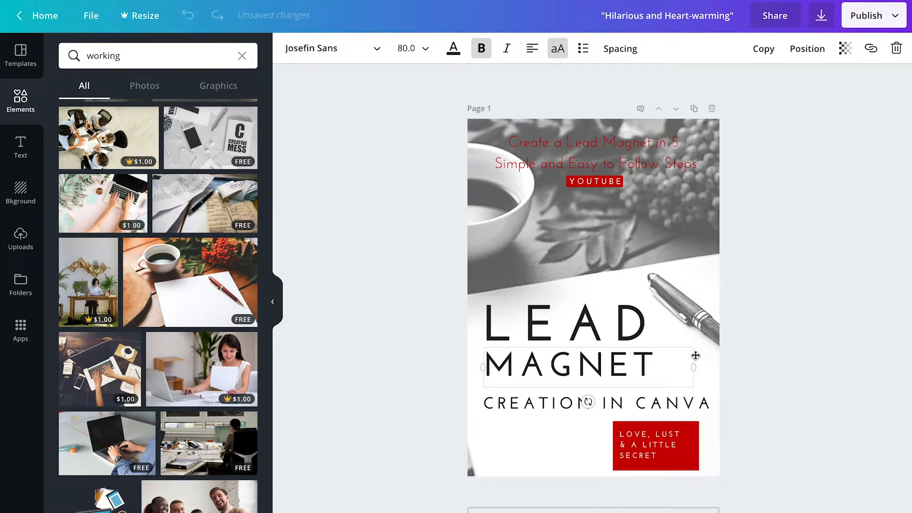
{"action": "left_click", "coordinate": [640, 328]}
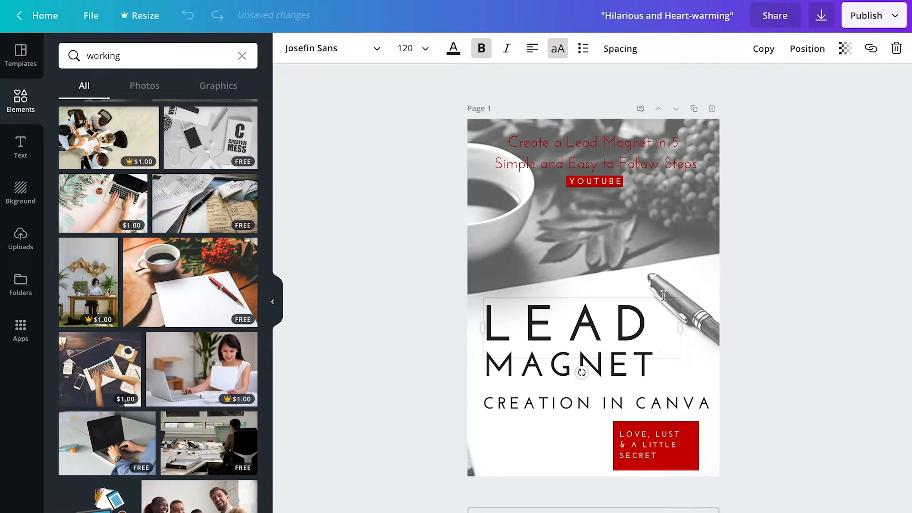
{"action": "left_click", "coordinate": [679, 294]}
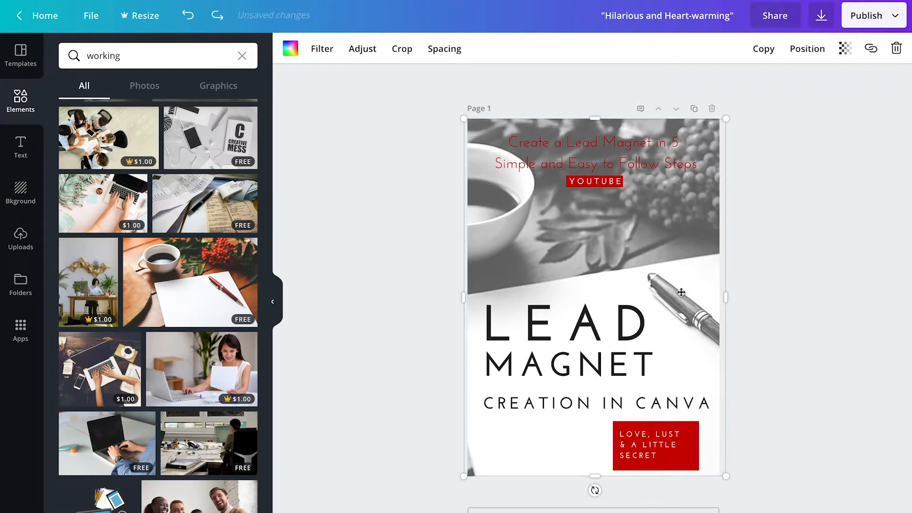
{"action": "left_click", "coordinate": [610, 307]}
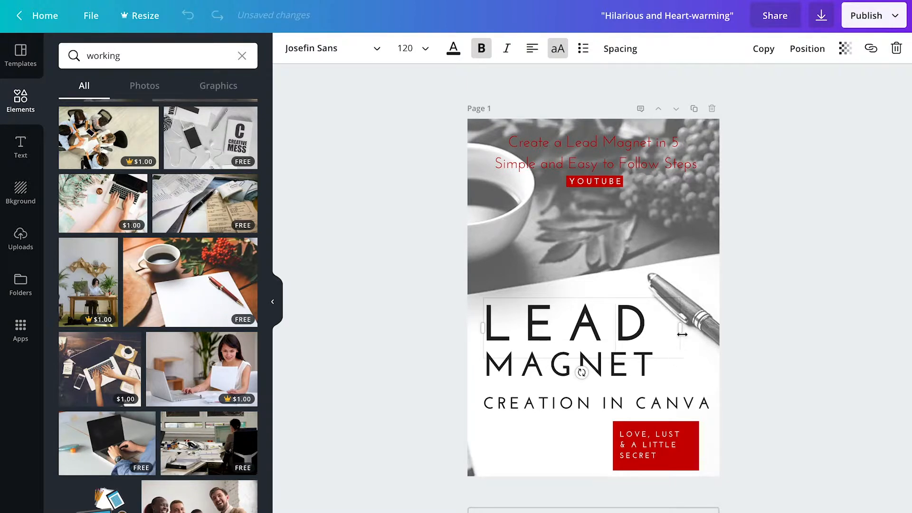
{"action": "key", "text": "Down"}
{"action": "key", "text": "Down"}
{"action": "key", "text": "Down"}
{"action": "key", "text": "Down"}
{"action": "key", "text": "Down"}
{"action": "key", "text": "Down"}
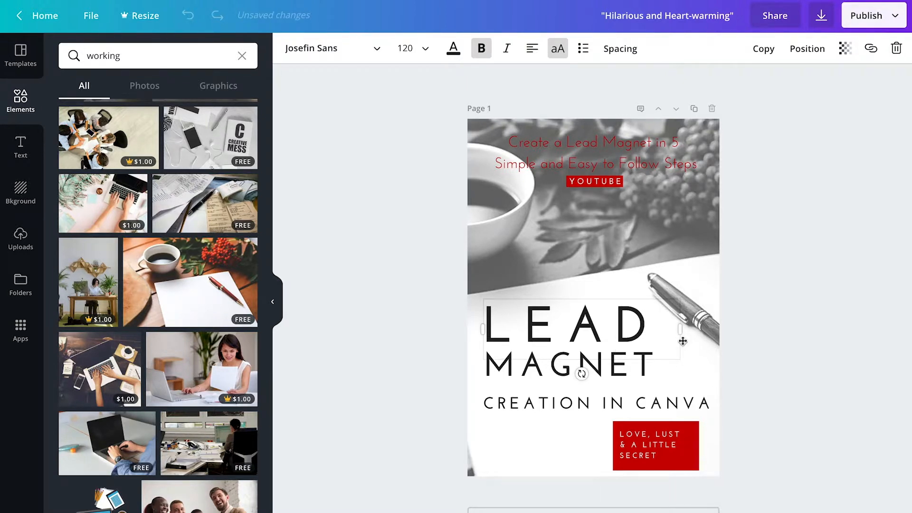
{"action": "left_click", "coordinate": [813, 350]}
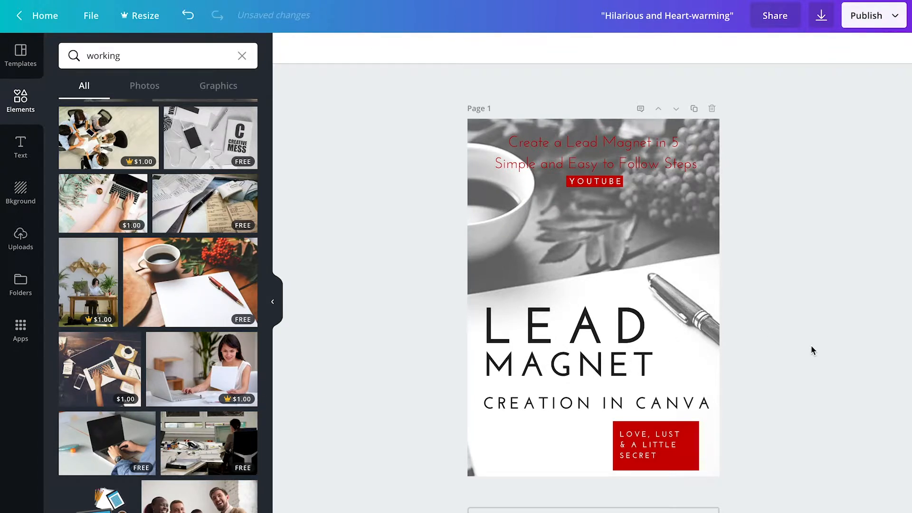
{"action": "left_click", "coordinate": [607, 387]}
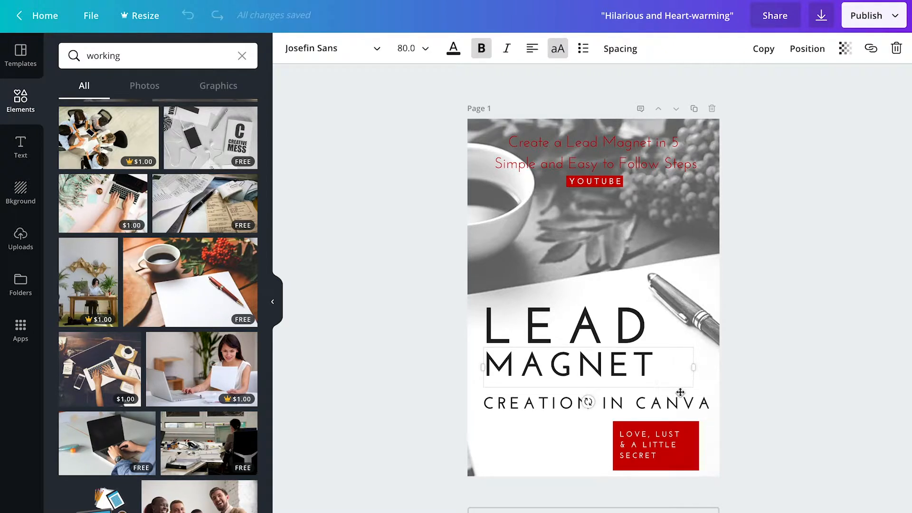
{"action": "key", "text": "Down"}
{"action": "key", "text": "Down"}
{"action": "key", "text": "Down"}
{"action": "key", "text": "Down"}
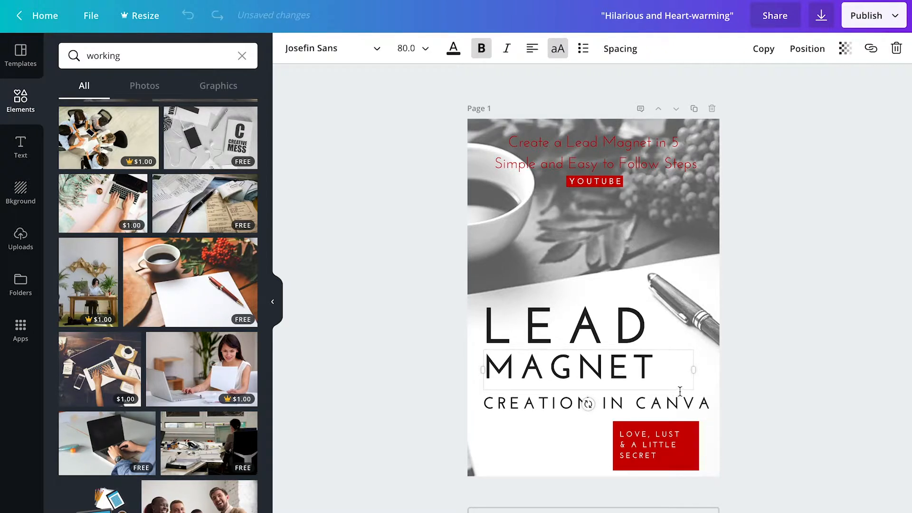
{"action": "left_click", "coordinate": [798, 359]}
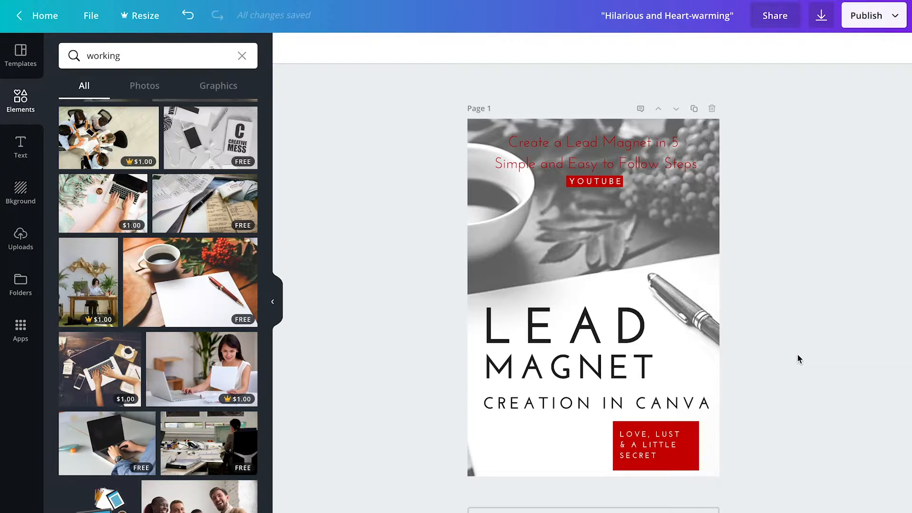
- Rewrite the red-box label as 'THAT GROWS YOUR LIST' at size 24, widened to fit
{"action": "left_click", "coordinate": [662, 453]}
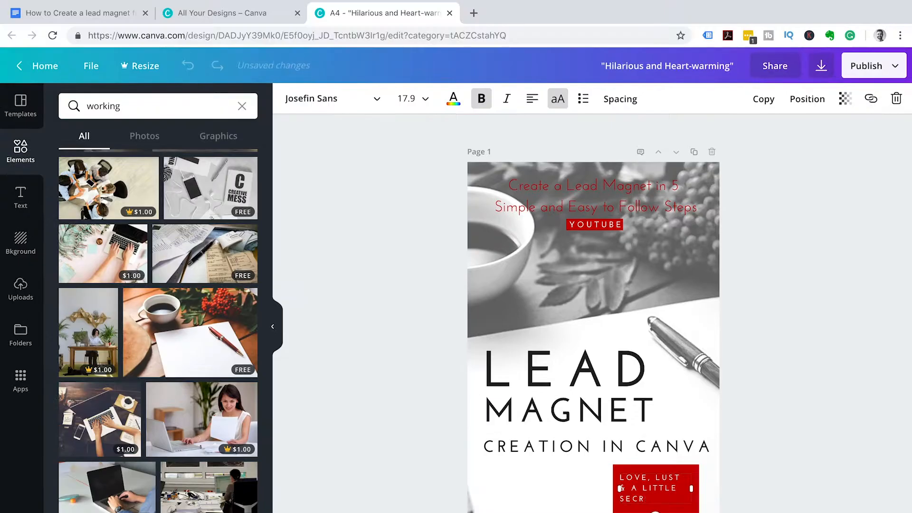
{"action": "key", "text": "BackSpace"}
{"action": "key", "text": "BackSpace"}
{"action": "key", "text": "BackSpace"}
{"action": "key", "text": "BackSpace"}
{"action": "key", "text": "BackSpace"}
{"action": "key", "text": "BackSpace"}
{"action": "key", "text": "BackSpace"}
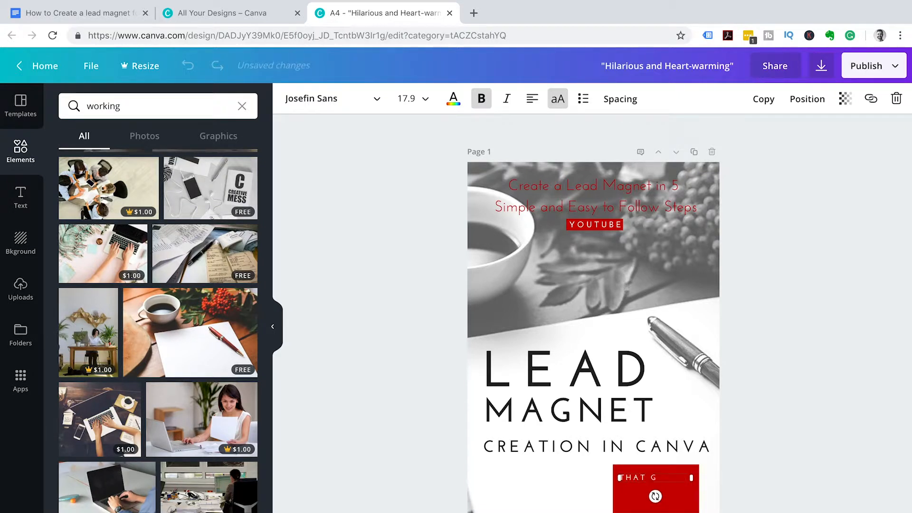
{"action": "type", "text": "THAT GROWS YOUR LIST"}
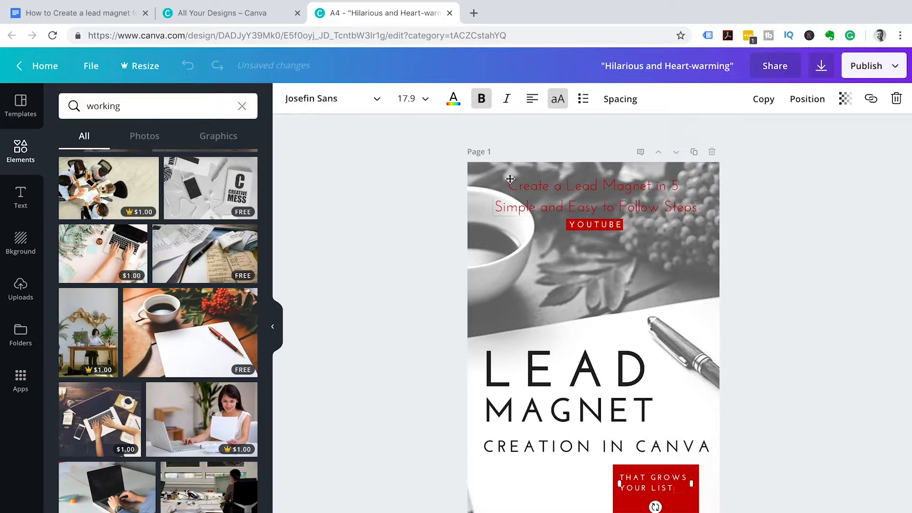
{"action": "left_click", "coordinate": [418, 98]}
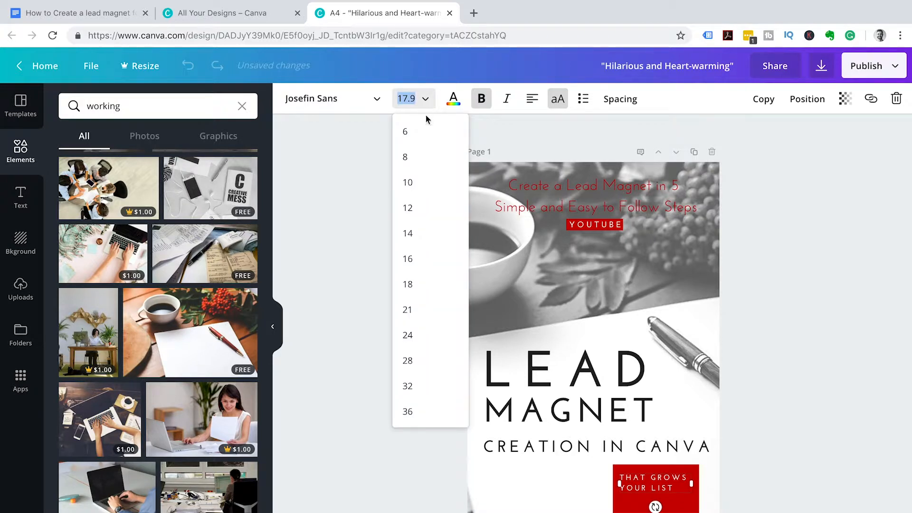
{"action": "left_click", "coordinate": [424, 331]}
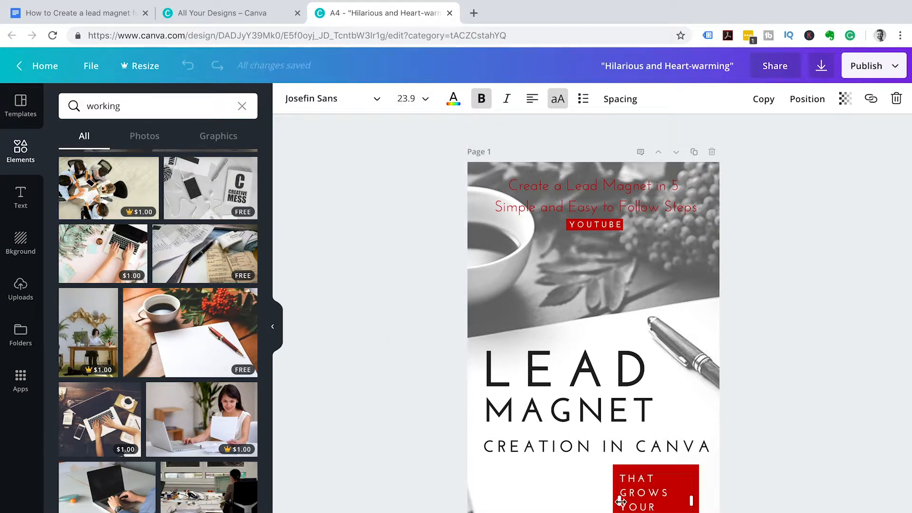
{"action": "left_click_drag", "start_coordinate": [620, 501], "coordinate": [615, 499]}
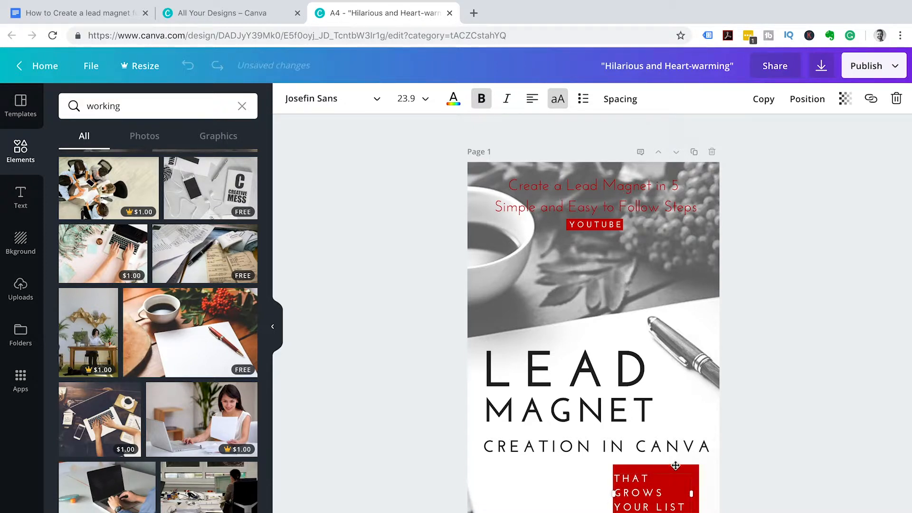
- Resize the red rectangle behind the label and raise it slightly
{"action": "left_click", "coordinate": [692, 462]}
{"action": "left_click", "coordinate": [699, 492]}
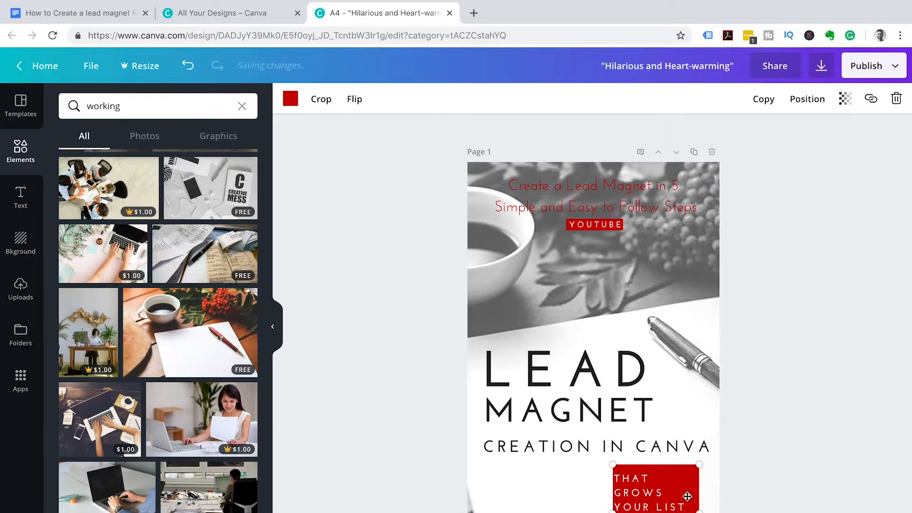
{"action": "left_click_drag", "start_coordinate": [616, 512], "coordinate": [601, 510]}
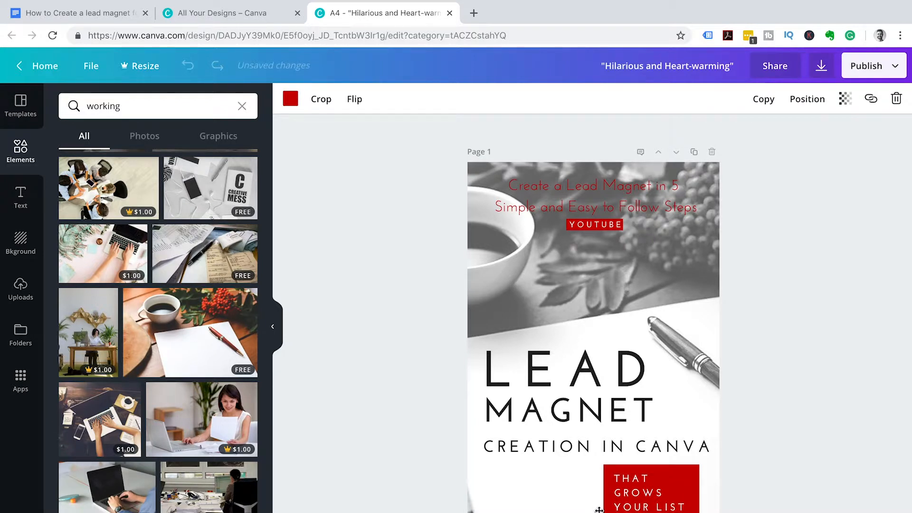
{"action": "left_click_drag", "start_coordinate": [604, 512], "coordinate": [660, 512]}
{"action": "key", "text": "Up"}
{"action": "key", "text": "Up"}
{"action": "key", "text": "Up"}
{"action": "key", "text": "Up"}
{"action": "key", "text": "Up"}
{"action": "key", "text": "Up"}
{"action": "key", "text": "Up"}
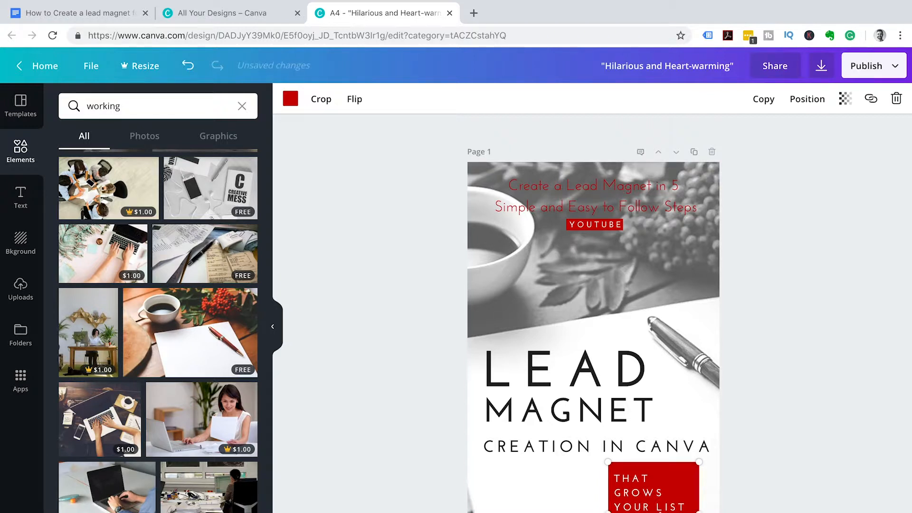
- Centre-align the THAT GROWS YOUR LIST text and fine-tune its position inside the red box
{"action": "left_click", "coordinate": [632, 491]}
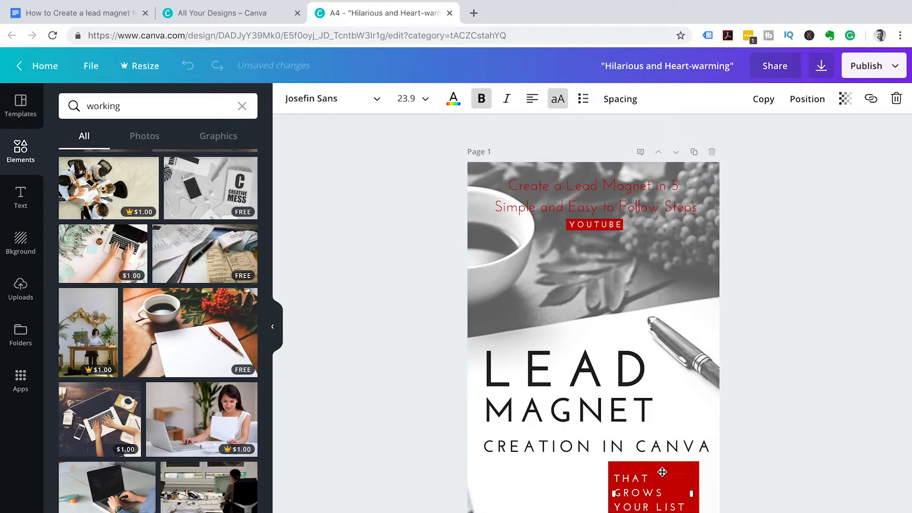
{"action": "key", "text": "Up"}
{"action": "key", "text": "Up"}
{"action": "key", "text": "Up"}
{"action": "key", "text": "Up"}
{"action": "key", "text": "Up"}
{"action": "key", "text": "Up"}
{"action": "key", "text": "Up"}
{"action": "key", "text": "Up"}
{"action": "key", "text": "Up"}
{"action": "key", "text": "Up"}
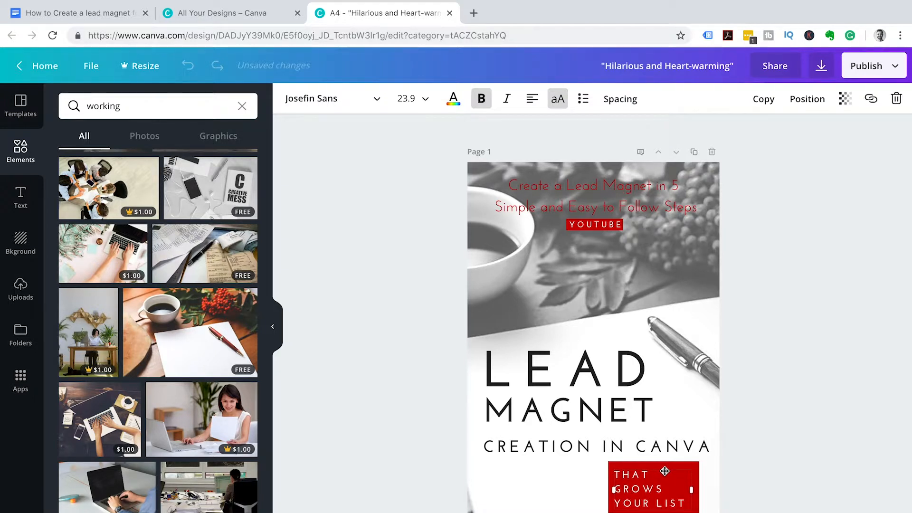
{"action": "left_click", "coordinate": [531, 101]}
{"action": "left_click", "coordinate": [562, 130]}
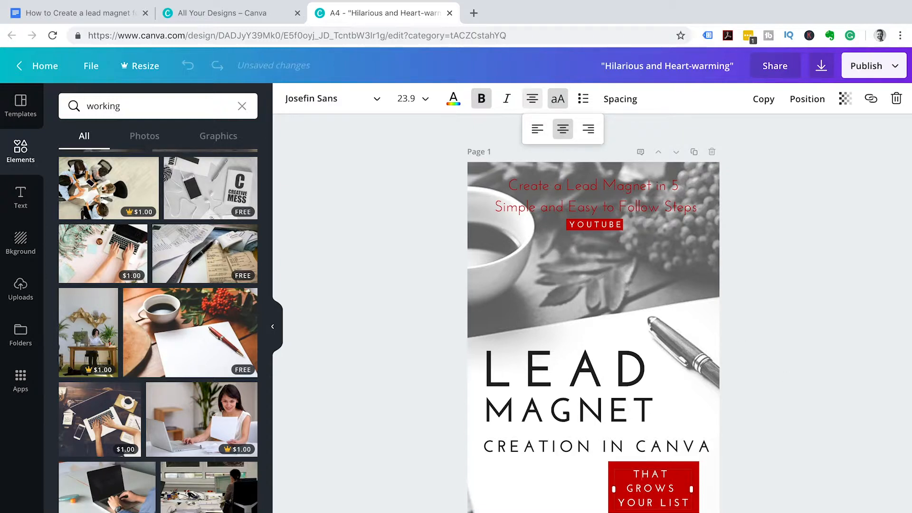
{"action": "left_click", "coordinate": [680, 465]}
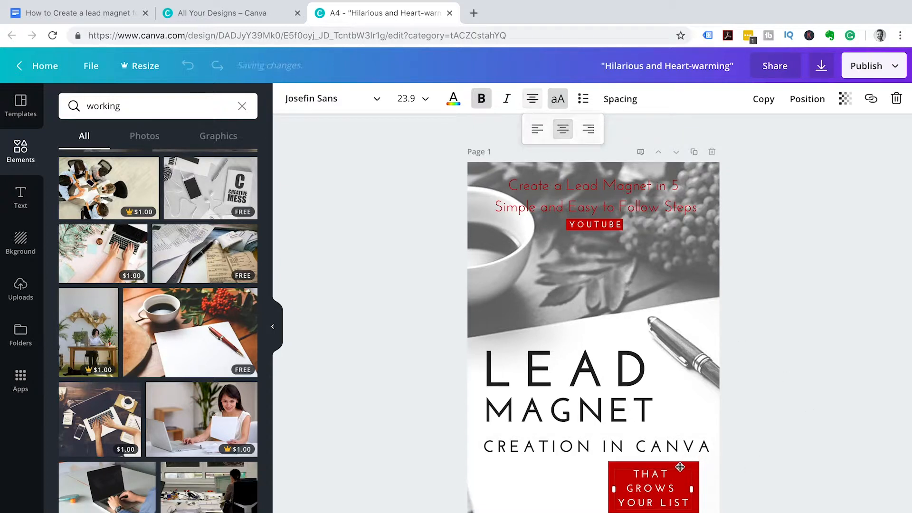
{"action": "key", "text": "Up"}
{"action": "key", "text": "Up"}
{"action": "key", "text": "Up"}
{"action": "key", "text": "Up"}
{"action": "key", "text": "Up"}
{"action": "key", "text": "Right"}
{"action": "key", "text": "Right"}
{"action": "key", "text": "Down"}
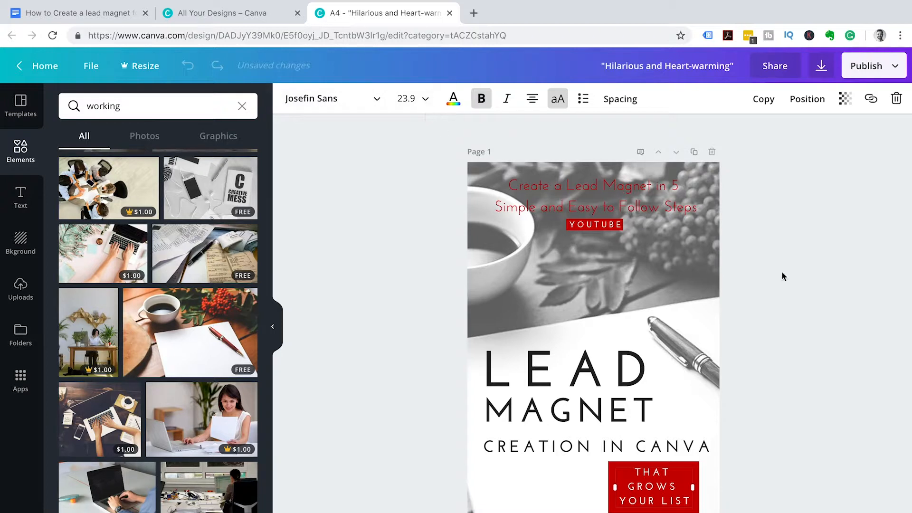
{"action": "left_click", "coordinate": [805, 284]}
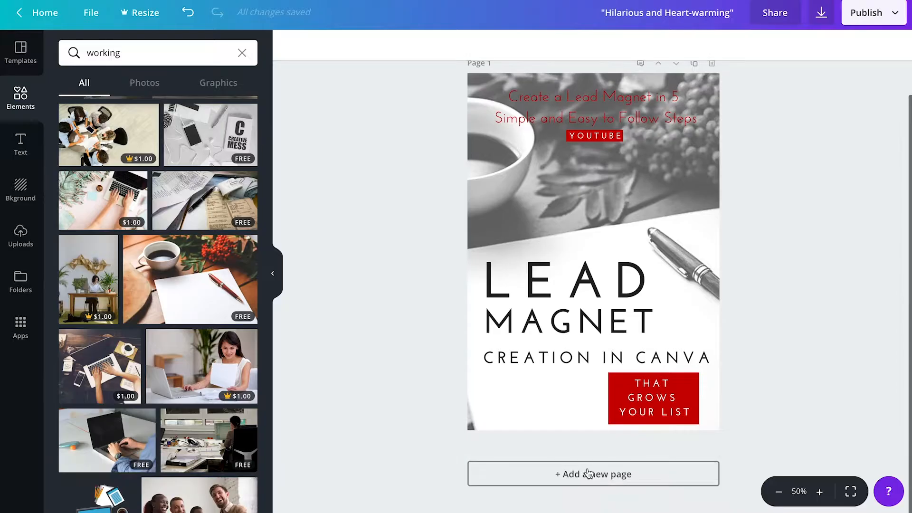
- Add a second page using the EASY-PEASY 365 RECIPES template
{"action": "left_click", "coordinate": [587, 475]}
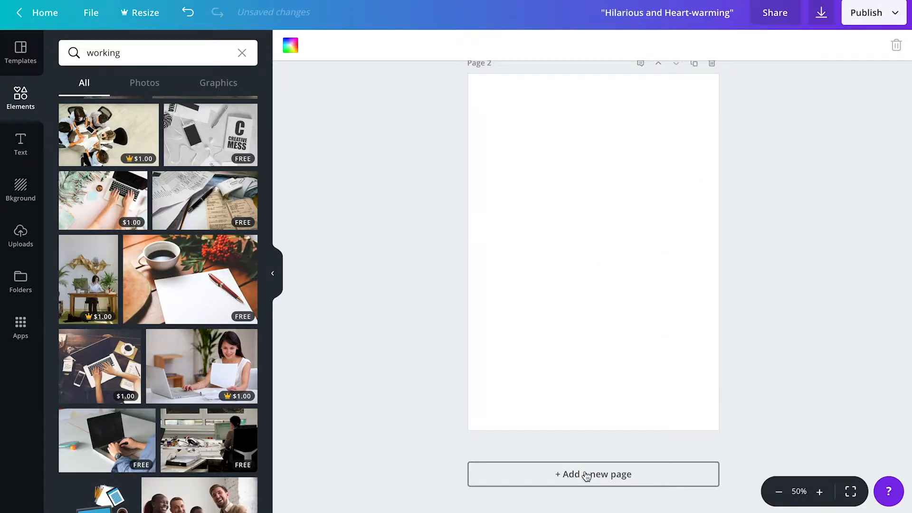
{"action": "left_click", "coordinate": [21, 50]}
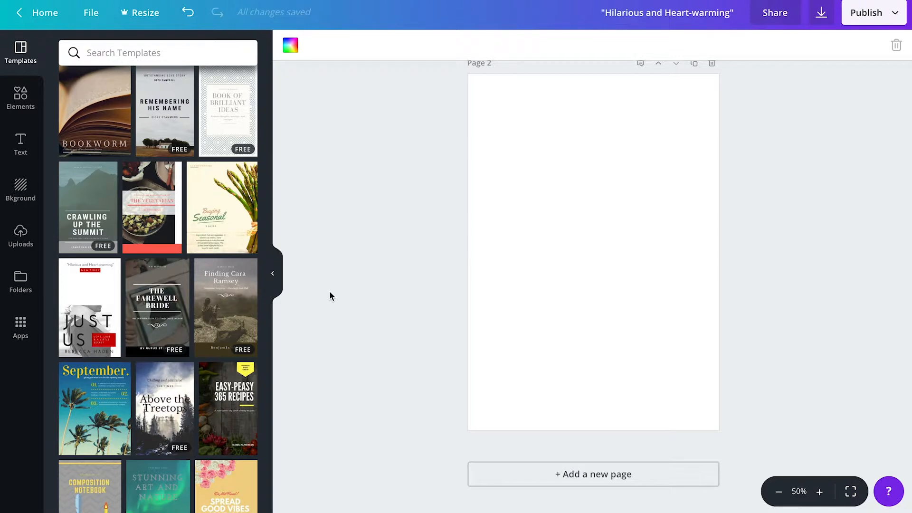
{"action": "left_click", "coordinate": [224, 416]}
{"action": "scroll", "coordinate": [641, 224], "scroll_direction": "up", "scroll_amount": 2}
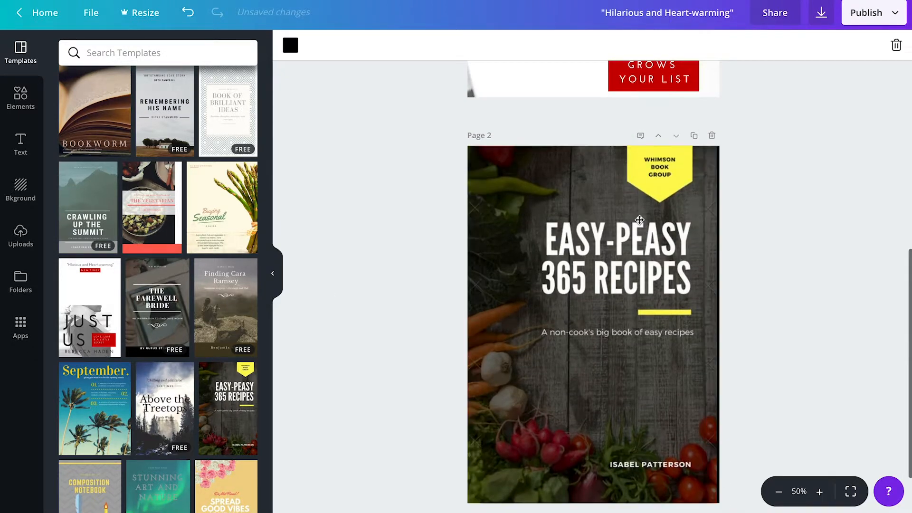
- Delete page 2's vegetable background photo and make the page background white
{"action": "left_click", "coordinate": [478, 323]}
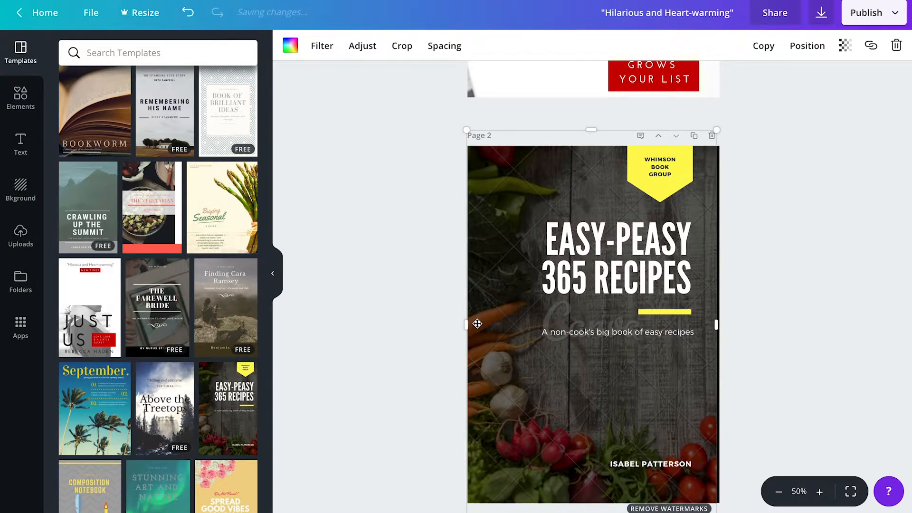
{"action": "key", "text": "Delete"}
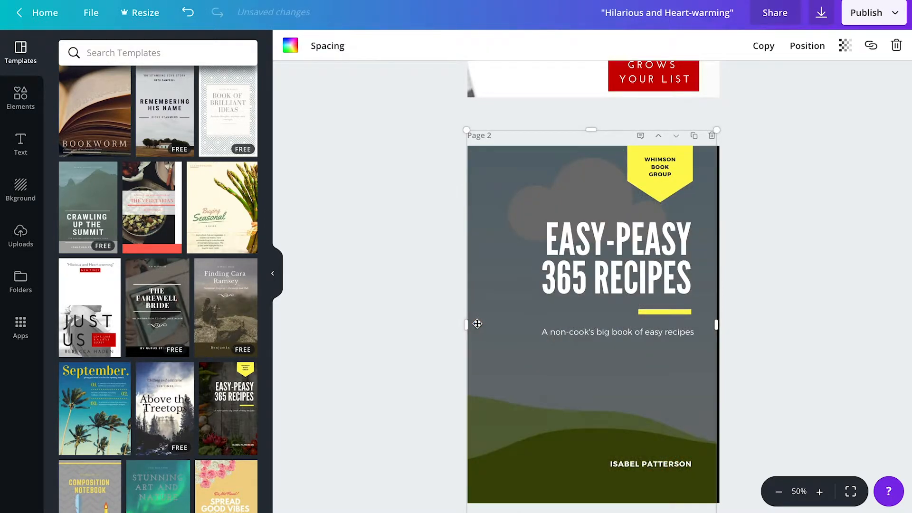
{"action": "key", "text": "Delete"}
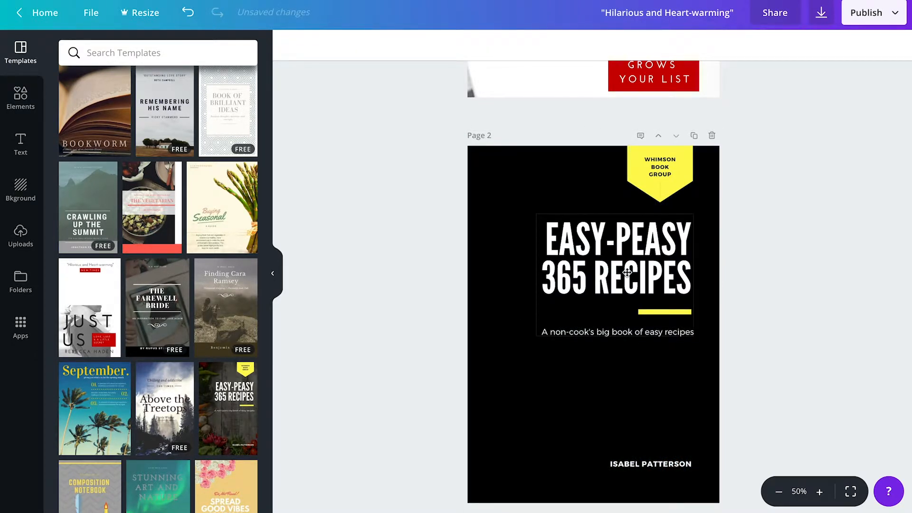
{"action": "left_click", "coordinate": [492, 232]}
{"action": "left_click", "coordinate": [291, 45]}
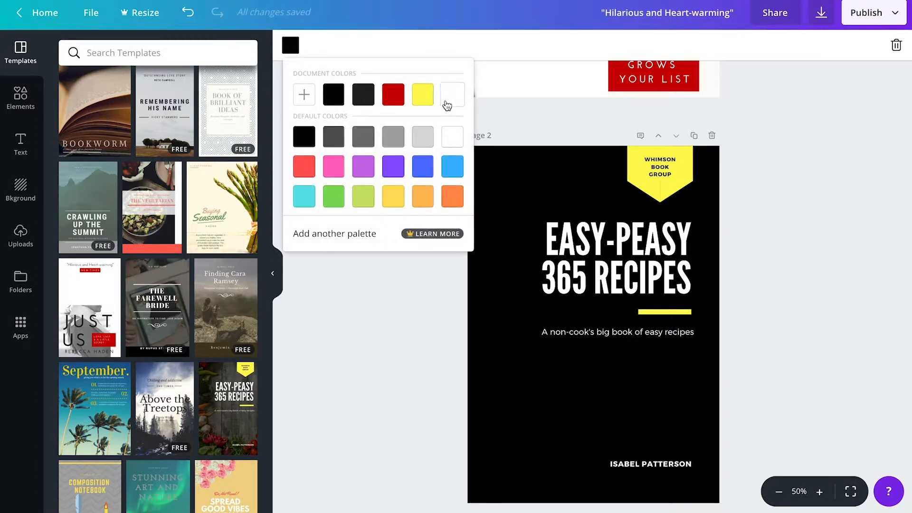
{"action": "left_click", "coordinate": [447, 106]}
{"action": "left_click", "coordinate": [450, 404]}
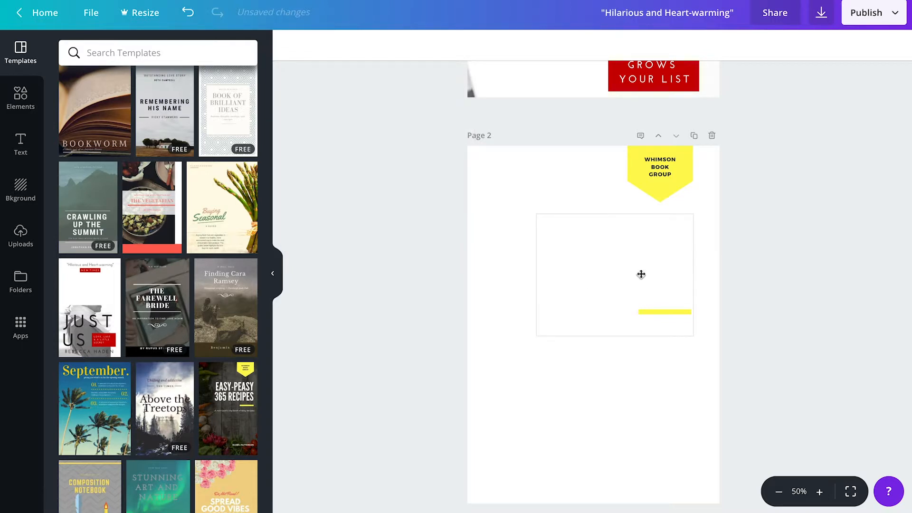
- Replace the yellow badge's WHIMSON BOOK GROUP text with 'CREATE A LEAD MAGNET' at size 16
{"action": "left_click", "coordinate": [680, 171]}
{"action": "key", "text": "BackSpace"}
{"action": "key", "text": "BackSpace"}
{"action": "key", "text": "BackSpace"}
{"action": "key", "text": "BackSpace"}
{"action": "key", "text": "BackSpace"}
{"action": "key", "text": "BackSpace"}
{"action": "key", "text": "BackSpace"}
{"action": "key", "text": "BackSpace"}
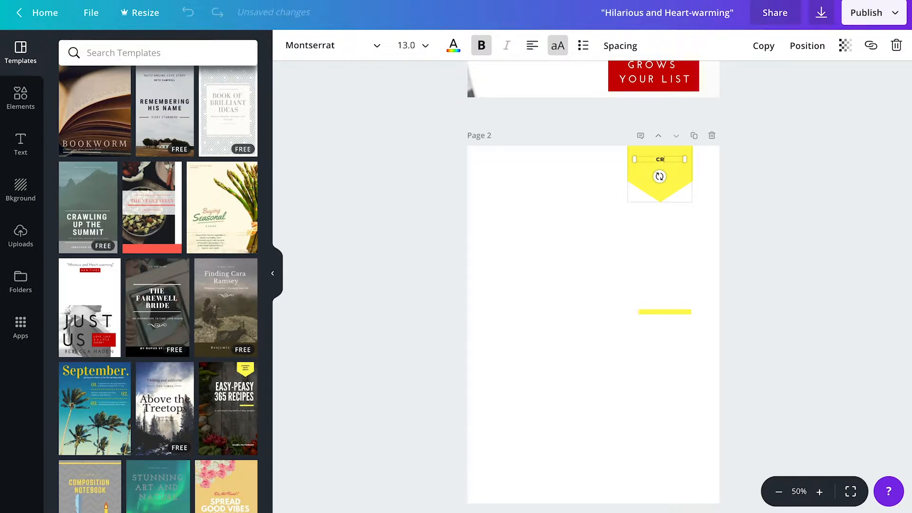
{"action": "type", "text": "CREATE A LEAD MAGNET"}
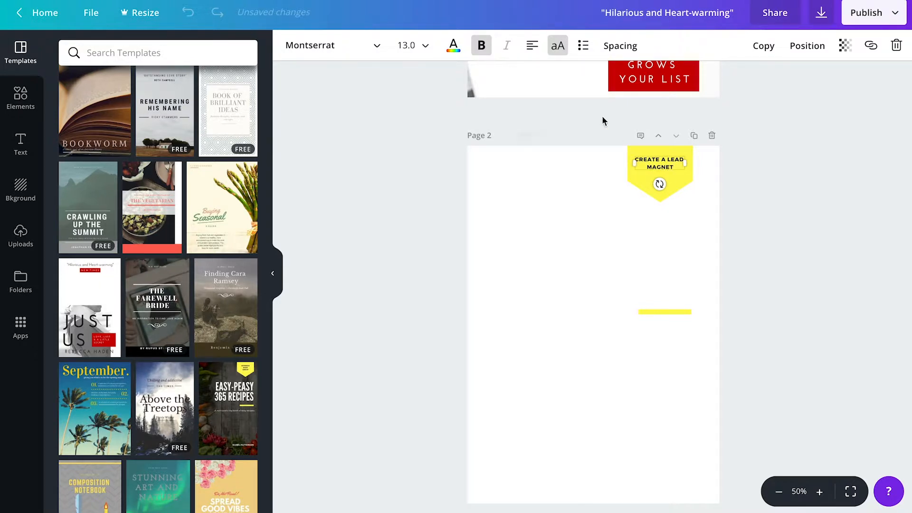
{"action": "left_click", "coordinate": [426, 45]}
{"action": "left_click", "coordinate": [420, 180]}
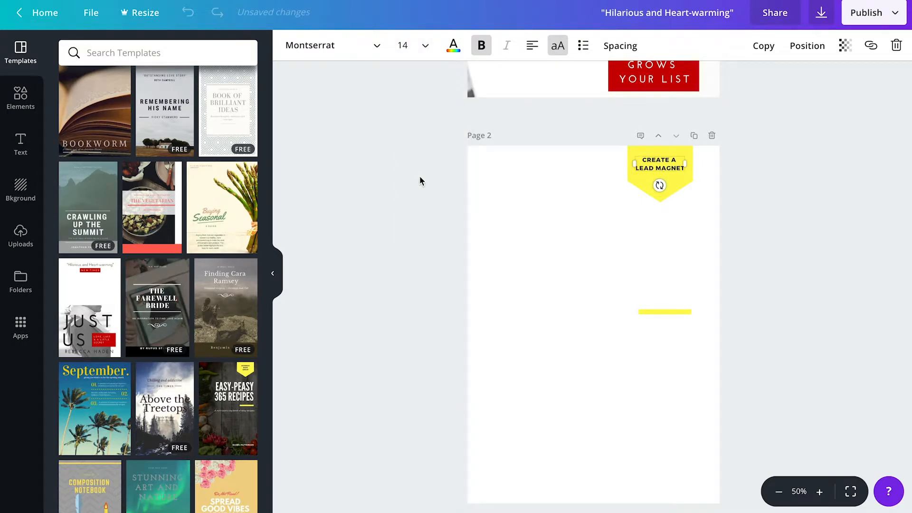
{"action": "left_click", "coordinate": [428, 45]}
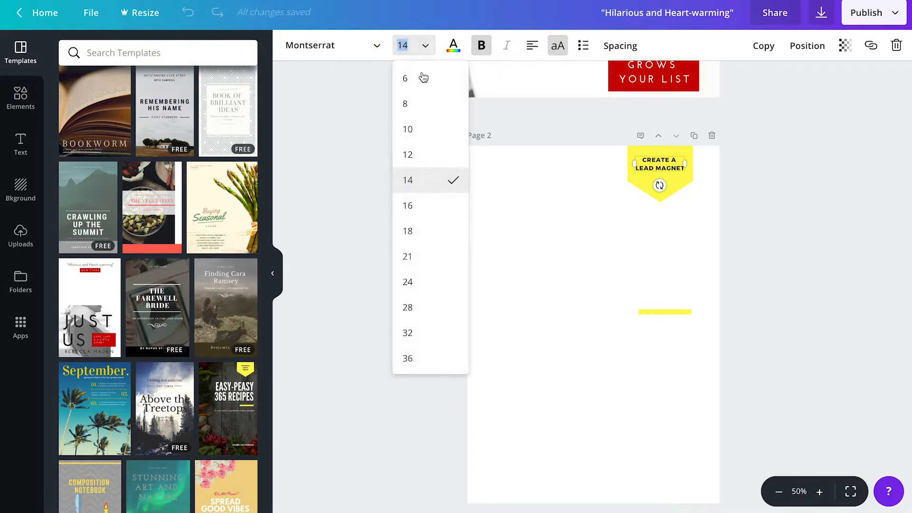
{"action": "left_click", "coordinate": [422, 206]}
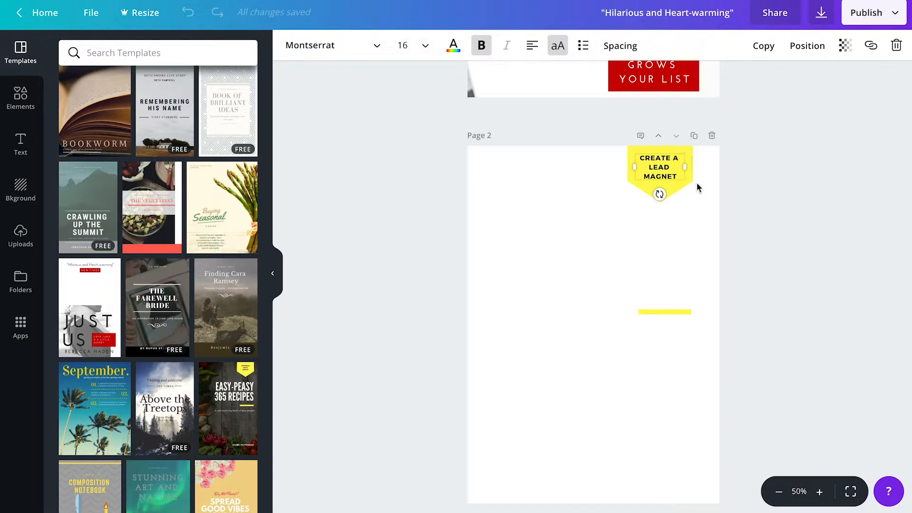
{"action": "left_click", "coordinate": [688, 196]}
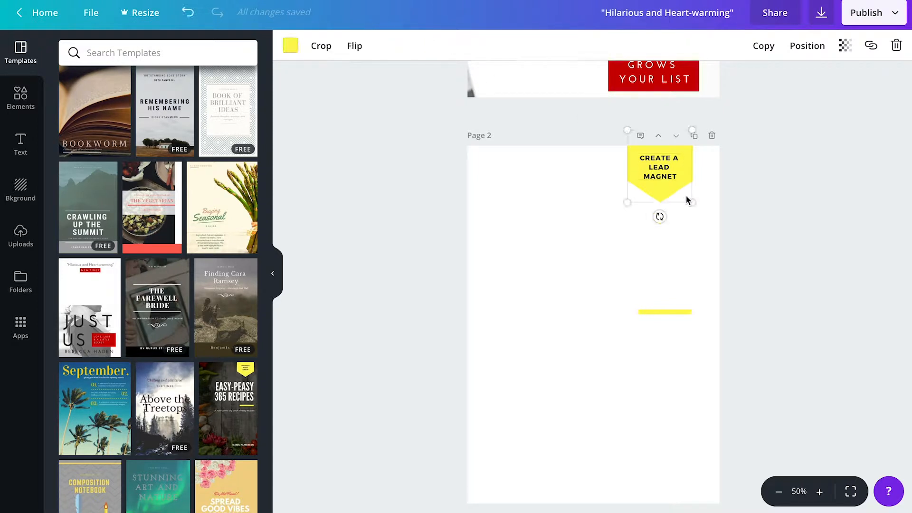
- Make the page 2 badge red
{"action": "left_click", "coordinate": [288, 44]}
{"action": "left_click", "coordinate": [363, 94]}
{"action": "left_click", "coordinate": [670, 312]}
{"action": "double_click", "coordinate": [670, 312]}
{"action": "left_click", "coordinate": [752, 285]}
- Make the EASY-PEASY 365 RECIPES title text black and move the title group lower
{"action": "left_click_drag", "start_coordinate": [668, 309], "coordinate": [597, 224]}
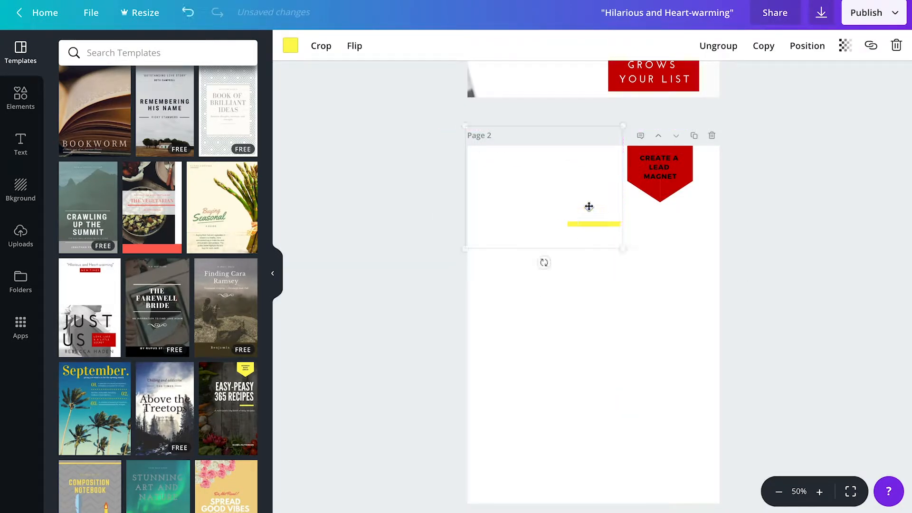
{"action": "left_click", "coordinate": [576, 187]}
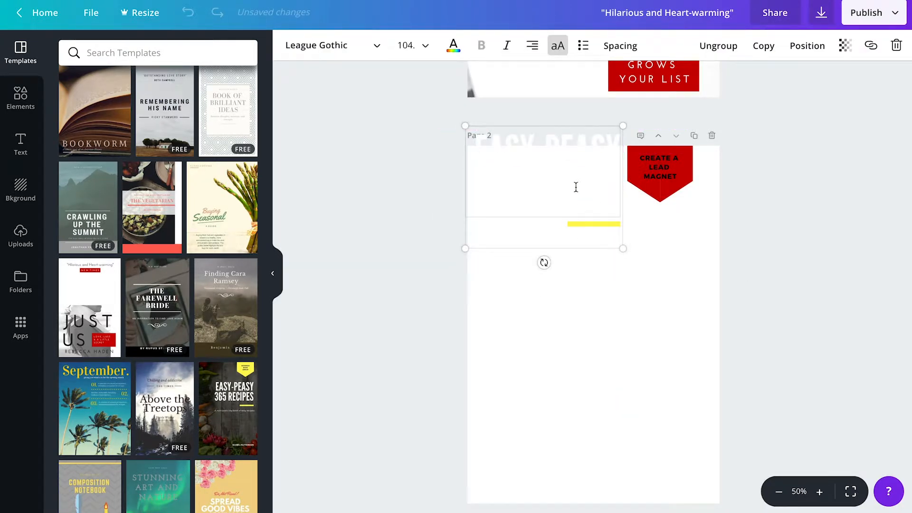
{"action": "left_click", "coordinate": [454, 46]}
{"action": "left_click", "coordinate": [464, 139]}
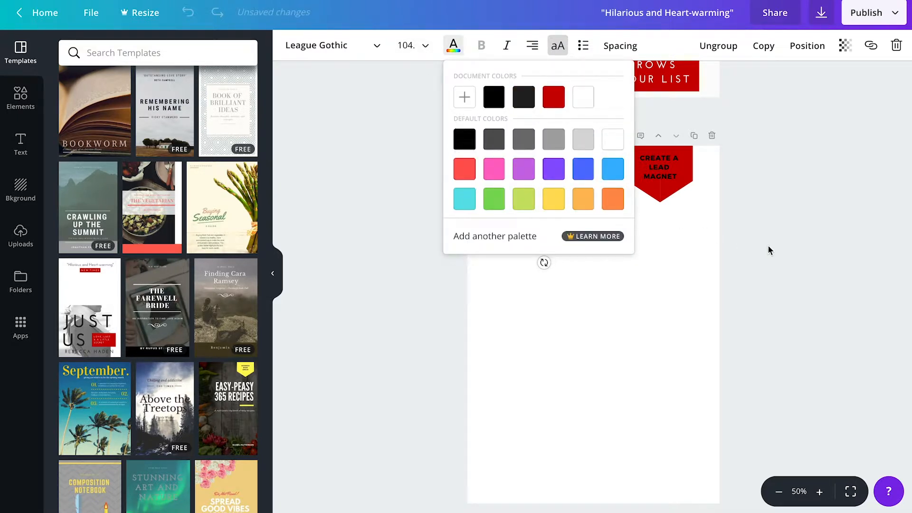
{"action": "left_click", "coordinate": [587, 219]}
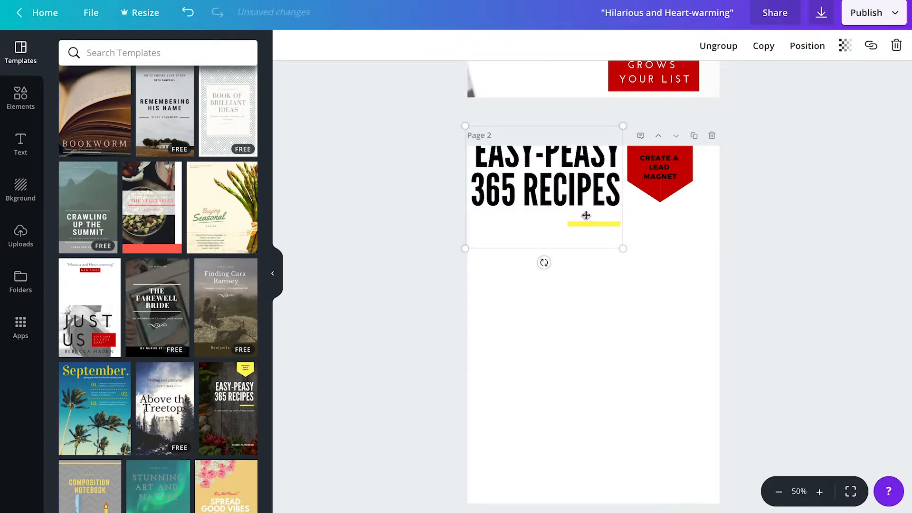
{"action": "left_click_drag", "start_coordinate": [590, 220], "coordinate": [590, 305]}
- Turn the yellow accent bar under the title red
{"action": "left_click", "coordinate": [588, 313]}
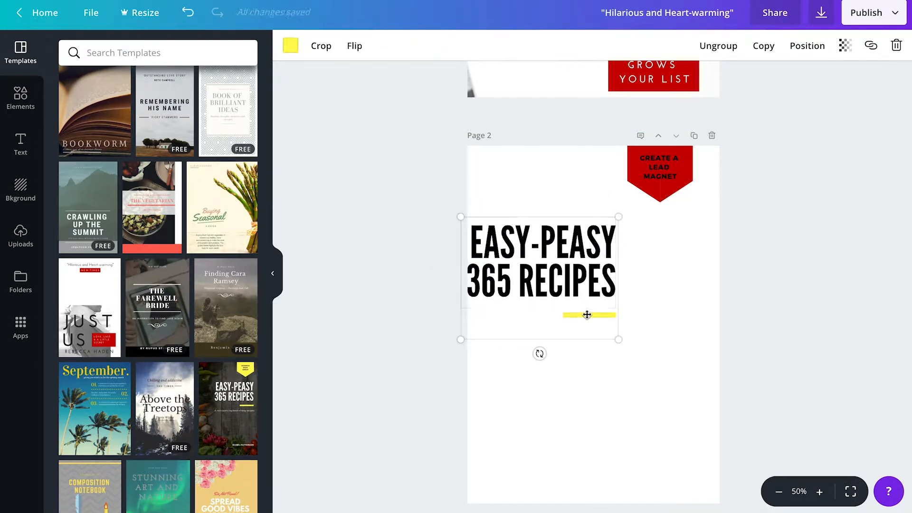
{"action": "left_click", "coordinate": [291, 45]}
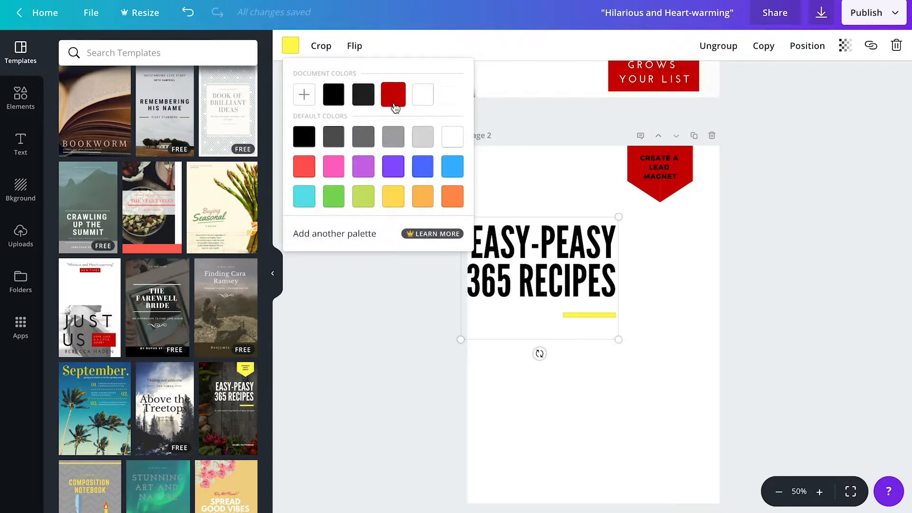
{"action": "left_click", "coordinate": [393, 96]}
{"action": "left_click", "coordinate": [838, 325]}
- Move the title group to the top and retype it as 'HOW WE CREATE A LEAD MAGNET LIKE THIS'
{"action": "left_click", "coordinate": [611, 280]}
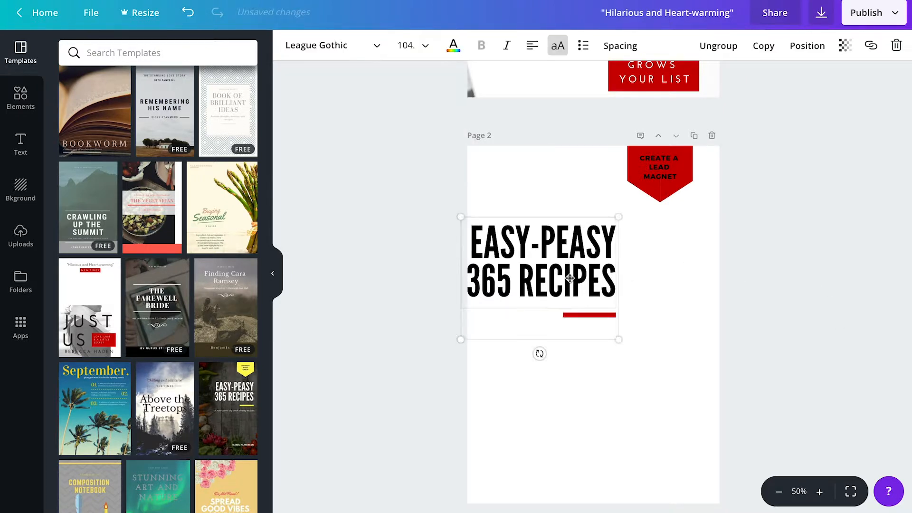
{"action": "left_click_drag", "start_coordinate": [611, 279], "coordinate": [619, 208]}
{"action": "key", "text": "BackSpace"}
{"action": "key", "text": "BackSpace"}
{"action": "key", "text": "BackSpace"}
{"action": "key", "text": "BackSpace"}
{"action": "key", "text": "BackSpace"}
{"action": "key", "text": "BackSpace"}
{"action": "key", "text": "BackSpace"}
{"action": "key", "text": "BackSpace"}
{"action": "key", "text": "BackSpace"}
{"action": "key", "text": "BackSpace"}
{"action": "key", "text": "BackSpace"}
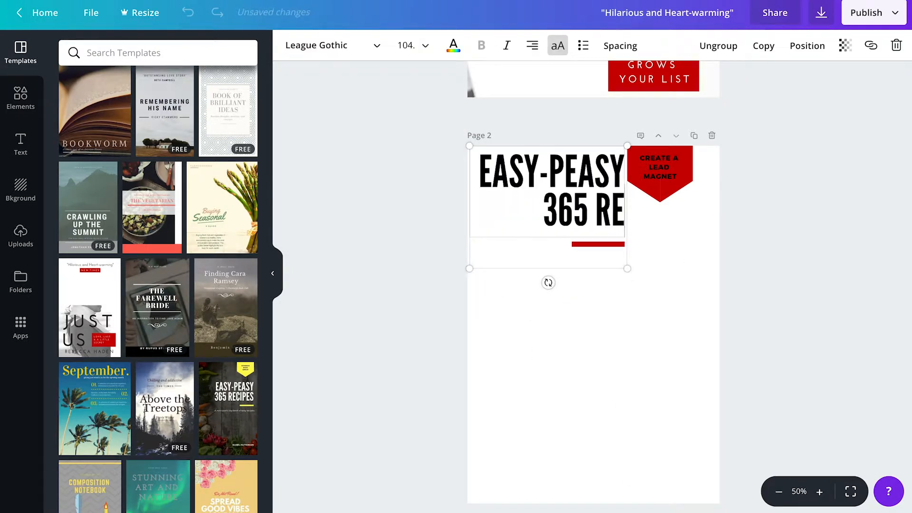
{"action": "key", "text": "BackSpace"}
{"action": "key", "text": "BackSpace"}
{"action": "key", "text": "BackSpace"}
{"action": "key", "text": "BackSpace"}
{"action": "key", "text": "BackSpace"}
{"action": "key", "text": "BackSpace"}
{"action": "key", "text": "BackSpace"}
{"action": "key", "text": "BackSpace"}
{"action": "key", "text": "BackSpace"}
{"action": "key", "text": "BackSpace"}
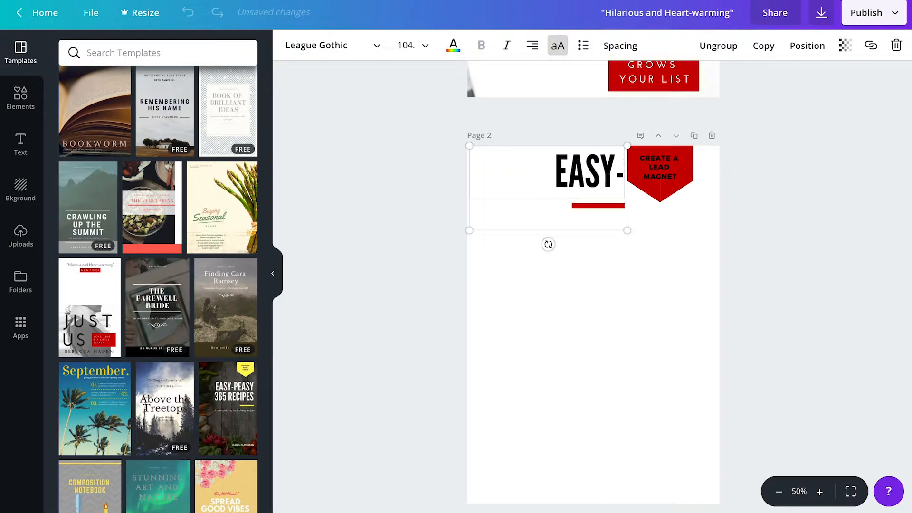
{"action": "key", "text": "BackSpace"}
{"action": "type", "text": "HO"}
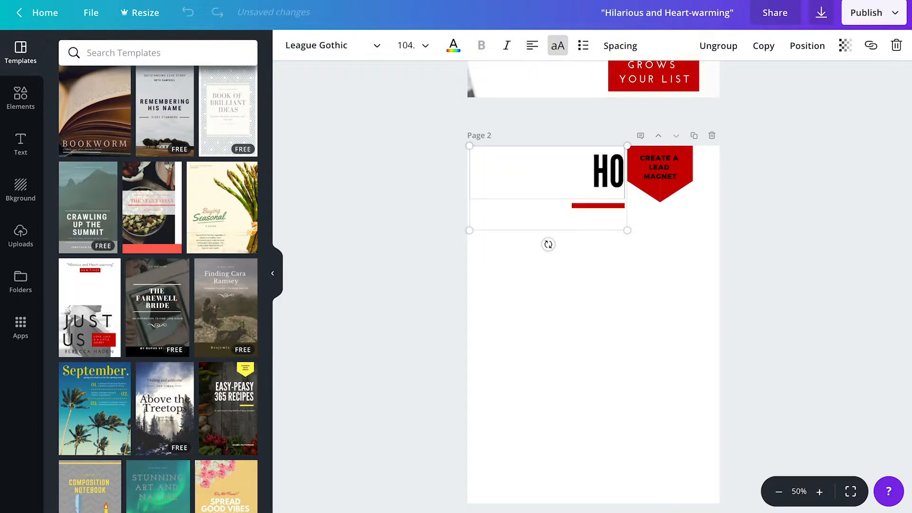
{"action": "type", "text": "W WE CREAT"}
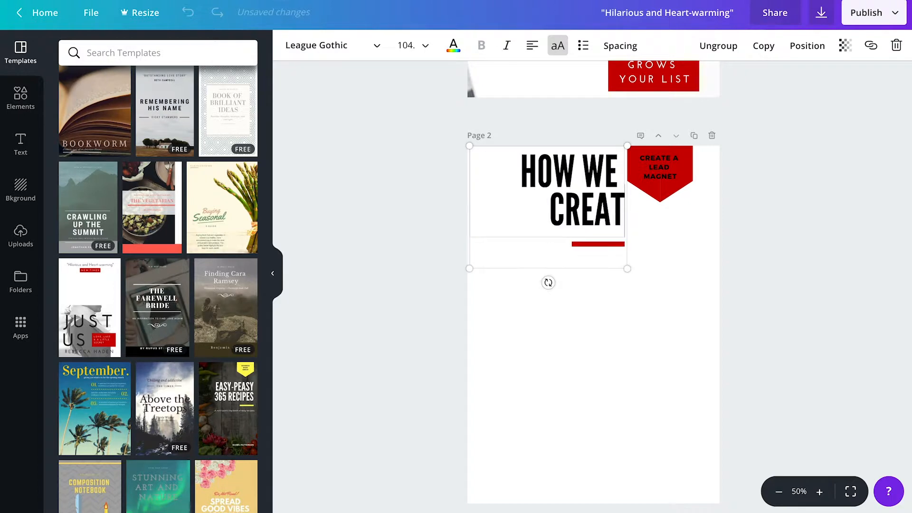
{"action": "type", "text": "E A LEAD"}
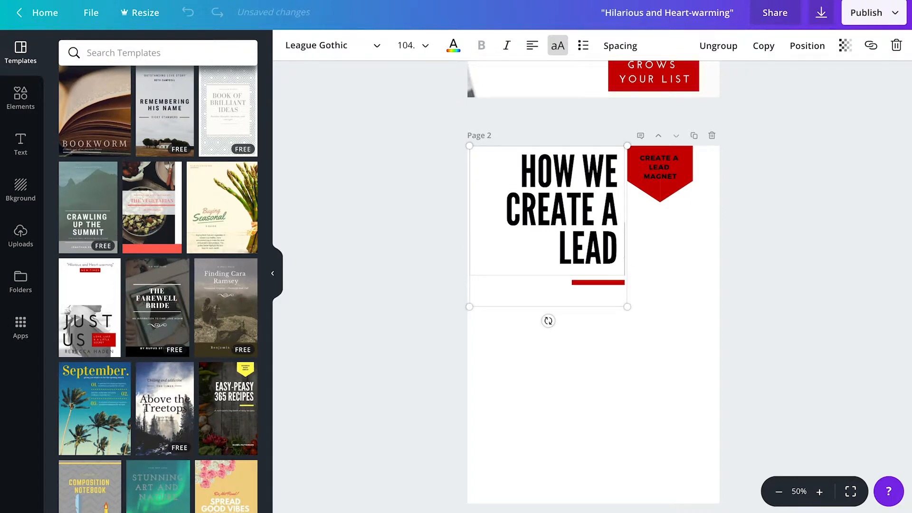
{"action": "type", "text": " MAGNET LIKE THIS"}
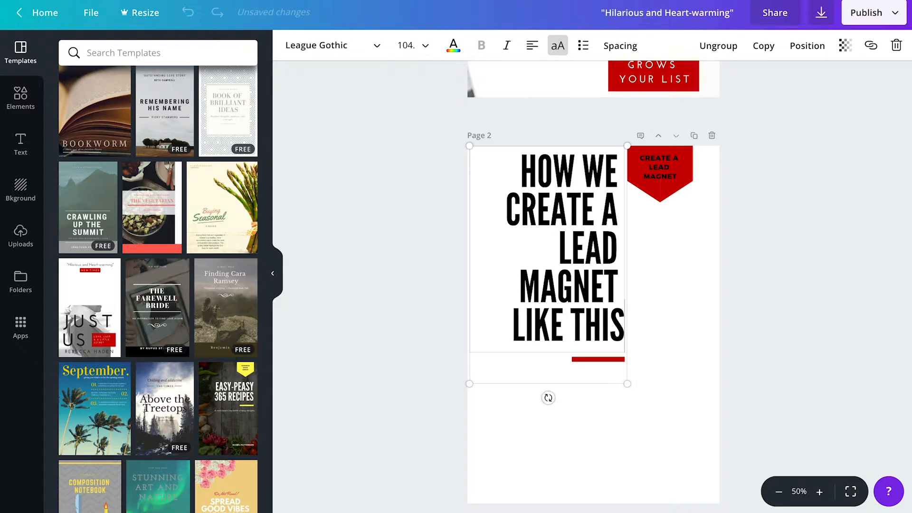
- Enlarge the page 2 title to size 80 and adjust the group's position and size
{"action": "left_click", "coordinate": [422, 45]}
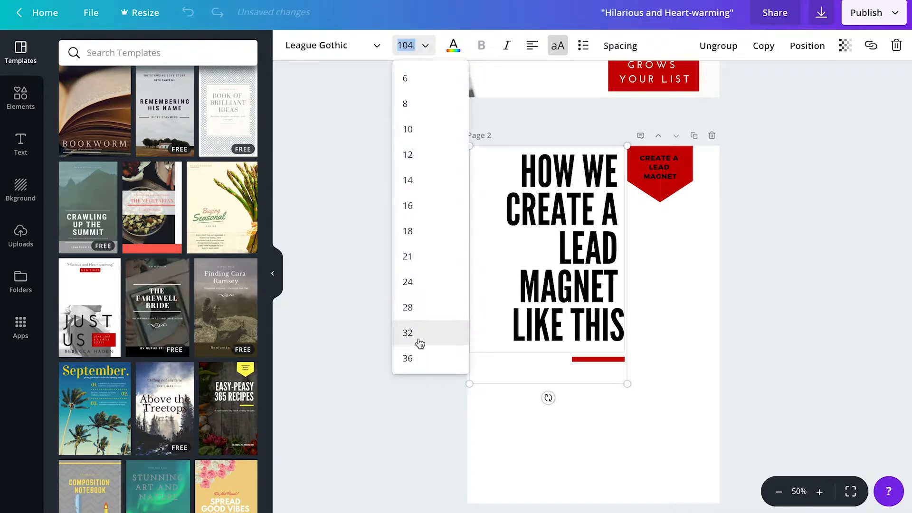
{"action": "left_click", "coordinate": [416, 358]}
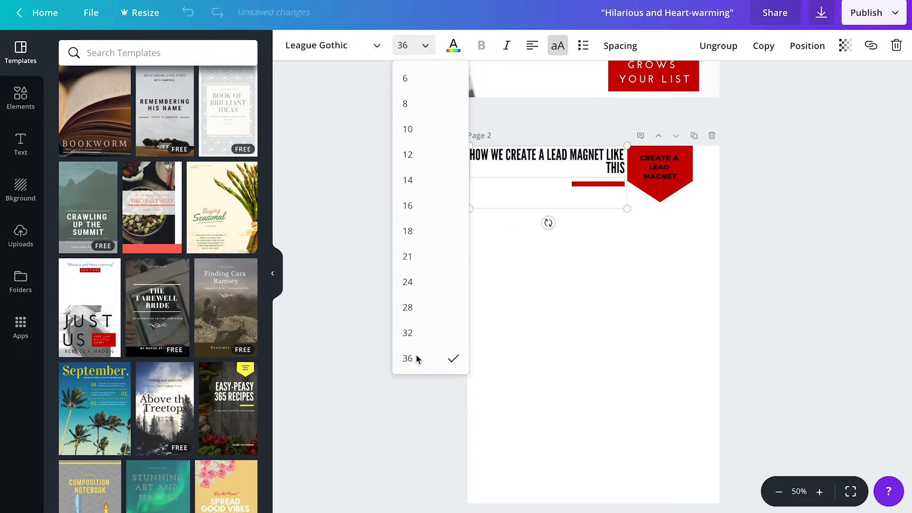
{"action": "left_click", "coordinate": [420, 45]}
{"action": "left_click", "coordinate": [415, 295]}
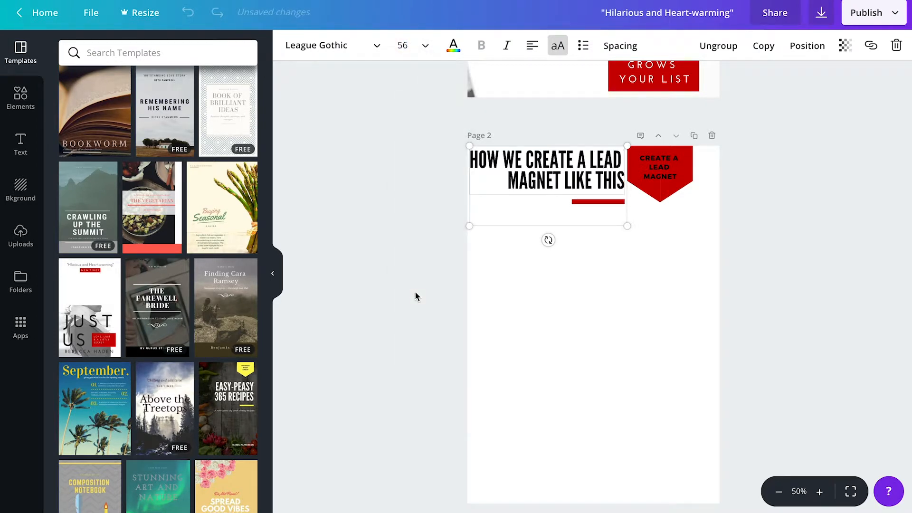
{"action": "left_click", "coordinate": [431, 53]}
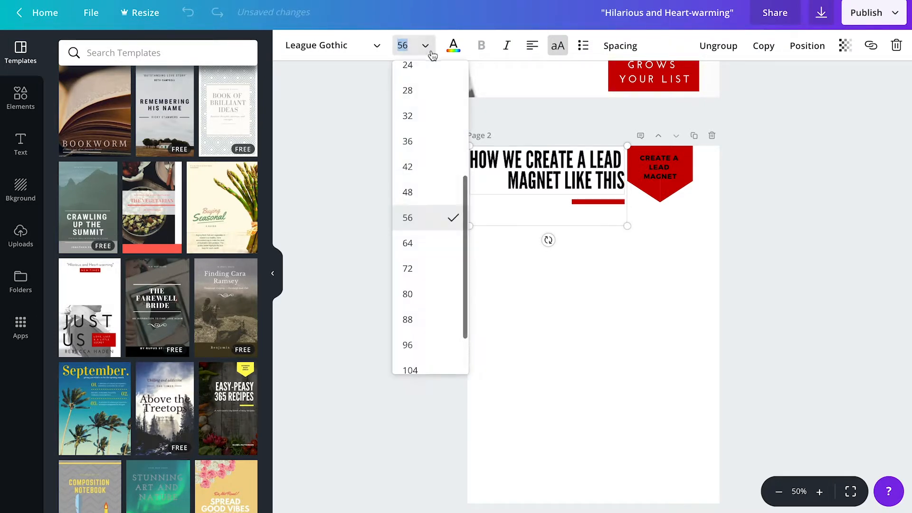
{"action": "left_click", "coordinate": [428, 254]}
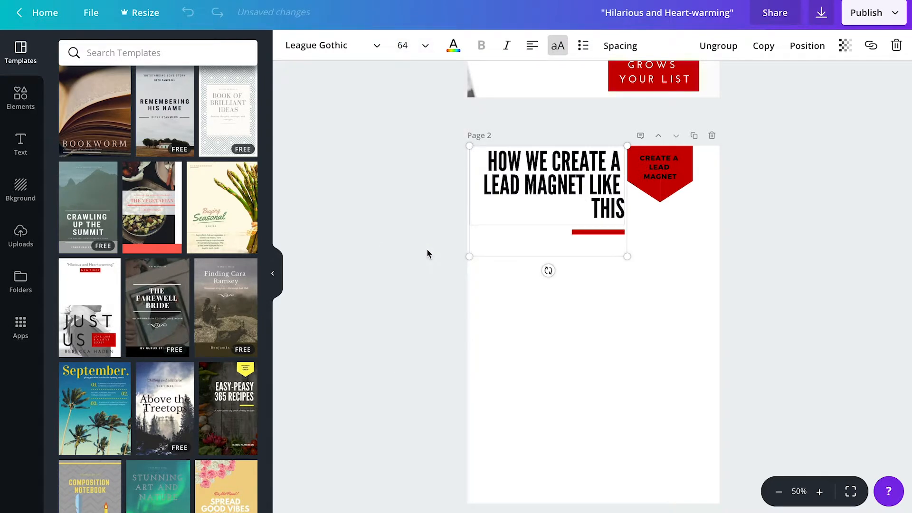
{"action": "left_click", "coordinate": [426, 47]}
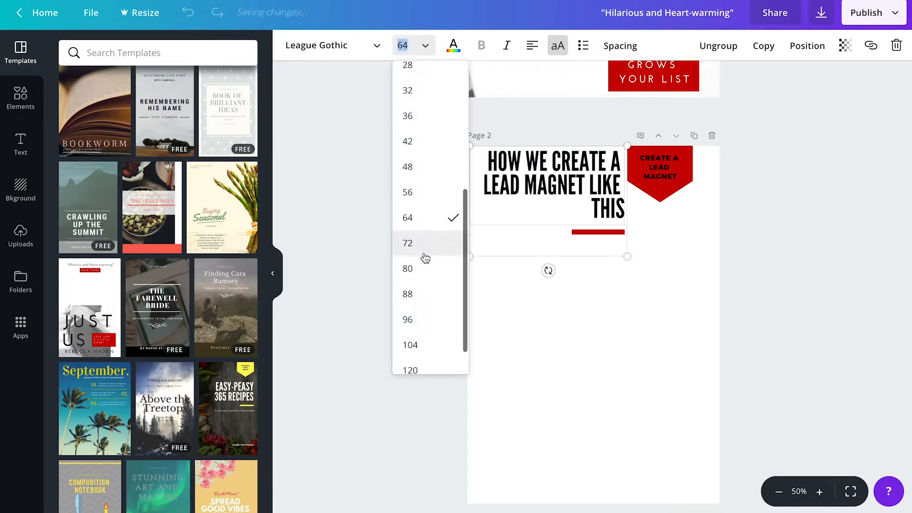
{"action": "left_click", "coordinate": [424, 246]}
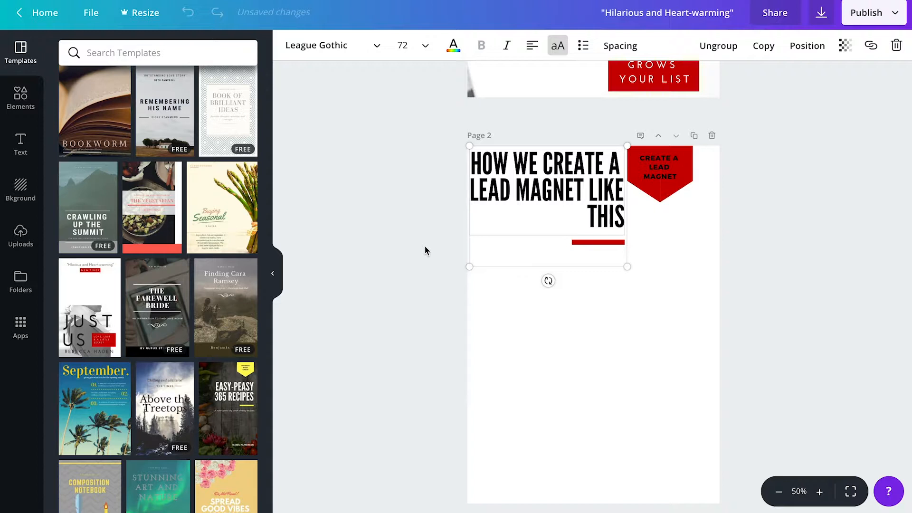
{"action": "left_click", "coordinate": [425, 53]}
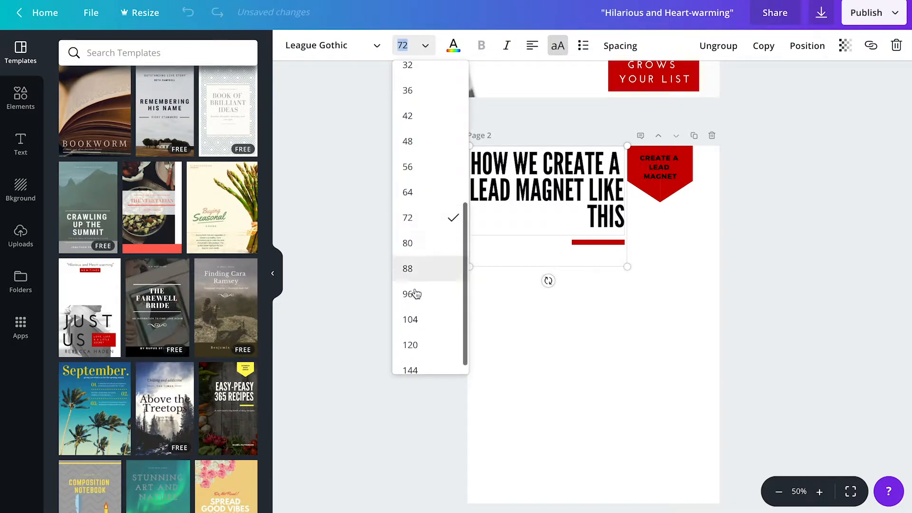
{"action": "left_click", "coordinate": [418, 251]}
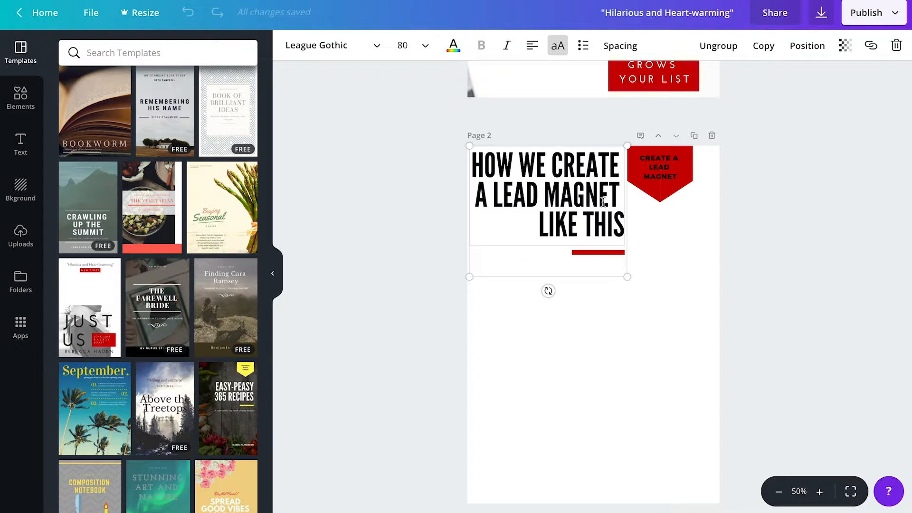
{"action": "left_click_drag", "start_coordinate": [595, 274], "coordinate": [595, 285]}
{"action": "left_click_drag", "start_coordinate": [472, 285], "coordinate": [476, 281]}
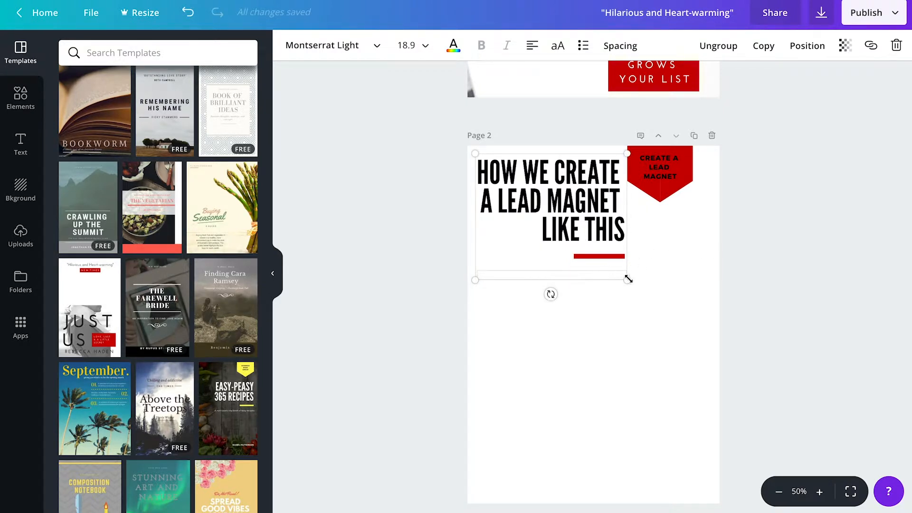
- Shrink and ungroup the title, then widen the headline text box on both sides
{"action": "left_click_drag", "start_coordinate": [637, 283], "coordinate": [618, 265]}
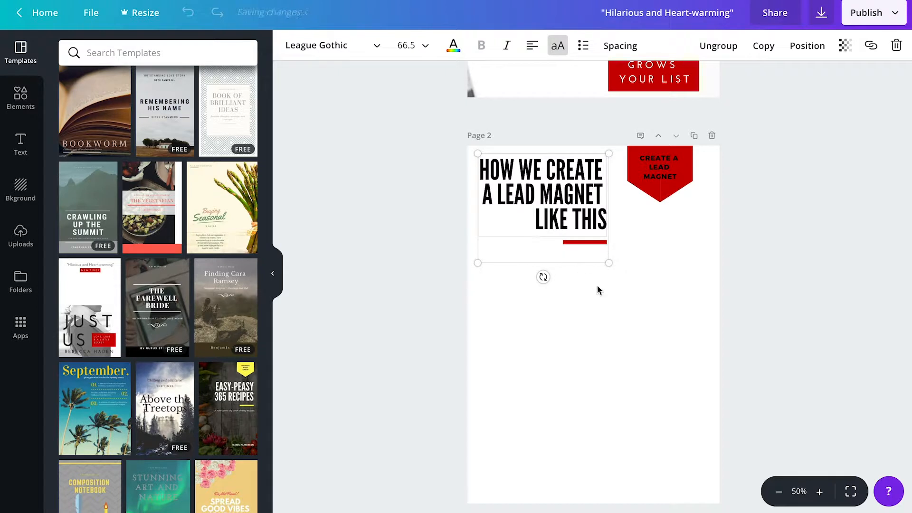
{"action": "left_click", "coordinate": [718, 46]}
{"action": "left_click", "coordinate": [573, 190]}
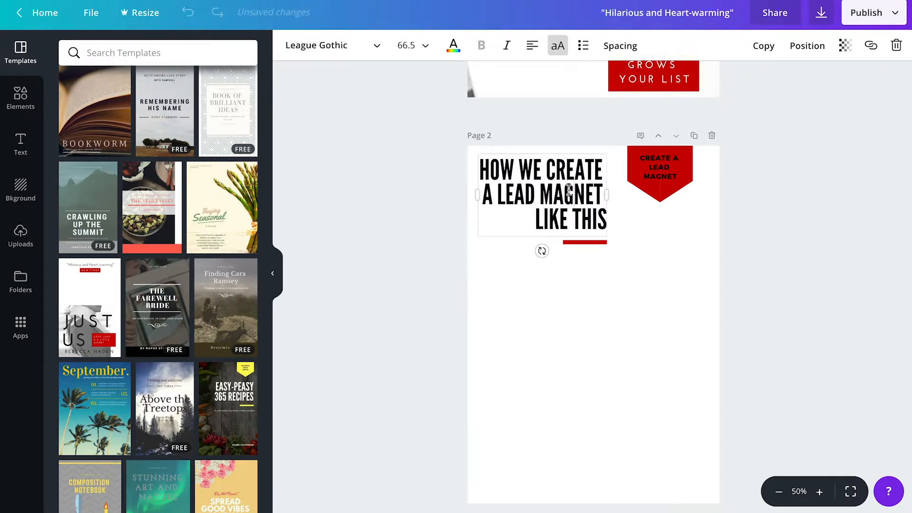
{"action": "mouse_move", "coordinate": [479, 195]}
{"action": "left_mouse_down"}
{"action": "mouse_move", "coordinate": [468, 198]}
{"action": "mouse_move", "coordinate": [480, 198]}
{"action": "left_mouse_up"}
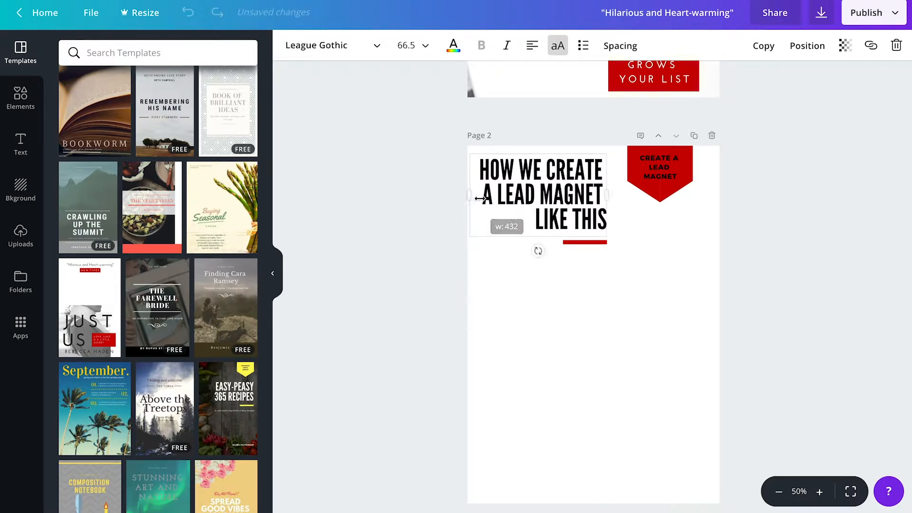
{"action": "left_click_drag", "start_coordinate": [607, 197], "coordinate": [622, 197]}
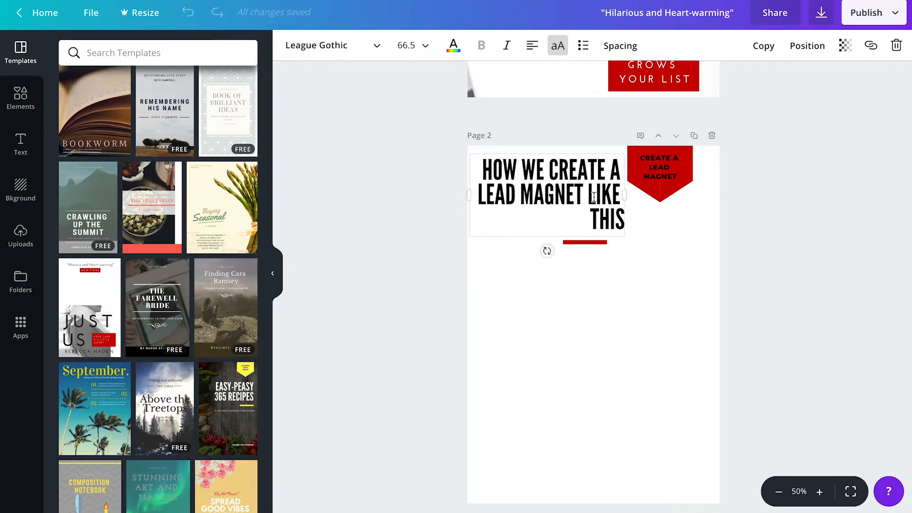
- Break the headline before LIKE THIS and move the red bar directly beneath it
{"action": "left_click", "coordinate": [590, 195]}
{"action": "key", "text": "Return"}
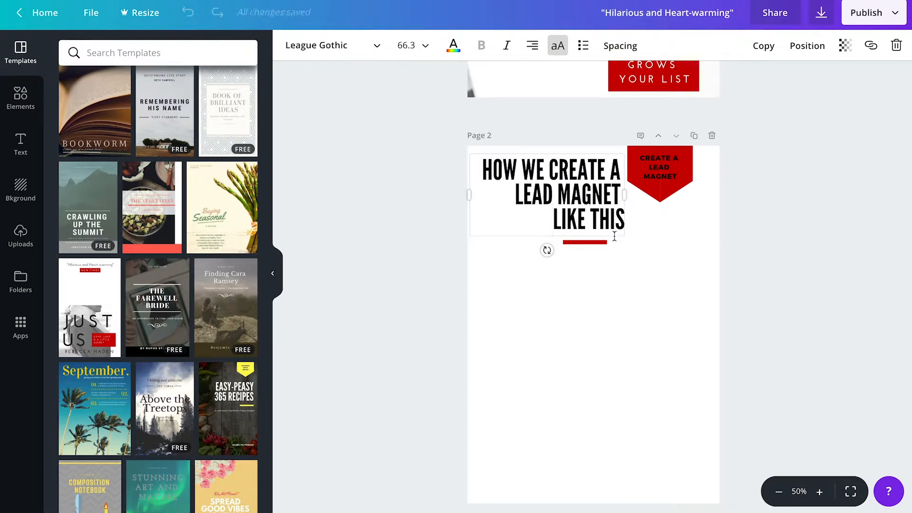
{"action": "left_click", "coordinate": [667, 278]}
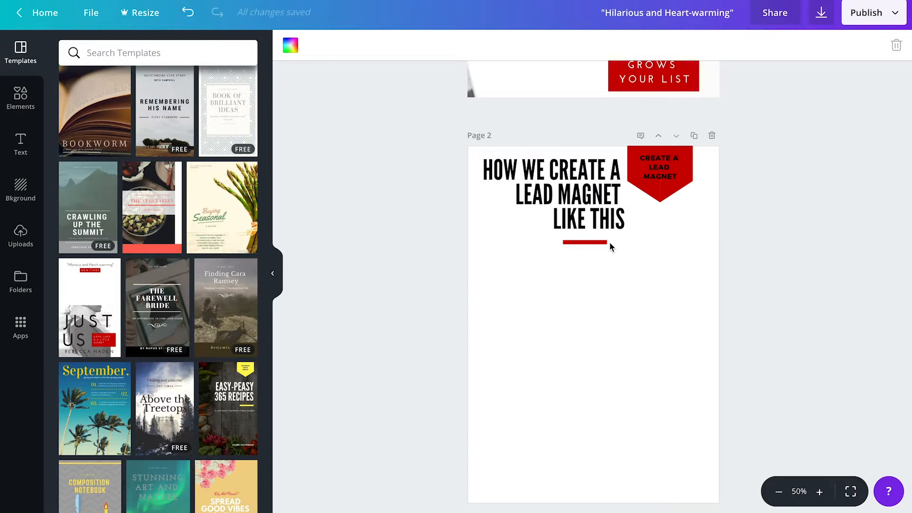
{"action": "left_click_drag", "start_coordinate": [601, 242], "coordinate": [618, 237]}
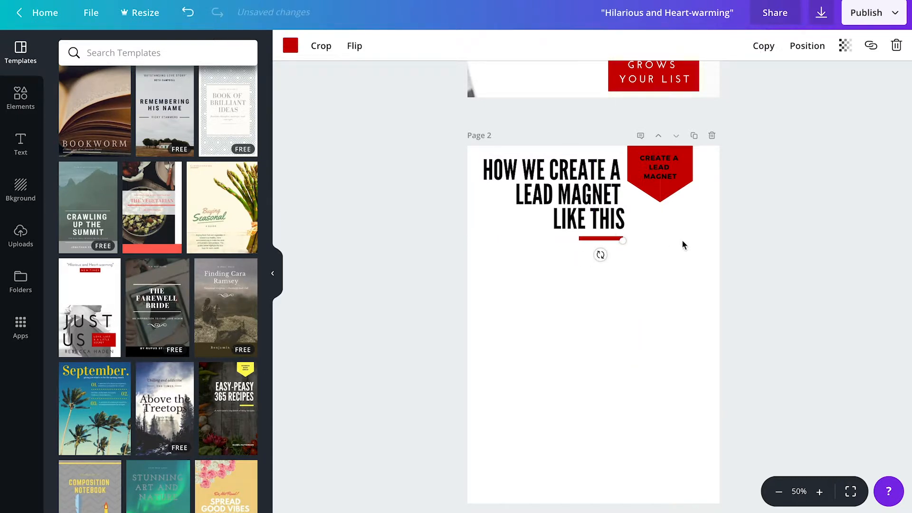
{"action": "left_click", "coordinate": [707, 256]}
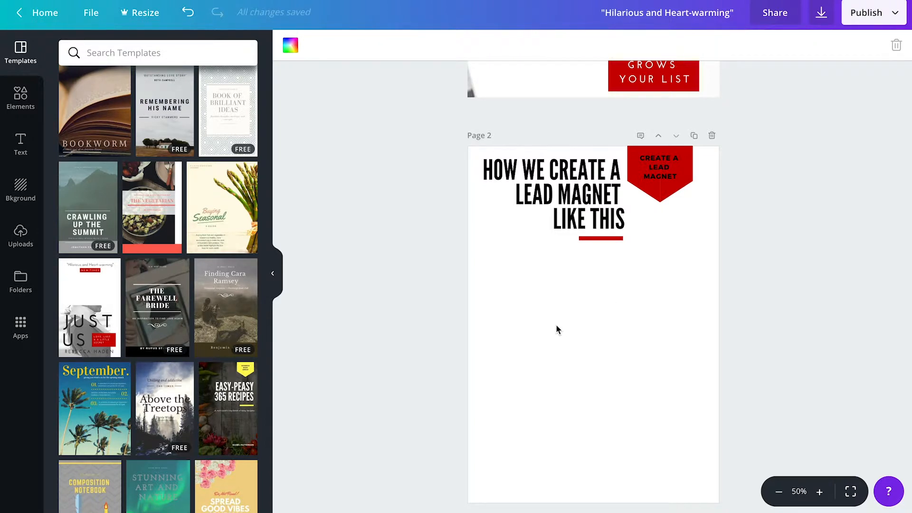
- Add a body text box just below the red bar and clear its placeholder wording, leaving 1
{"action": "left_click", "coordinate": [20, 142]}
{"action": "left_click", "coordinate": [137, 138]}
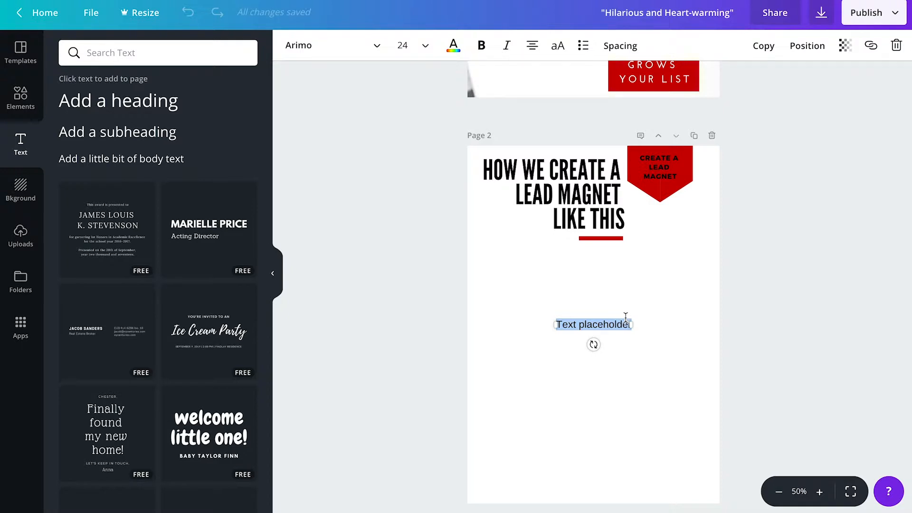
{"action": "left_click_drag", "start_coordinate": [626, 316], "coordinate": [555, 247]}
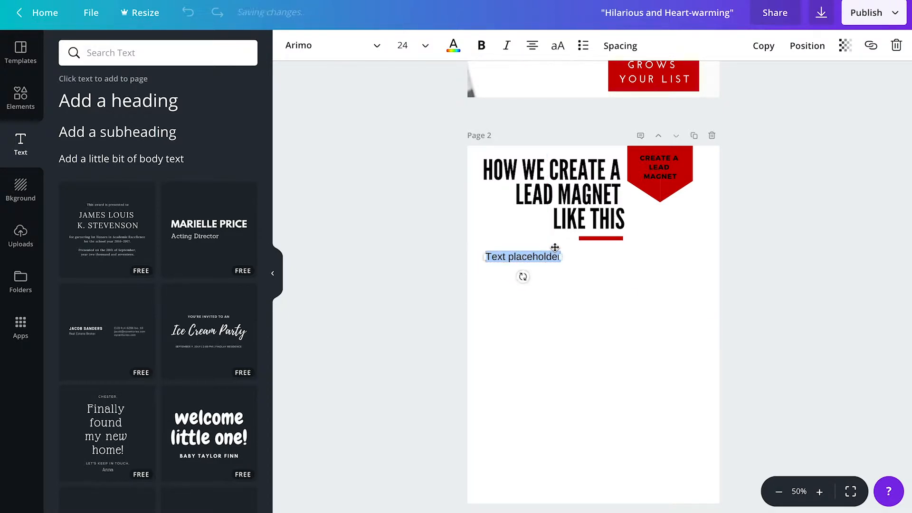
{"action": "left_click", "coordinate": [540, 256]}
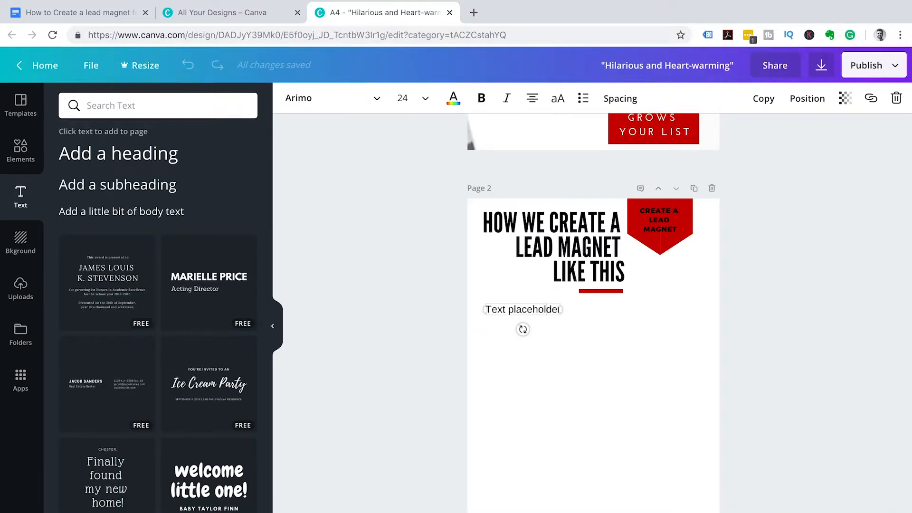
{"action": "key", "text": "BackSpace"}
{"action": "key", "text": "BackSpace"}
{"action": "key", "text": "BackSpace"}
{"action": "key", "text": "BackSpace"}
{"action": "key", "text": "BackSpace"}
{"action": "key", "text": "BackSpace"}
{"action": "key", "text": "BackSpace"}
{"action": "key", "text": "BackSpace"}
{"action": "key", "text": "BackSpace"}
{"action": "key", "text": "BackSpace"}
{"action": "key", "text": "BackSpace"}
{"action": "key", "text": "BackSpace"}
{"action": "key", "text": "BackSpace"}
{"action": "key", "text": "BackSpace"}
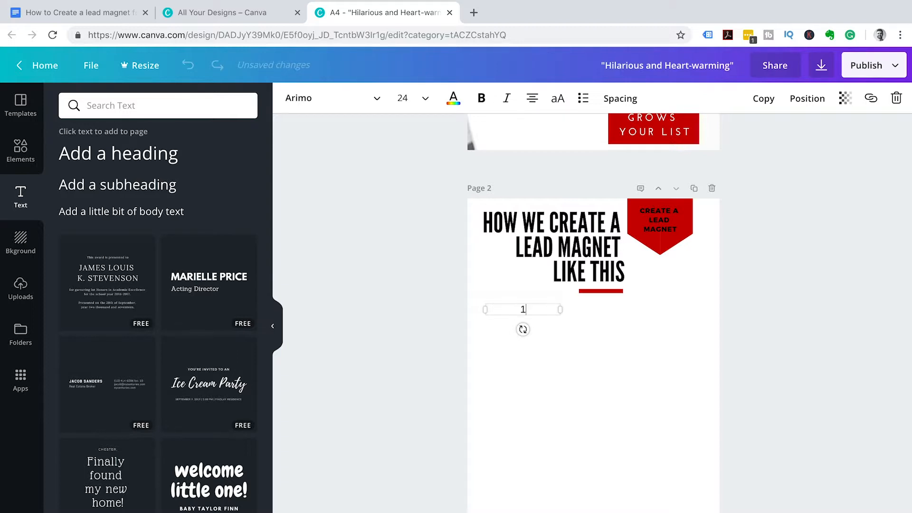
- Copy step 1, 'Use Google Docs to Type up the good quality content', from the Google Docs notes
{"action": "left_click", "coordinate": [215, 23]}
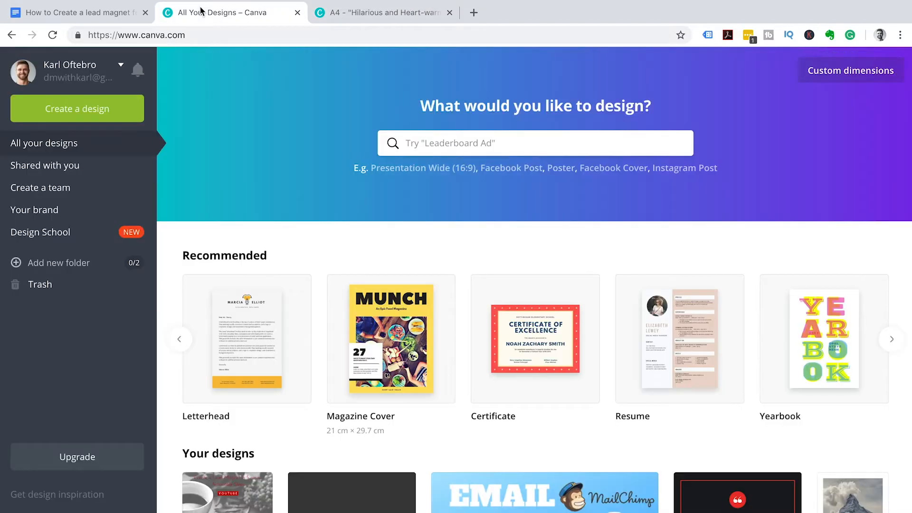
{"action": "left_click", "coordinate": [105, 9]}
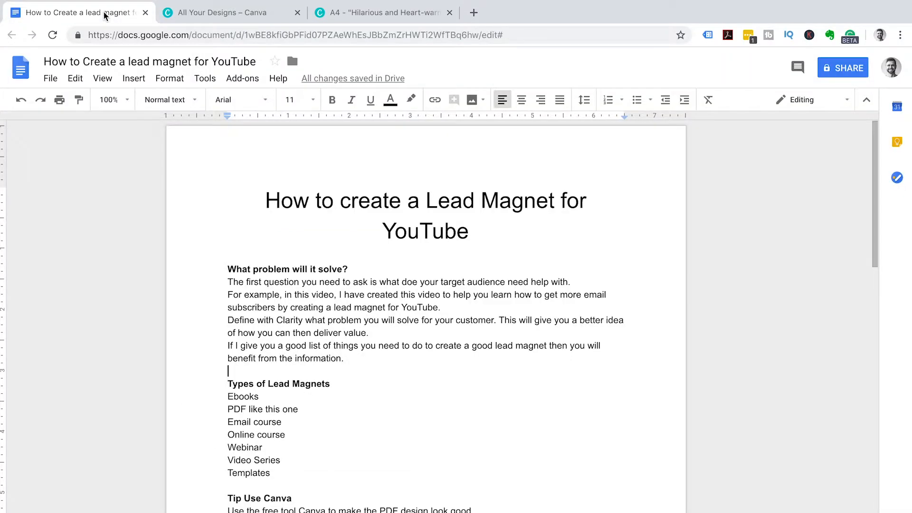
{"action": "scroll", "coordinate": [319, 420], "scroll_direction": "down", "scroll_amount": 8}
{"action": "scroll", "coordinate": [321, 420], "scroll_direction": "down", "scroll_amount": 5}
{"action": "scroll", "coordinate": [318, 413], "scroll_direction": "up", "scroll_amount": 10}
{"action": "left_click_drag", "start_coordinate": [259, 274], "coordinate": [480, 277]}
{"action": "key", "text": "super+c"}
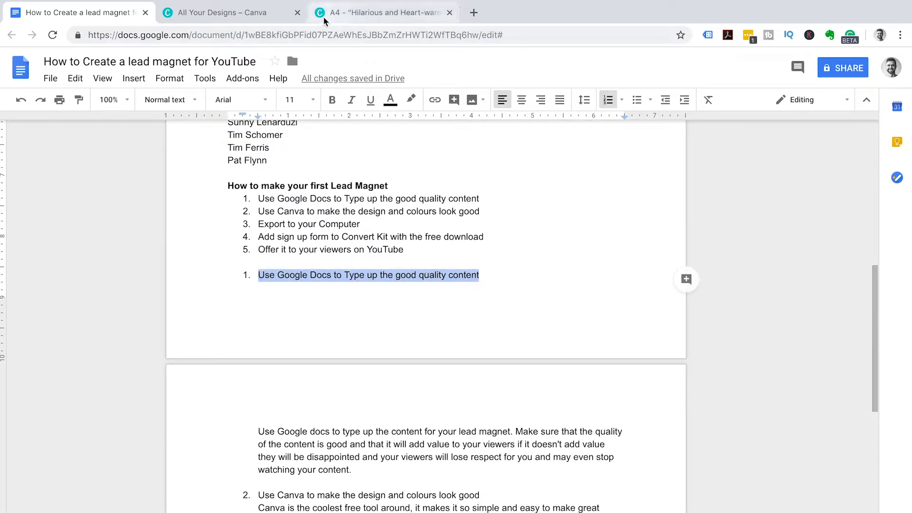
{"action": "left_click", "coordinate": [366, 13]}
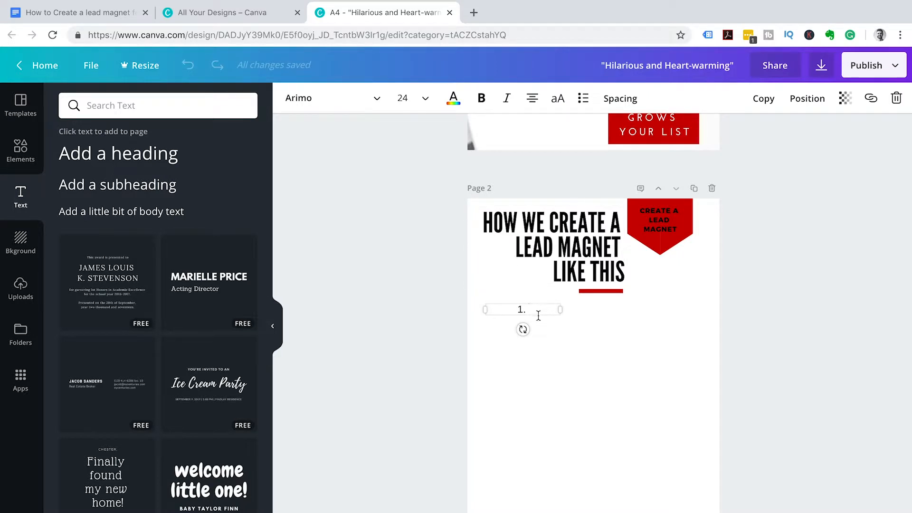
- Paste the copied step text after '1.', widen the box, and left-align it
{"action": "key", "text": "super+v"}
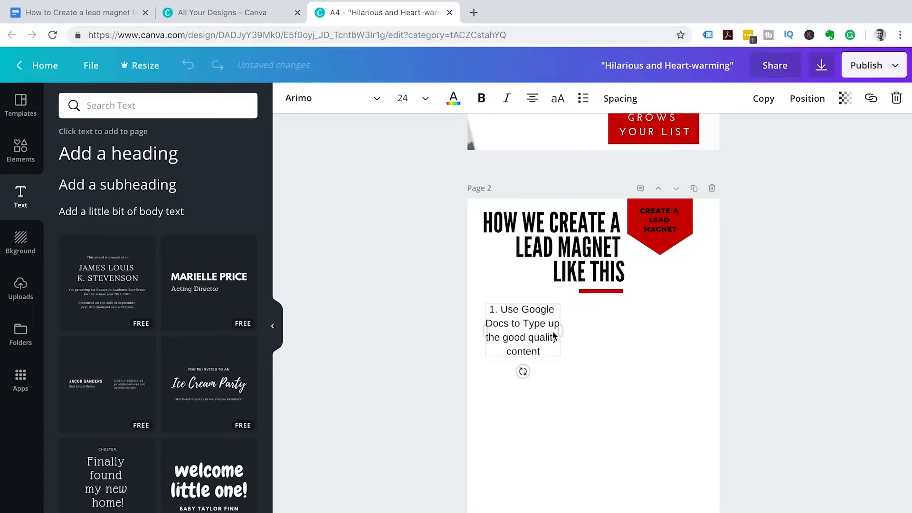
{"action": "left_click_drag", "start_coordinate": [560, 332], "coordinate": [704, 331]}
{"action": "left_click", "coordinate": [532, 98]}
{"action": "left_click", "coordinate": [537, 129]}
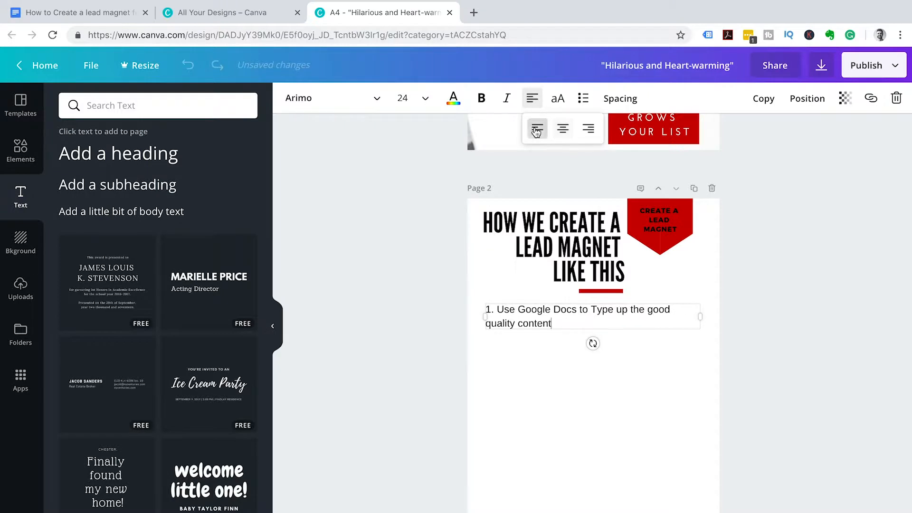
- Set the step 1 text to size 18 and line its box up under the headline
{"action": "left_click", "coordinate": [424, 97]}
{"action": "left_click", "coordinate": [418, 245]}
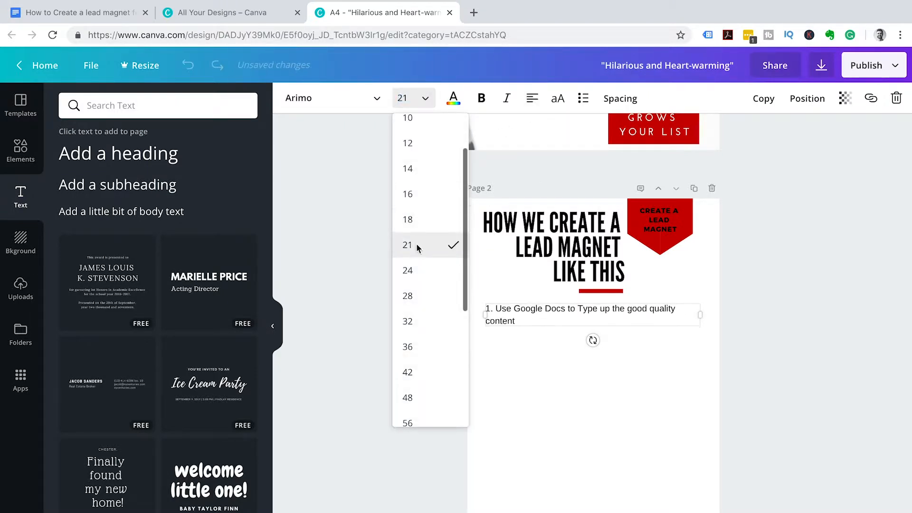
{"action": "left_click", "coordinate": [425, 99]}
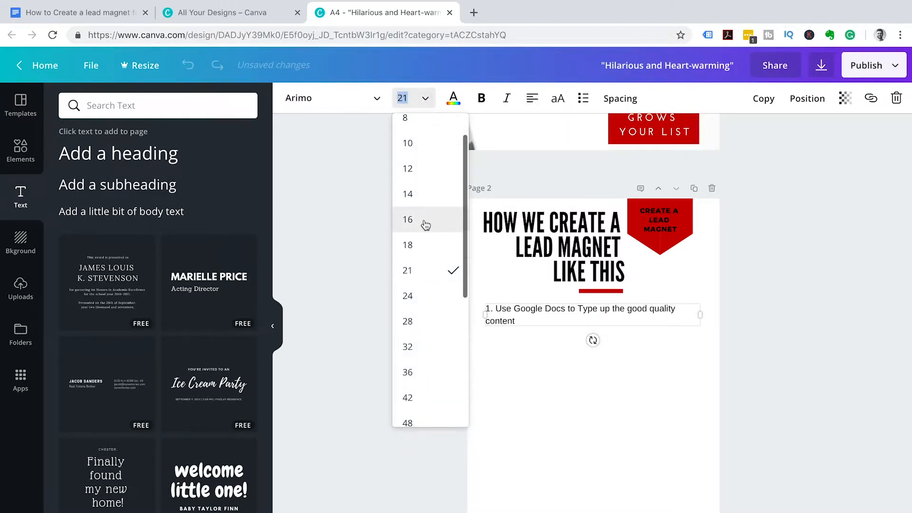
{"action": "left_click", "coordinate": [418, 248]}
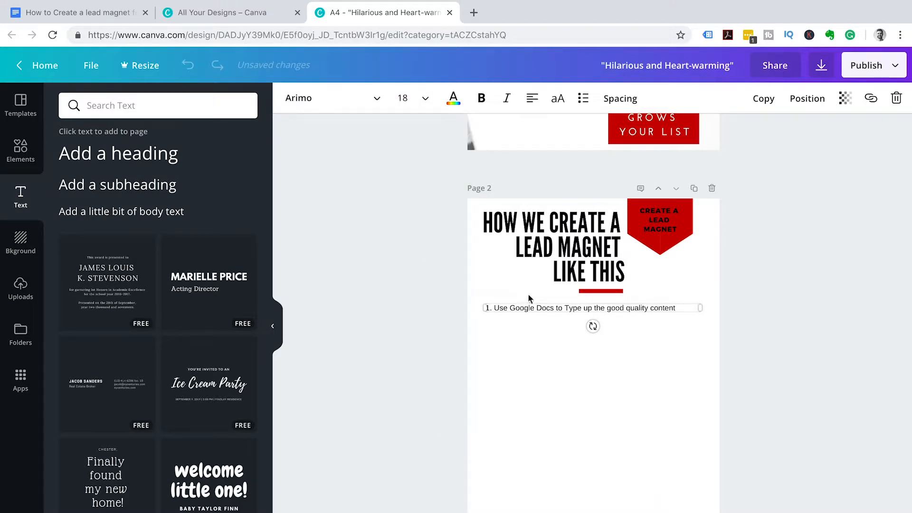
{"action": "left_click_drag", "start_coordinate": [526, 301], "coordinate": [525, 298]}
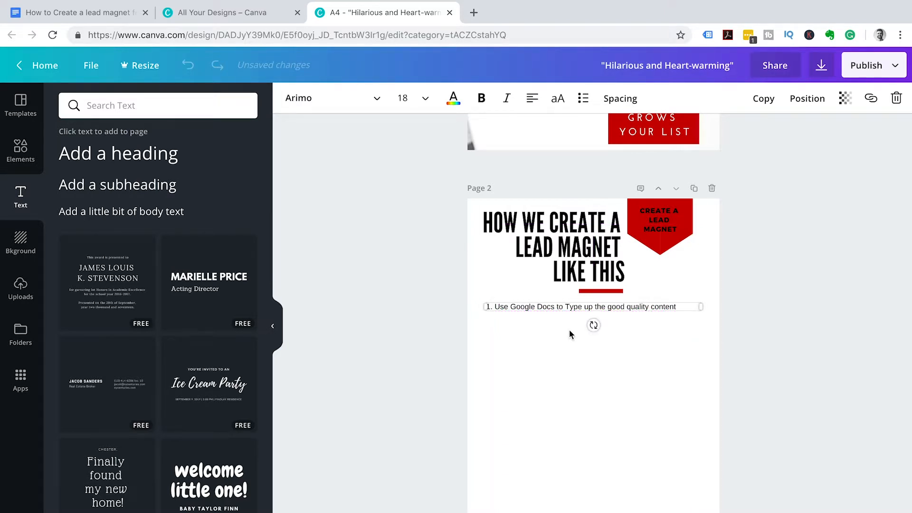
{"action": "left_click_drag", "start_coordinate": [699, 308], "coordinate": [696, 307]}
- Duplicate step 1's text box below it and clear the copy's text, leaving an empty numbered line
{"action": "left_click", "coordinate": [765, 102]}
{"action": "left_click_drag", "start_coordinate": [653, 313], "coordinate": [656, 355]}
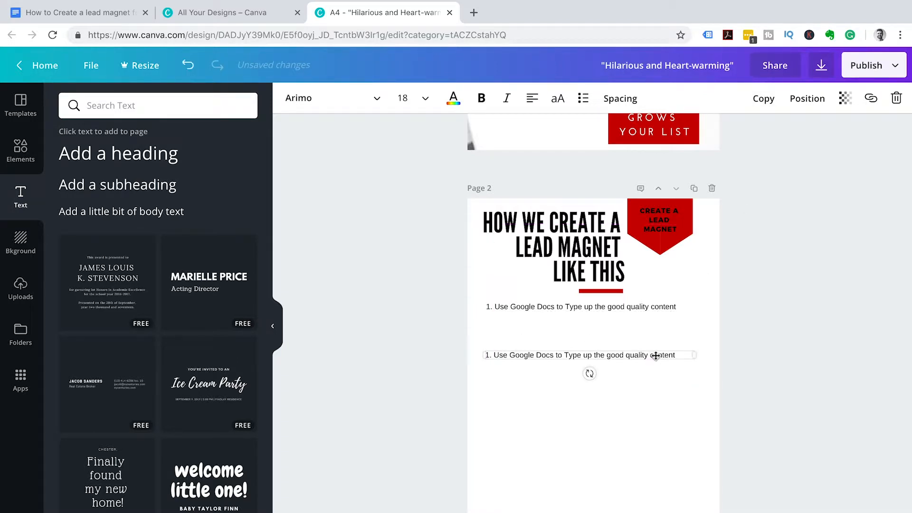
{"action": "left_click", "coordinate": [684, 354]}
{"action": "left_click", "coordinate": [497, 356], "text": "shift"}
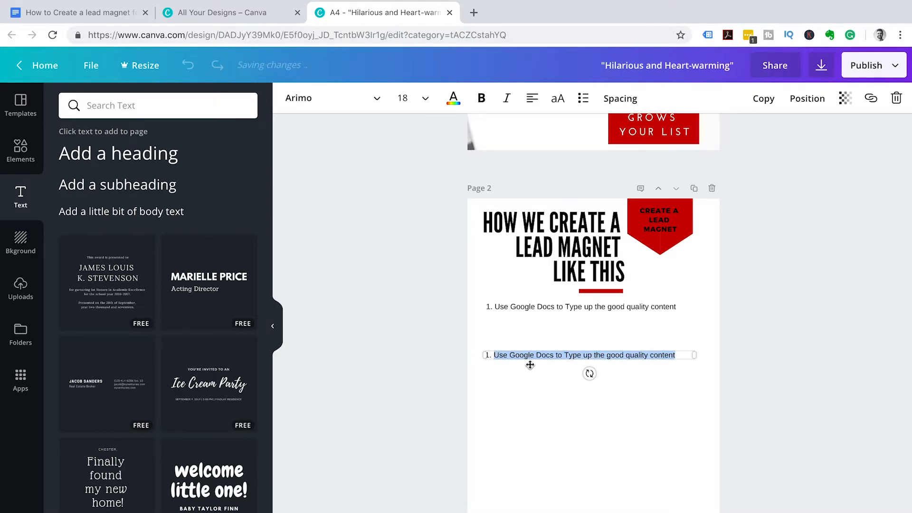
{"action": "key", "text": "BackSpace"}
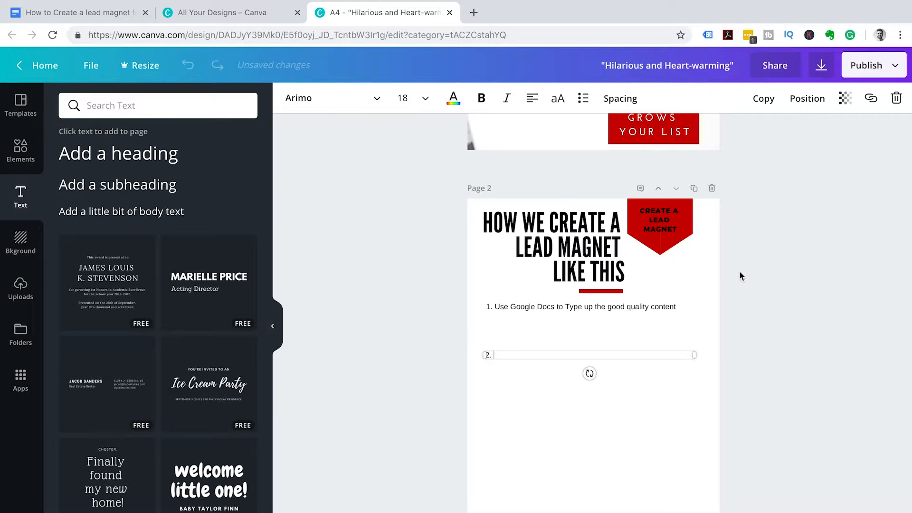
- Make three more copies of the empty '2.' box and space them down page 2
{"action": "left_click", "coordinate": [763, 102]}
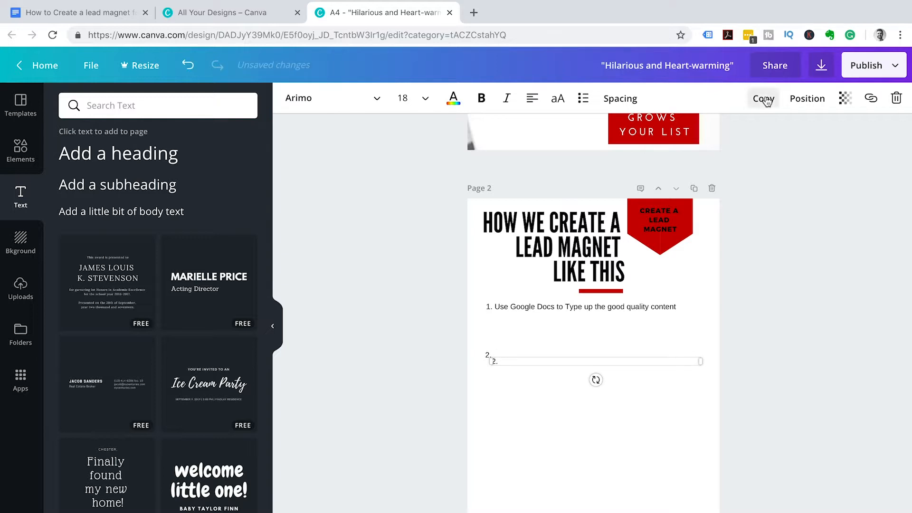
{"action": "left_click", "coordinate": [763, 102]}
{"action": "left_click", "coordinate": [763, 102]}
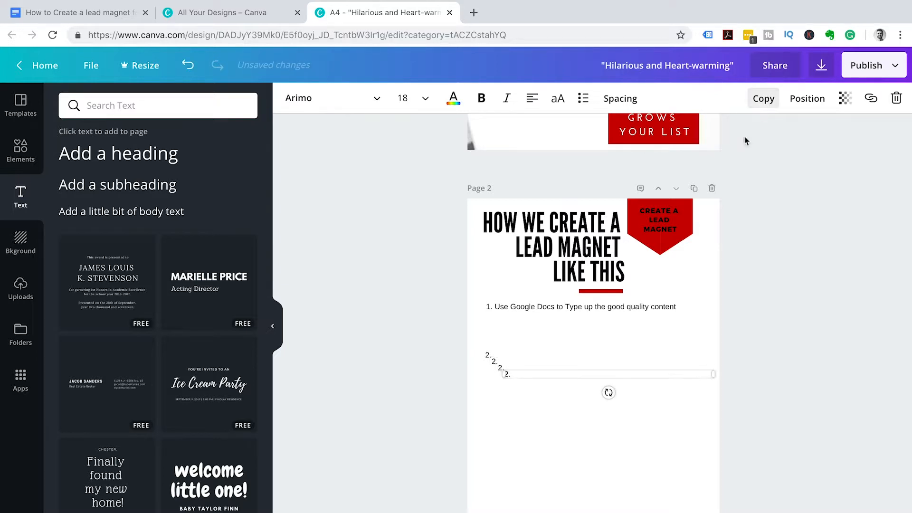
{"action": "left_click_drag", "start_coordinate": [517, 376], "coordinate": [494, 512]}
{"action": "left_click_drag", "start_coordinate": [513, 360], "coordinate": [497, 473]}
{"action": "left_click_drag", "start_coordinate": [503, 363], "coordinate": [497, 416]}
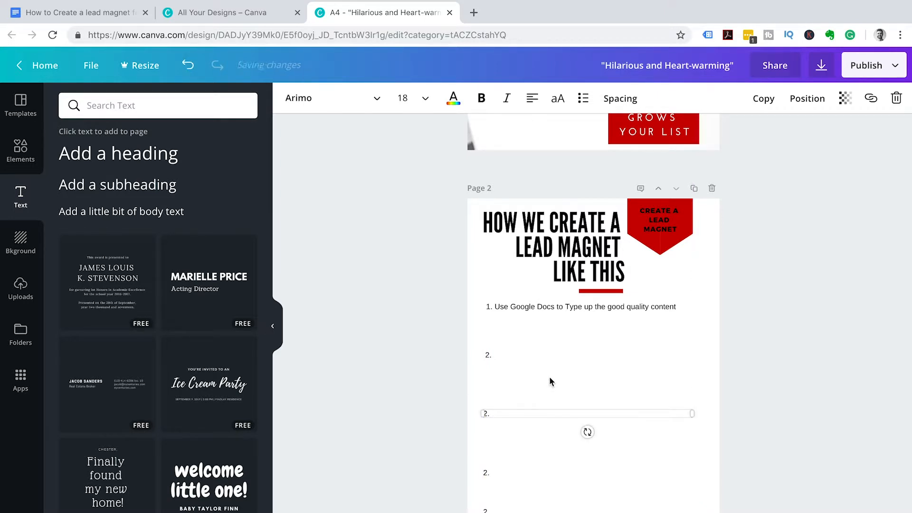
- Copy the second step's line from the Google Docs notes for the upper '2.' box
{"action": "left_click", "coordinate": [509, 354]}
{"action": "left_click", "coordinate": [509, 354]}
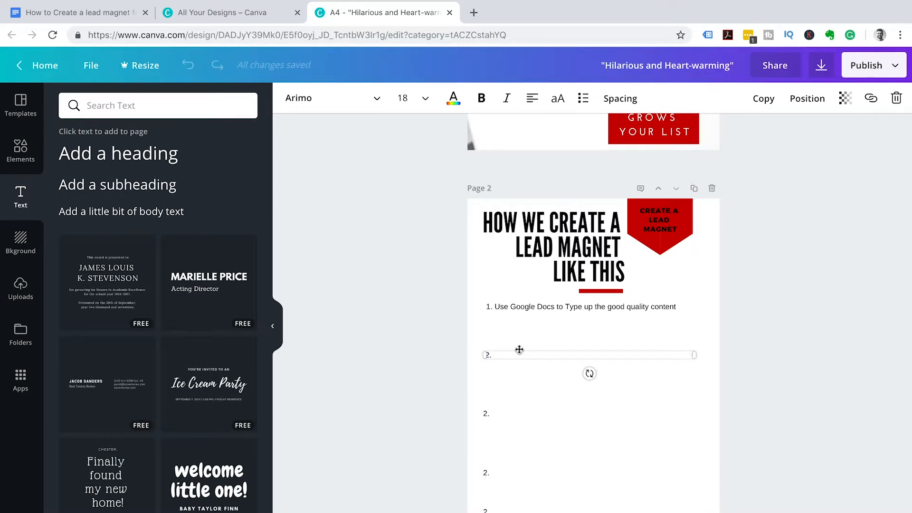
{"action": "left_click", "coordinate": [84, 14]}
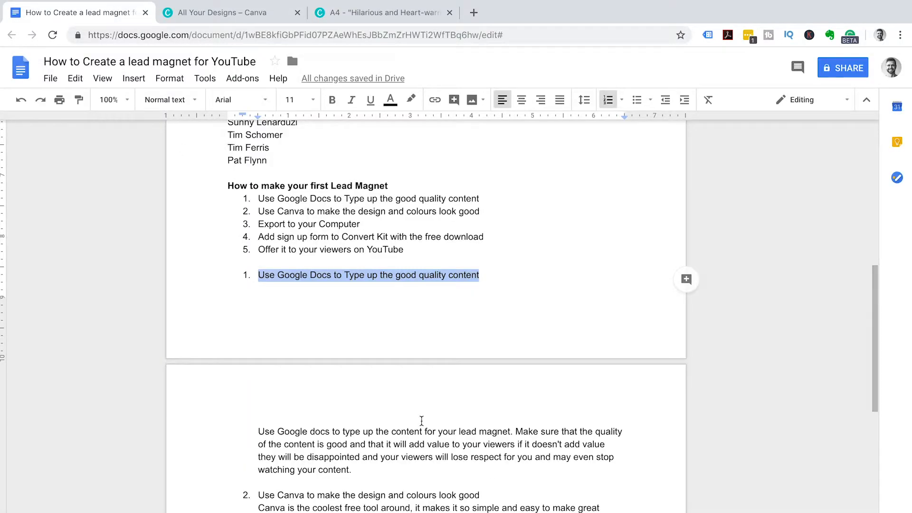
{"action": "left_click", "coordinate": [446, 466]}
{"action": "double_click", "coordinate": [262, 495]}
{"action": "left_click_drag", "start_coordinate": [297, 496], "coordinate": [486, 498]}
{"action": "key", "text": "super+c"}
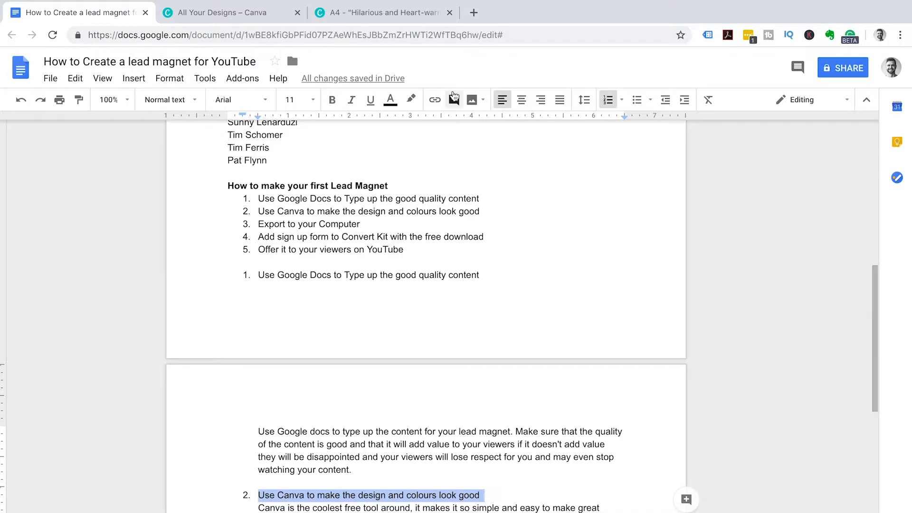
{"action": "left_click", "coordinate": [380, 12]}
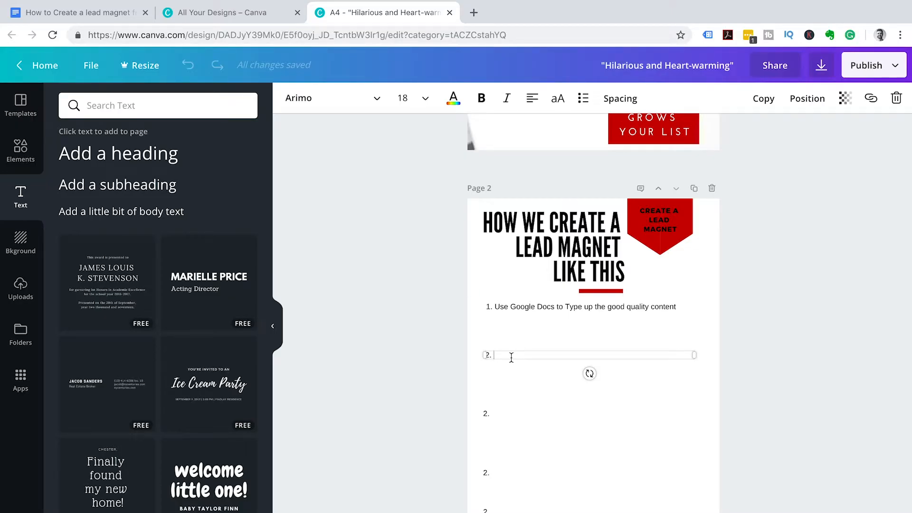
- Paste 'Use Canva to make the design and colours look good' as step 2, then add an empty box under step 1
{"action": "key", "text": "super+v"}
{"action": "left_click", "coordinate": [574, 306]}
{"action": "left_click", "coordinate": [763, 98]}
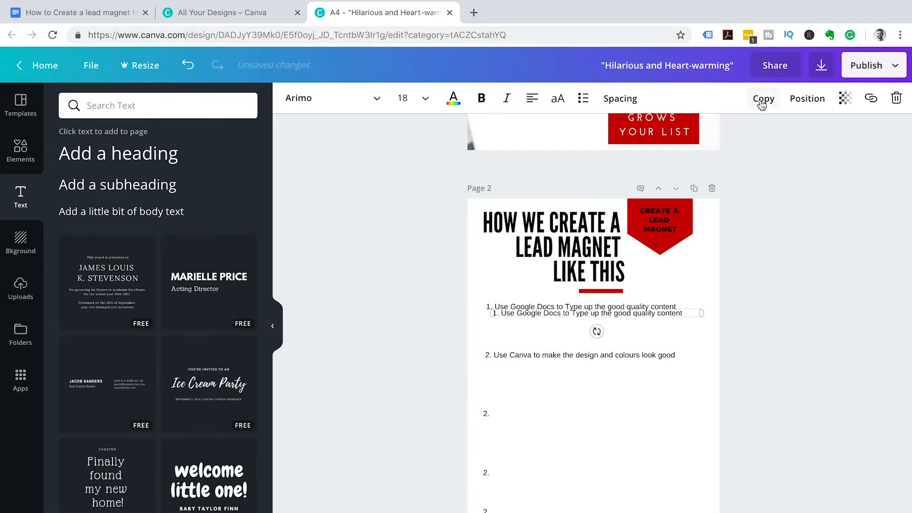
{"action": "left_click_drag", "start_coordinate": [667, 317], "coordinate": [659, 319]}
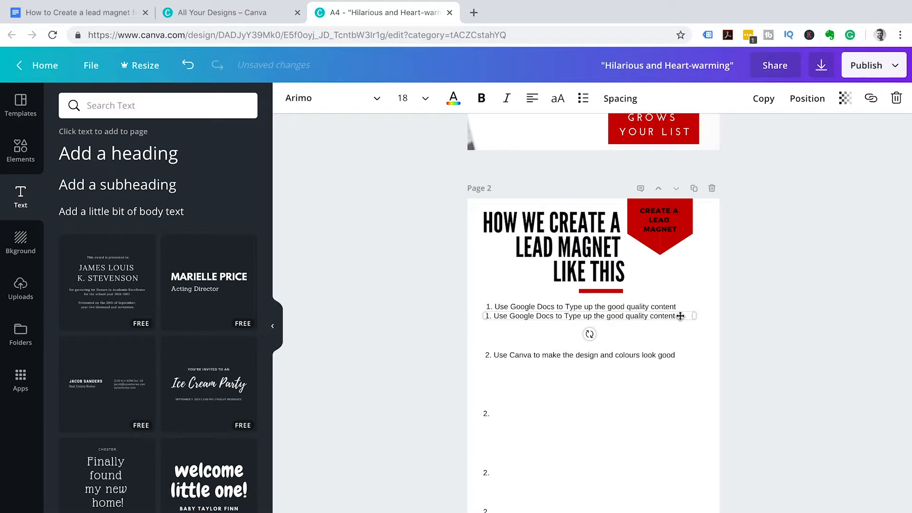
{"action": "left_click_drag", "start_coordinate": [676, 316], "coordinate": [483, 315]}
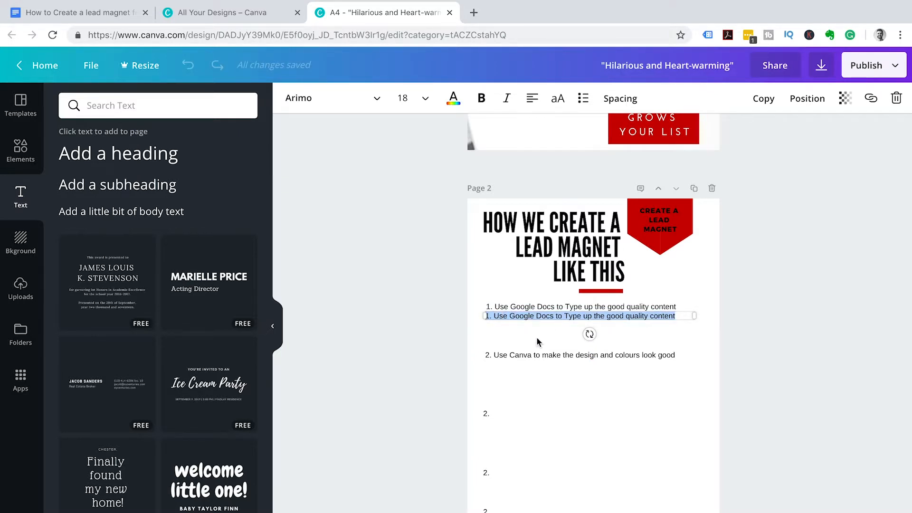
{"action": "key", "text": "BackSpace"}
- Paste step 1's description paragraph from Google Docs into the empty box beneath it
{"action": "left_click", "coordinate": [194, 18]}
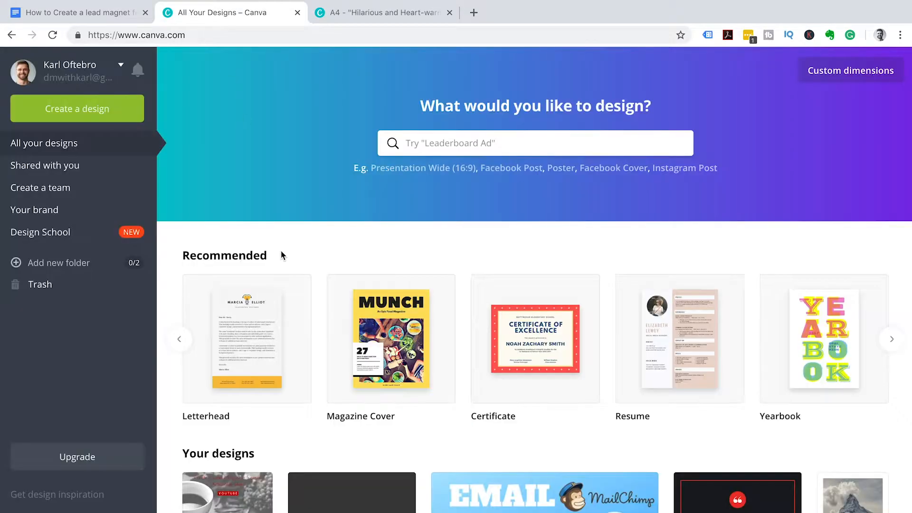
{"action": "left_click", "coordinate": [95, 14]}
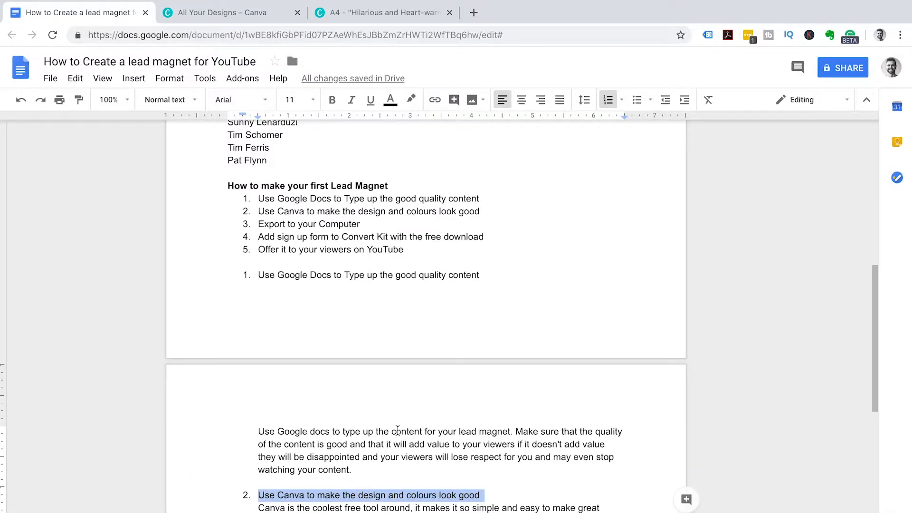
{"action": "left_click_drag", "start_coordinate": [353, 470], "coordinate": [256, 433]}
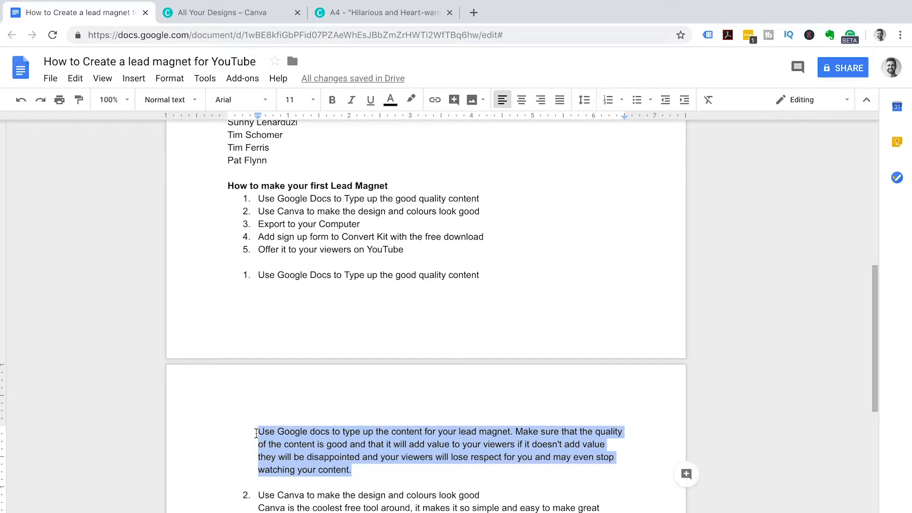
{"action": "left_click", "coordinate": [375, 13]}
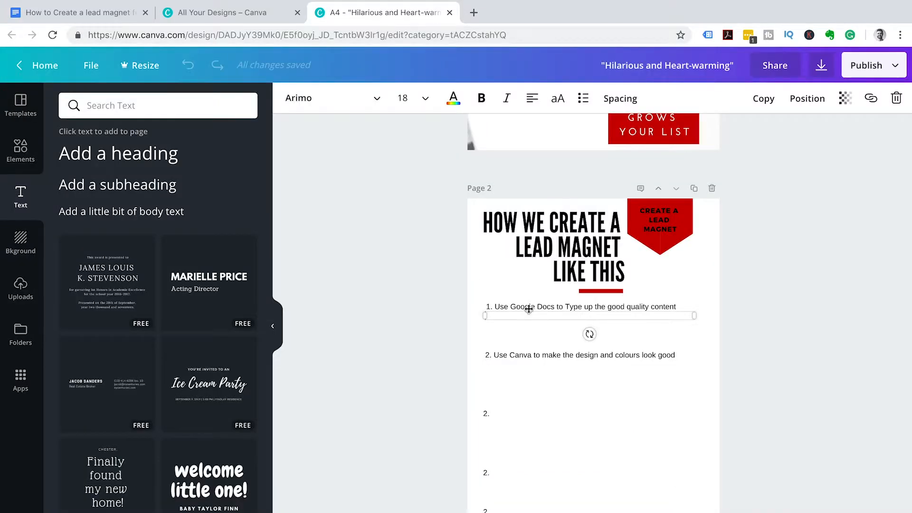
{"action": "key", "text": "super+v"}
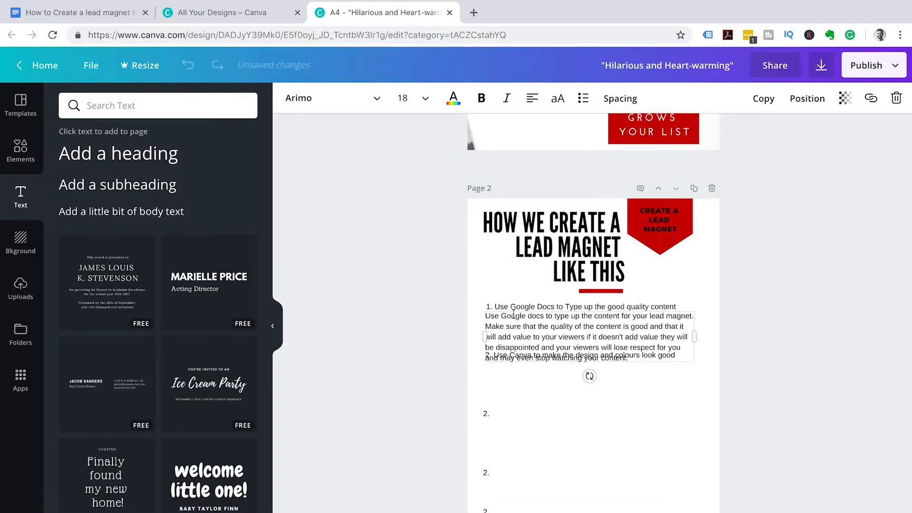
- Indent the description by narrowing its box and set its text size to 14
{"action": "left_click_drag", "start_coordinate": [482, 335], "coordinate": [492, 337]}
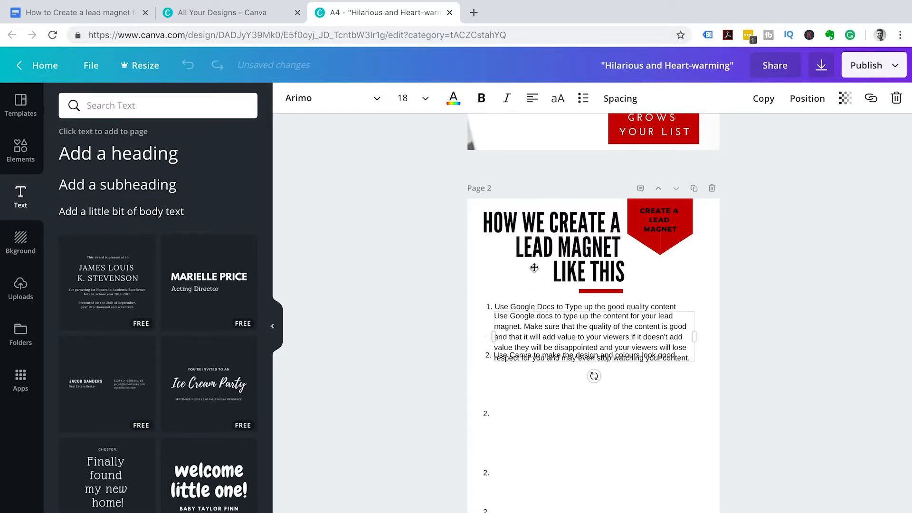
{"action": "left_click", "coordinate": [424, 97]}
{"action": "left_click", "coordinate": [422, 196]}
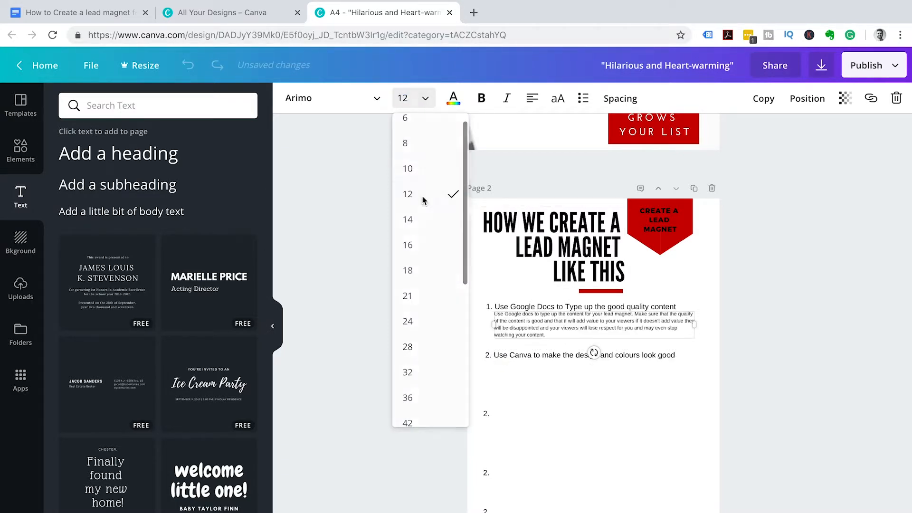
{"action": "left_click", "coordinate": [425, 98]}
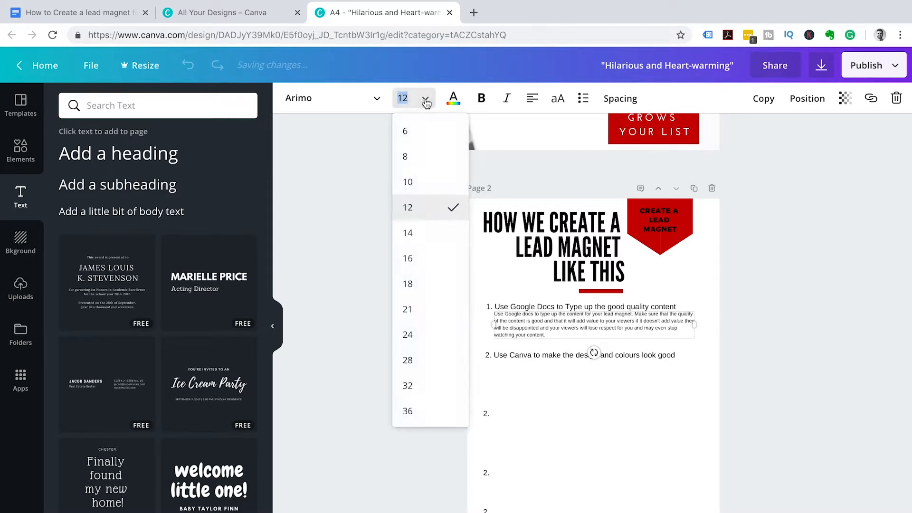
{"action": "left_click", "coordinate": [422, 231]}
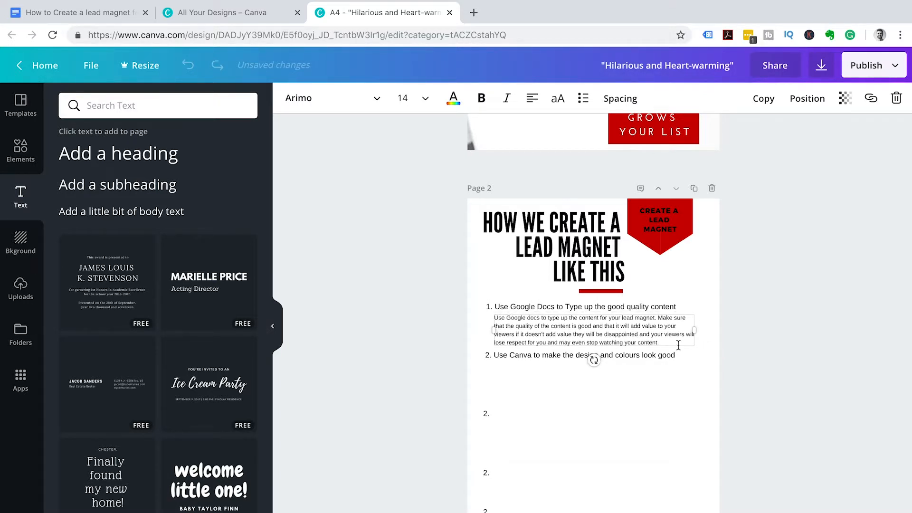
- Nudge the step 2 line down slightly below the new description
{"action": "left_click", "coordinate": [544, 358]}
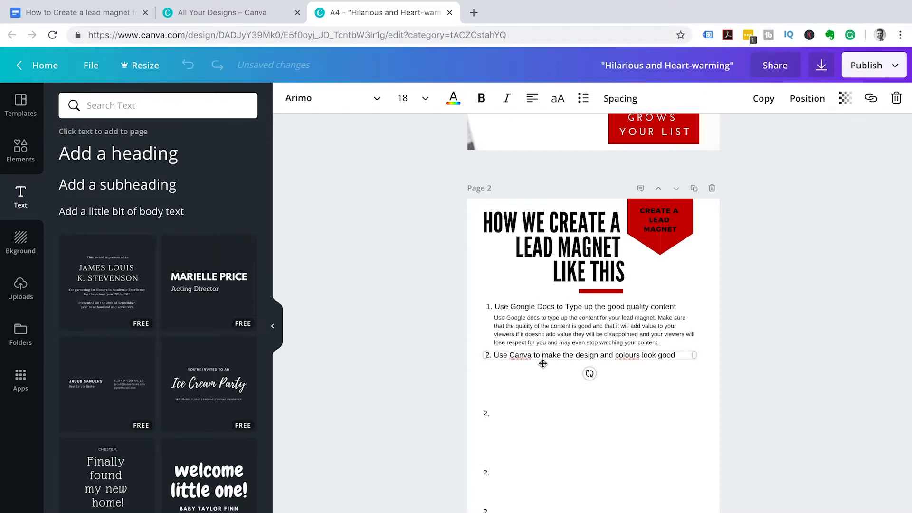
{"action": "key", "text": "Down"}
{"action": "key", "text": "Down"}
{"action": "key", "text": "Down"}
{"action": "key", "text": "Down"}
{"action": "key", "text": "Down"}
{"action": "key", "text": "Down"}
{"action": "key", "text": "Down"}
{"action": "key", "text": "Down"}
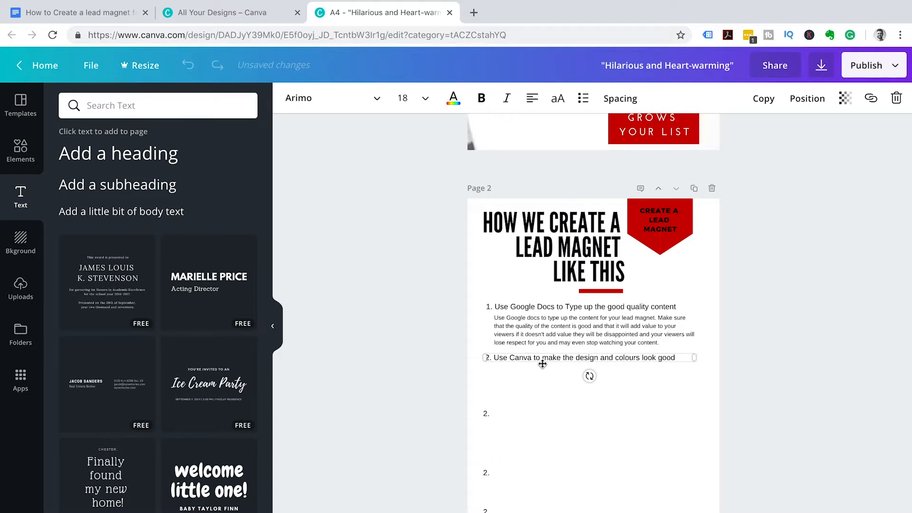
{"action": "left_click", "coordinate": [511, 375]}
{"action": "double_click", "coordinate": [546, 334]}
- Copy the description box to below step 2 and clear its text
{"action": "left_click", "coordinate": [761, 109]}
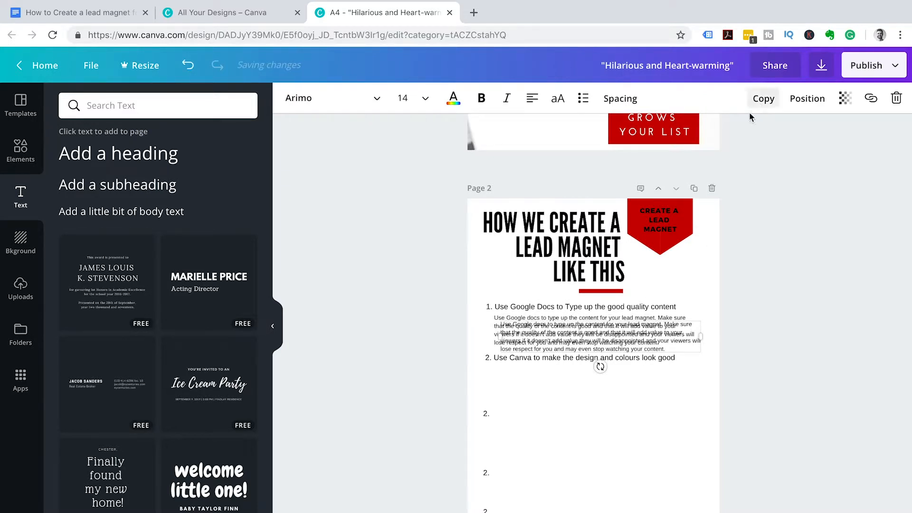
{"action": "left_click_drag", "start_coordinate": [554, 350], "coordinate": [545, 394]}
{"action": "left_click", "coordinate": [667, 389]}
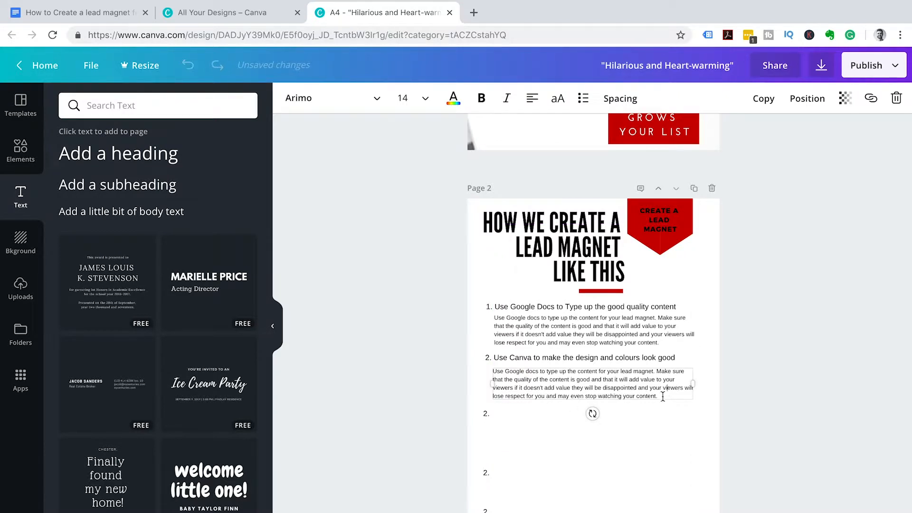
{"action": "left_click_drag", "start_coordinate": [663, 394], "coordinate": [495, 370]}
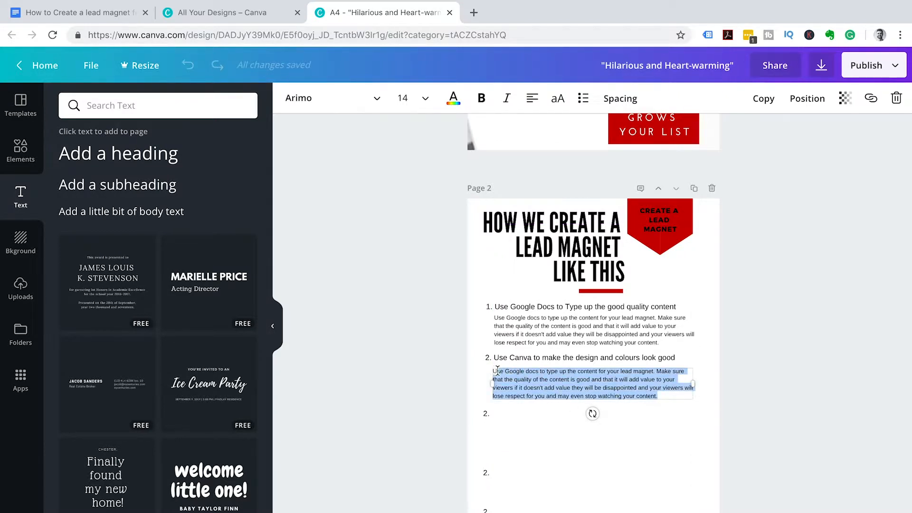
{"action": "key", "text": "BackSpace"}
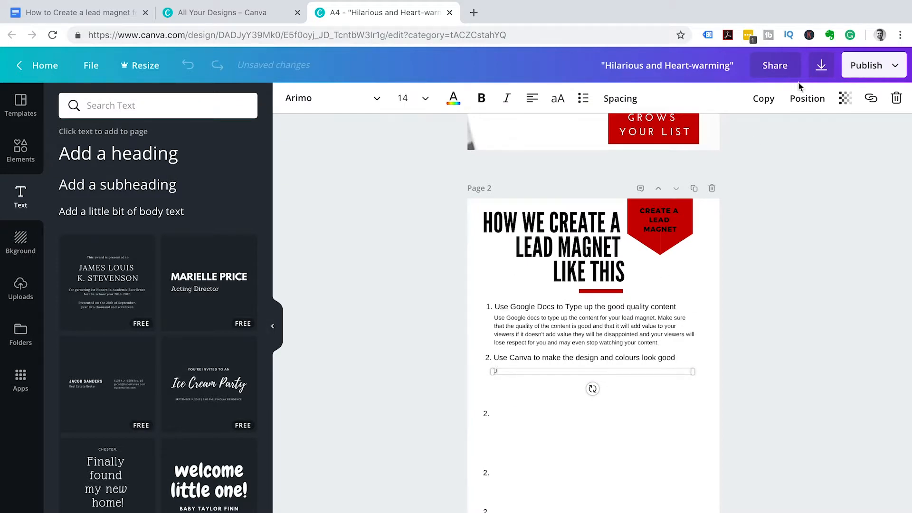
- Make two more empty description boxes and place them by the lower numbered items
{"action": "left_click", "coordinate": [763, 99]}
{"action": "left_click", "coordinate": [763, 100]}
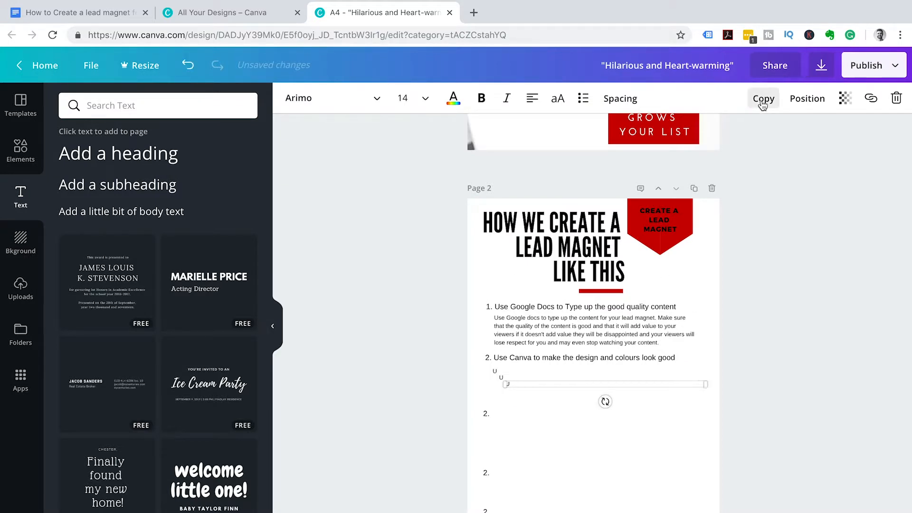
{"action": "left_click_drag", "start_coordinate": [528, 386], "coordinate": [508, 487]}
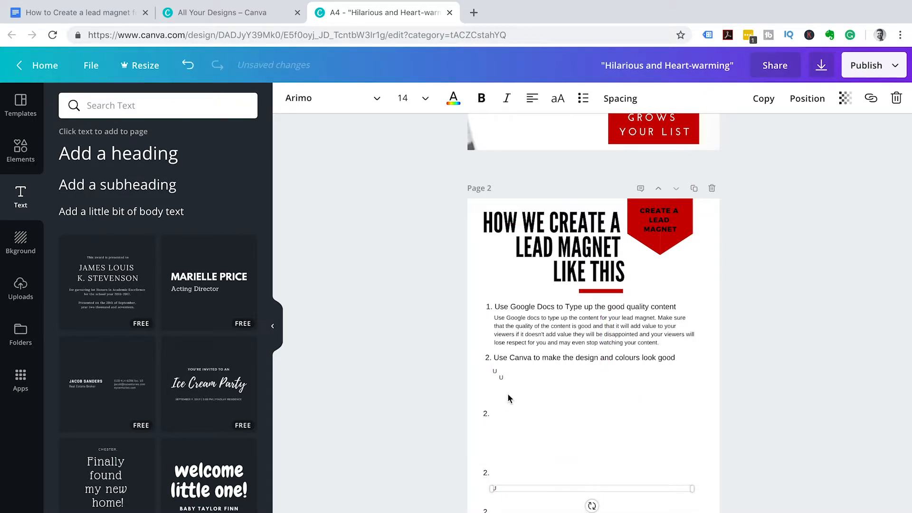
{"action": "left_click_drag", "start_coordinate": [509, 379], "coordinate": [499, 441]}
{"action": "left_click", "coordinate": [506, 373]}
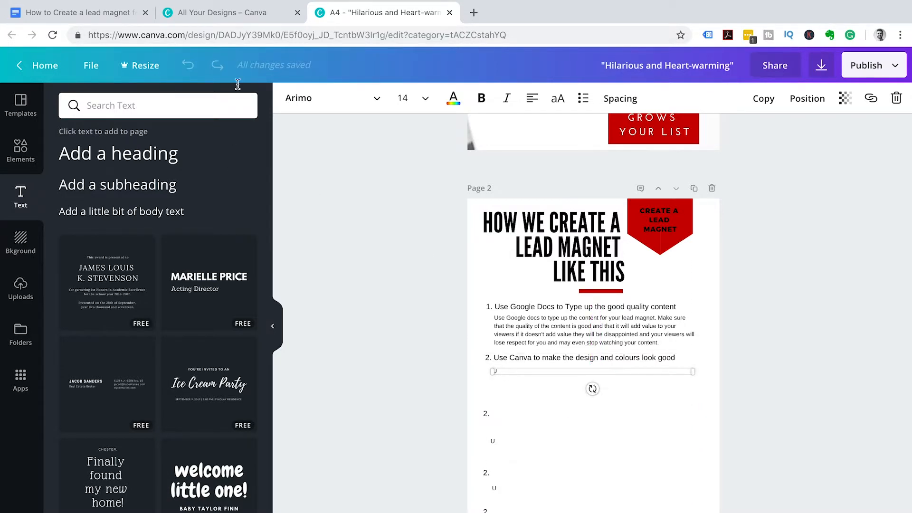
- Paste step 2's description, 'Canva is the coolest free tool around…', into its empty box
{"action": "left_click", "coordinate": [118, 17]}
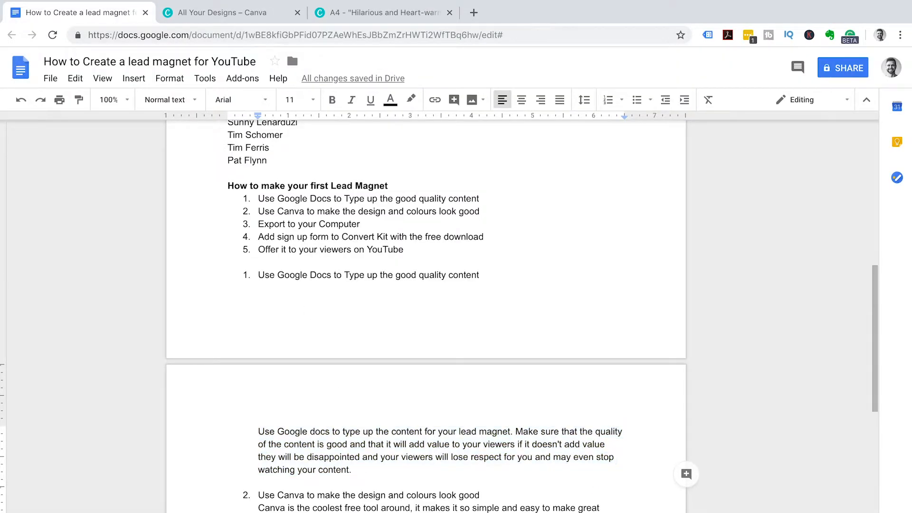
{"action": "scroll", "coordinate": [285, 452], "scroll_direction": "down", "scroll_amount": 2}
{"action": "left_click_drag", "start_coordinate": [287, 452], "coordinate": [258, 413]}
{"action": "key", "text": "ctrl+c"}
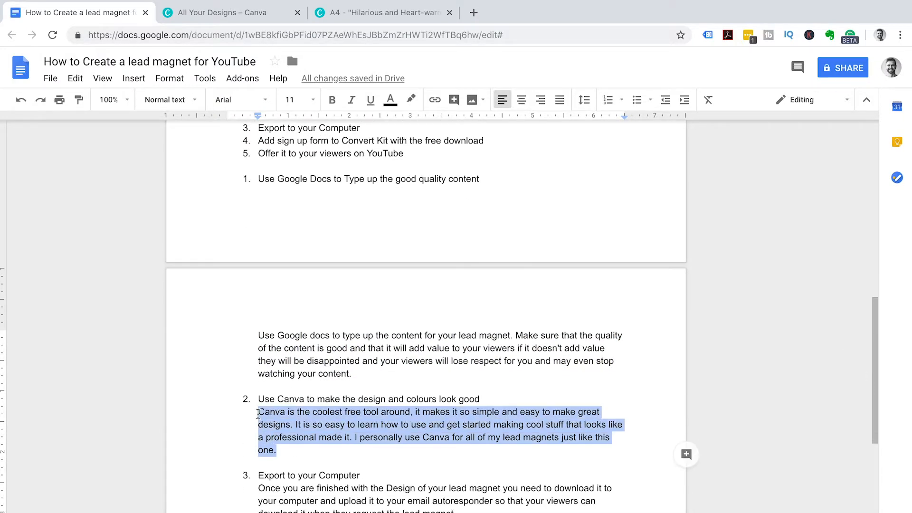
{"action": "left_click", "coordinate": [385, 12]}
{"action": "key", "text": "BackSpace"}
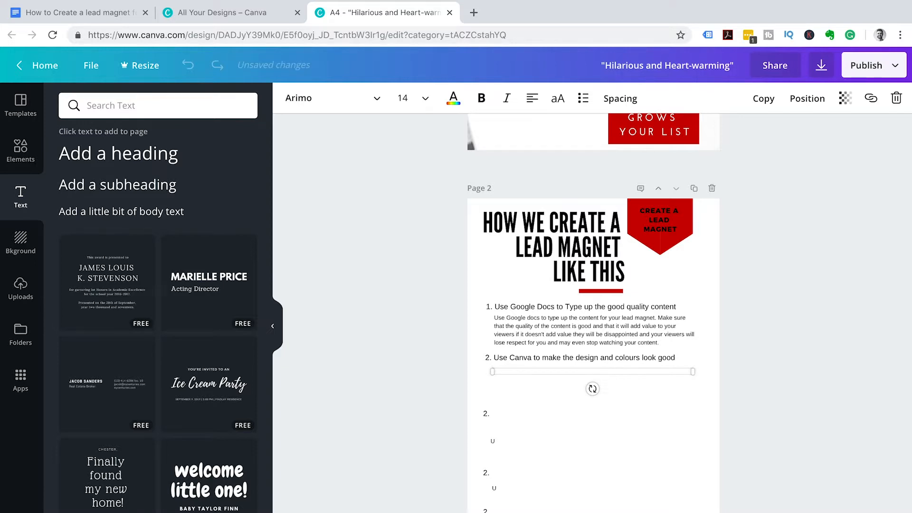
{"action": "key", "text": "ctrl+v"}
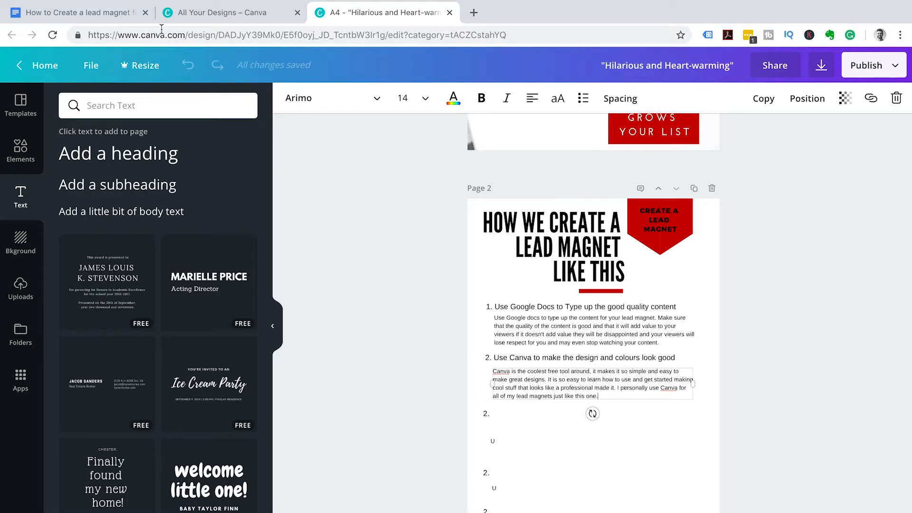
- Copy the step 3 heading 'Export to your Computer' from the Google Docs outline
{"action": "left_click", "coordinate": [116, 13]}
{"action": "left_click", "coordinate": [320, 466]}
{"action": "left_click", "coordinate": [362, 474]}
{"action": "left_click_drag", "start_coordinate": [362, 474], "coordinate": [257, 475]}
{"action": "key", "text": "super+c"}
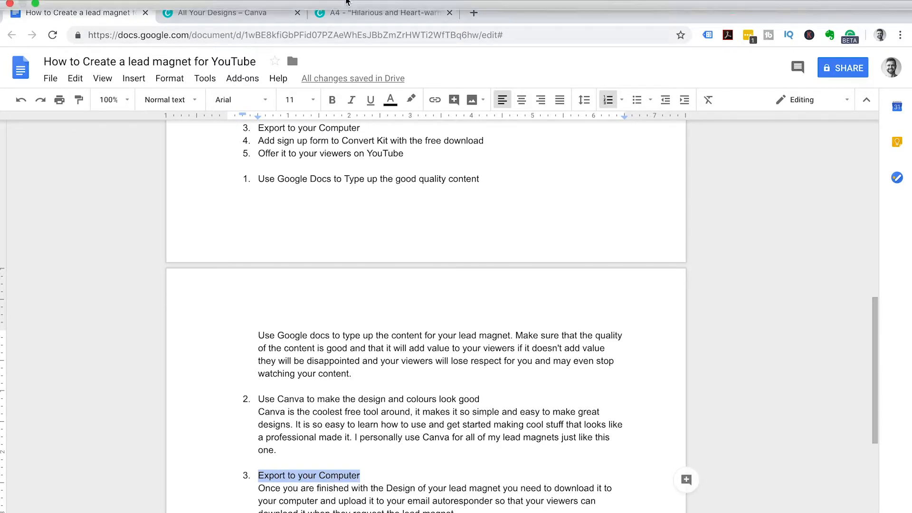
{"action": "left_click", "coordinate": [385, 13]}
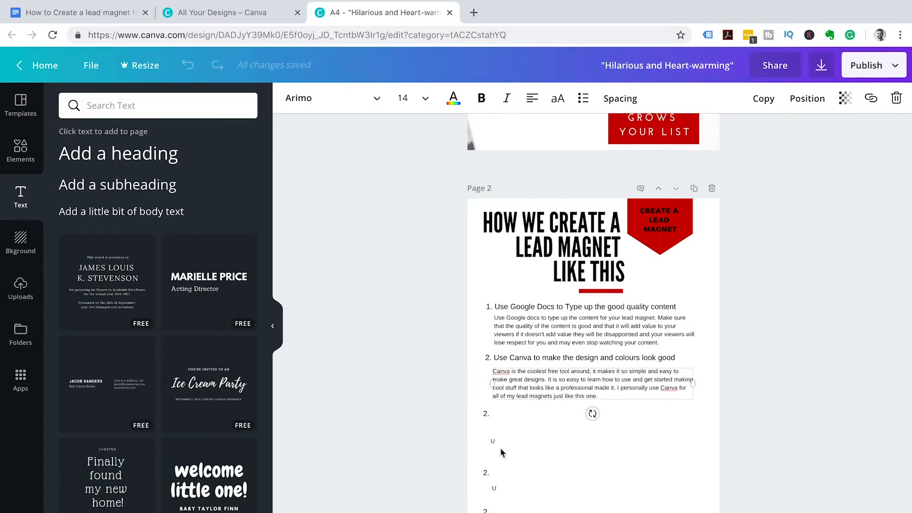
- Fill the empty numbered line below step 2 with 'Export to your Computer'
{"action": "double_click", "coordinate": [502, 413]}
{"action": "key", "text": "BackSpace"}
{"action": "key", "text": "BackSpace"}
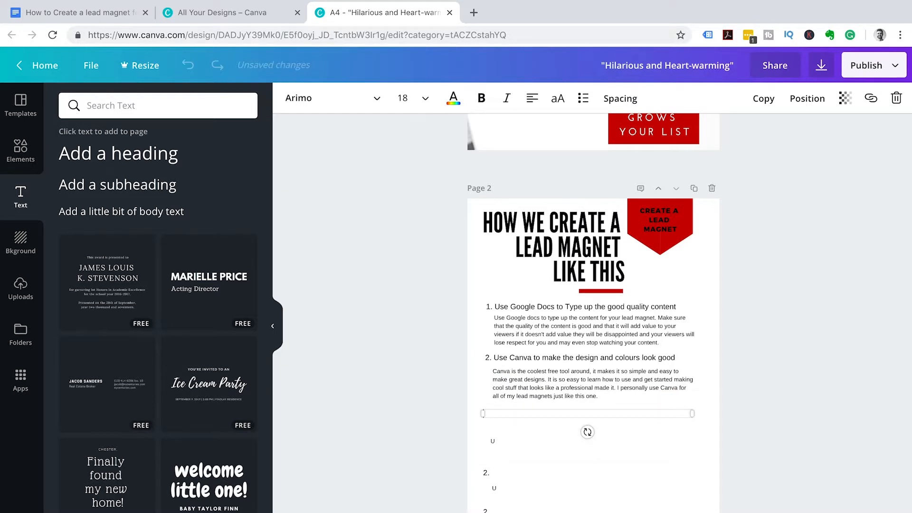
{"action": "key", "text": "super+v"}
- Paste step 3's description from Google Docs and align it under its heading
{"action": "left_click", "coordinate": [108, 13]}
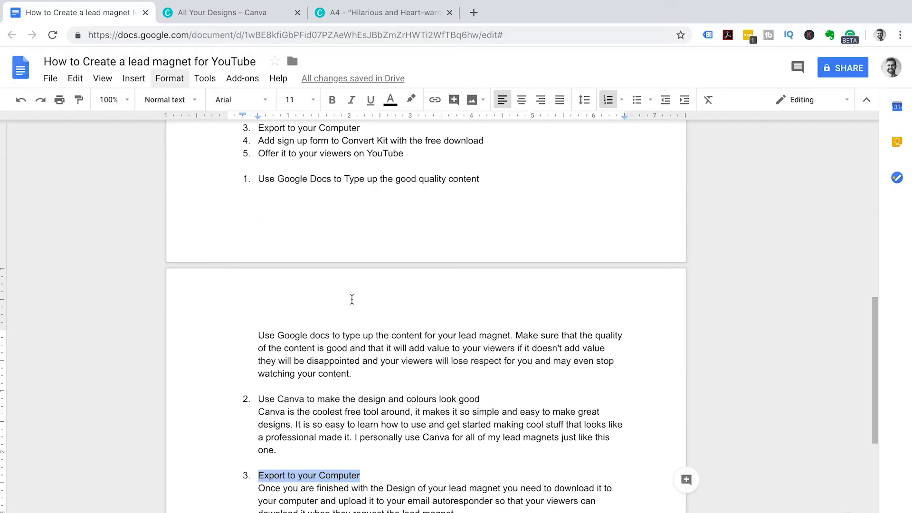
{"action": "scroll", "coordinate": [387, 464], "scroll_direction": "down", "scroll_amount": 2}
{"action": "left_click_drag", "start_coordinate": [459, 413], "coordinate": [264, 387]}
{"action": "key", "text": "ctrl+c"}
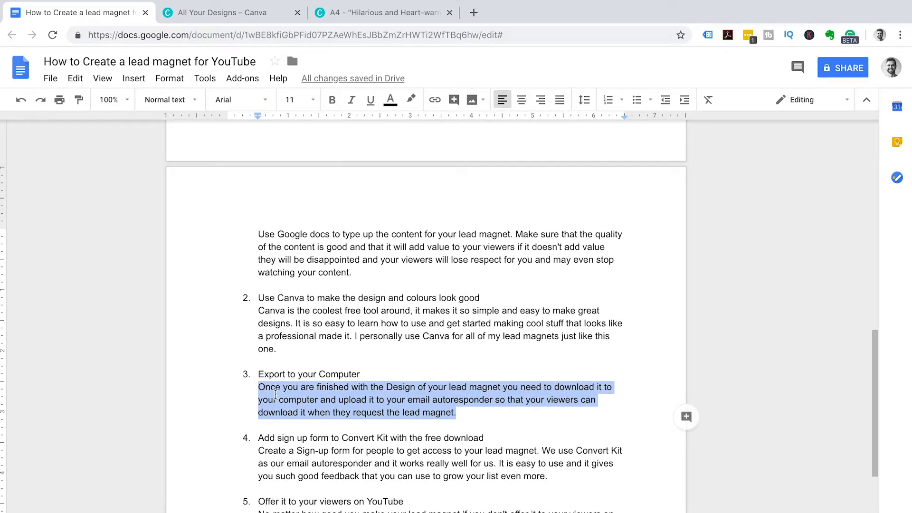
{"action": "left_click", "coordinate": [333, 4]}
{"action": "left_click", "coordinate": [507, 441]}
{"action": "key", "text": "ctrl+v"}
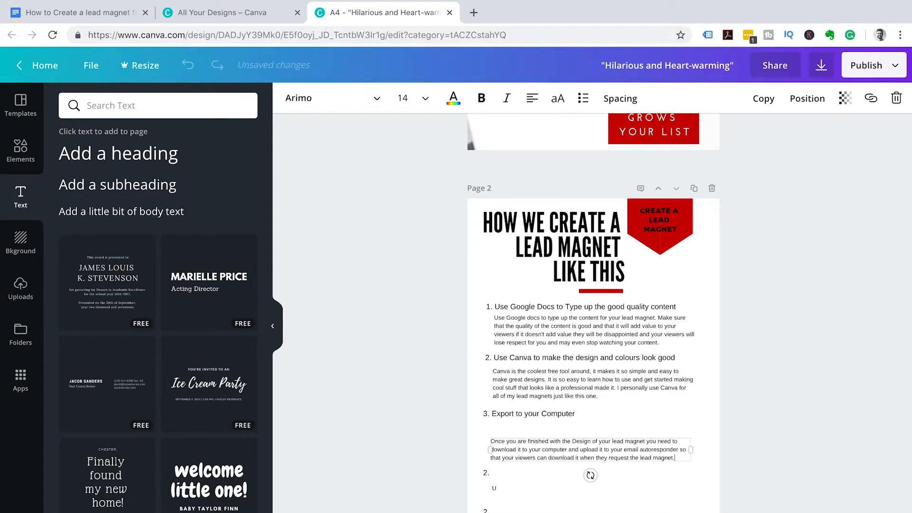
{"action": "left_click_drag", "start_coordinate": [507, 437], "coordinate": [507, 422]}
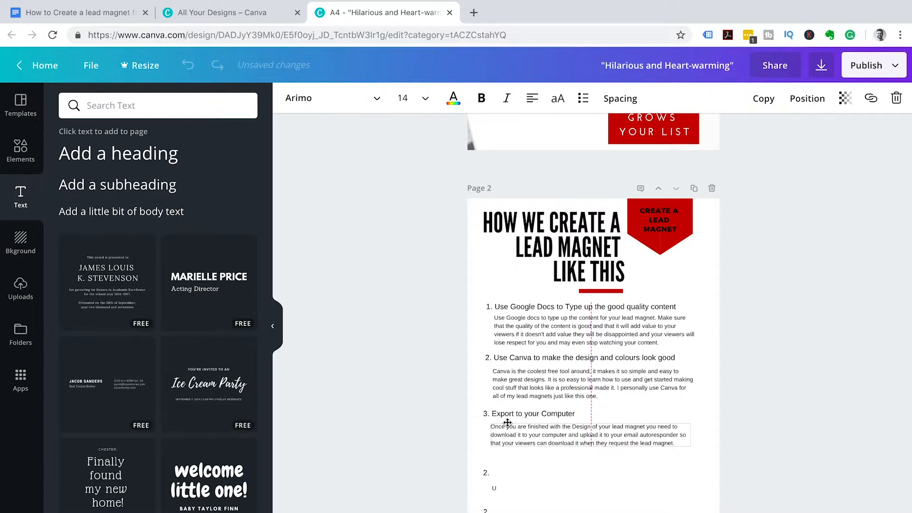
{"action": "left_click_drag", "start_coordinate": [507, 422], "coordinate": [507, 422]}
- Move the next numbered line up under step 3 and remove its period
{"action": "left_click", "coordinate": [495, 472]}
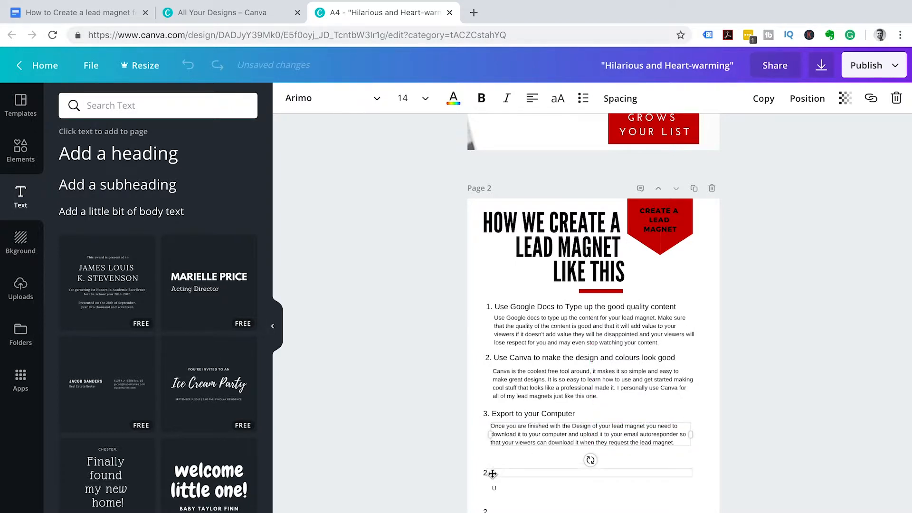
{"action": "left_click_drag", "start_coordinate": [502, 458], "coordinate": [500, 459]}
{"action": "left_click", "coordinate": [499, 459]}
{"action": "key", "text": "BackSpace"}
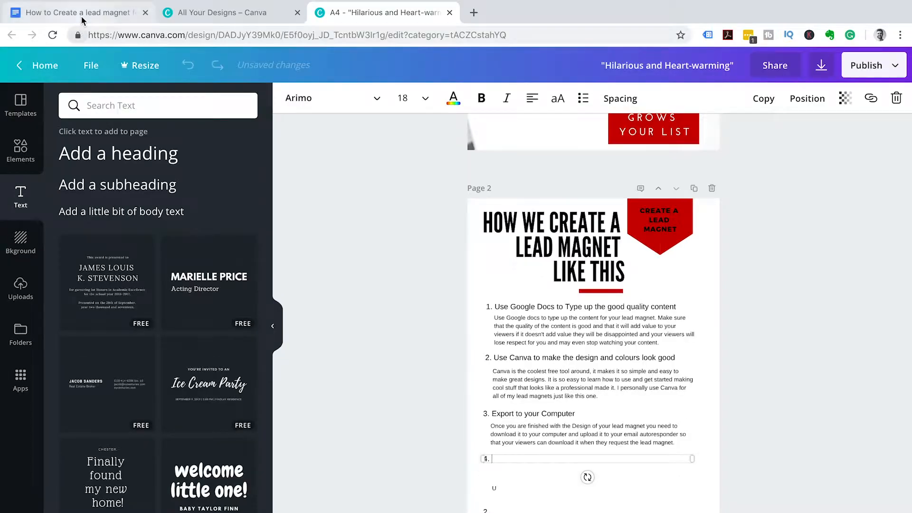
- Copy the step 4 heading line from the Google Docs outline
{"action": "left_click", "coordinate": [81, 16]}
{"action": "left_click_drag", "start_coordinate": [260, 451], "coordinate": [551, 476]}
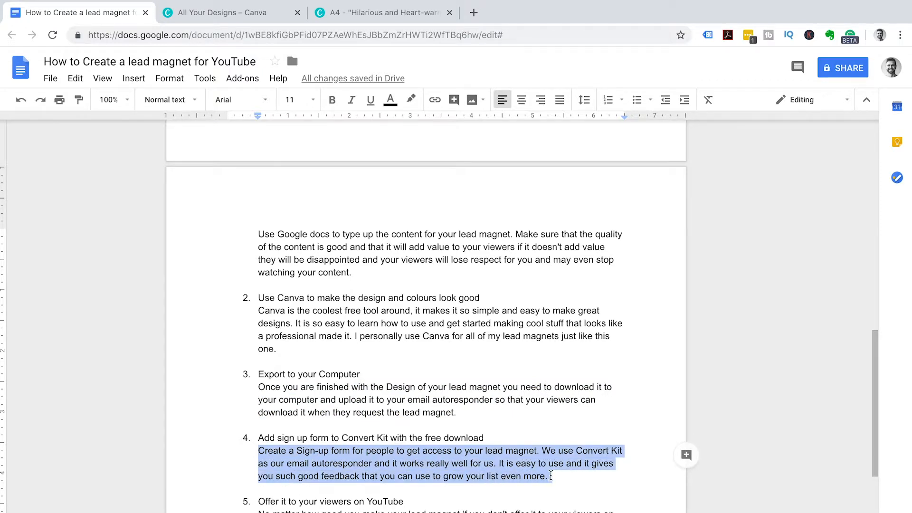
{"action": "left_click", "coordinate": [521, 464]}
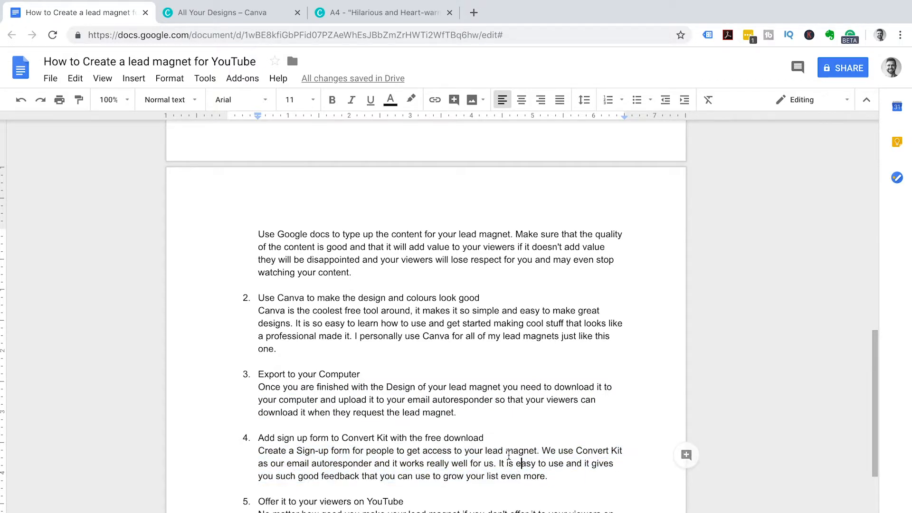
{"action": "left_click_drag", "start_coordinate": [483, 437], "coordinate": [259, 435]}
{"action": "key", "text": "super+c"}
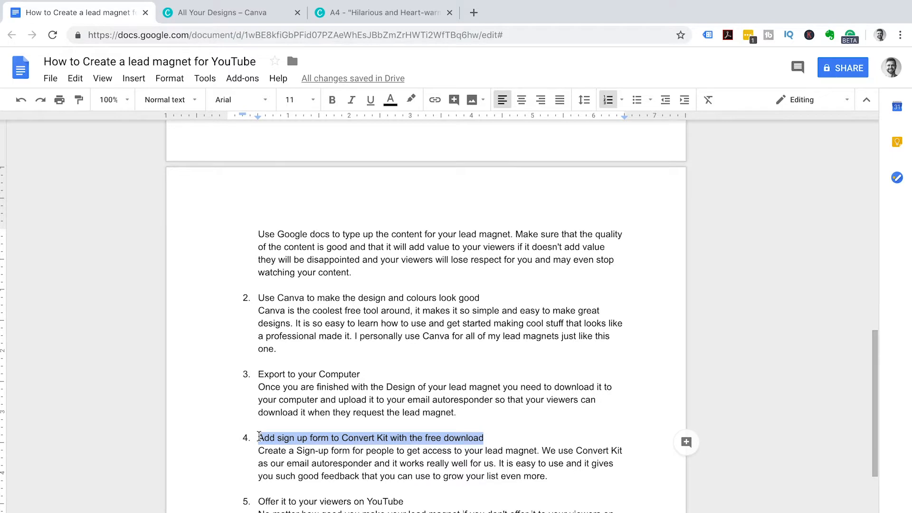
- Paste the Convert Kit sign-up form heading as step 4 and move the empty box under it
{"action": "left_click", "coordinate": [359, 14]}
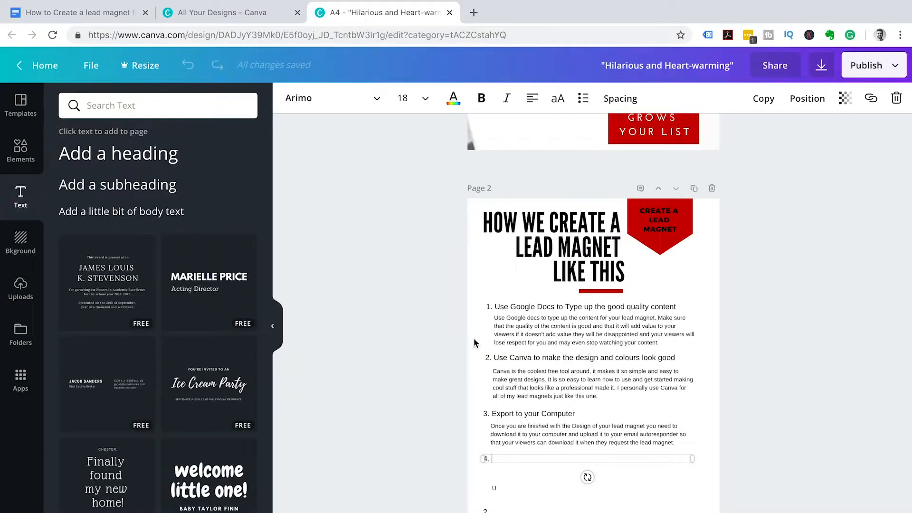
{"action": "key", "text": "super+v"}
{"action": "left_click", "coordinate": [508, 486]}
{"action": "left_click_drag", "start_coordinate": [508, 487], "coordinate": [508, 474]}
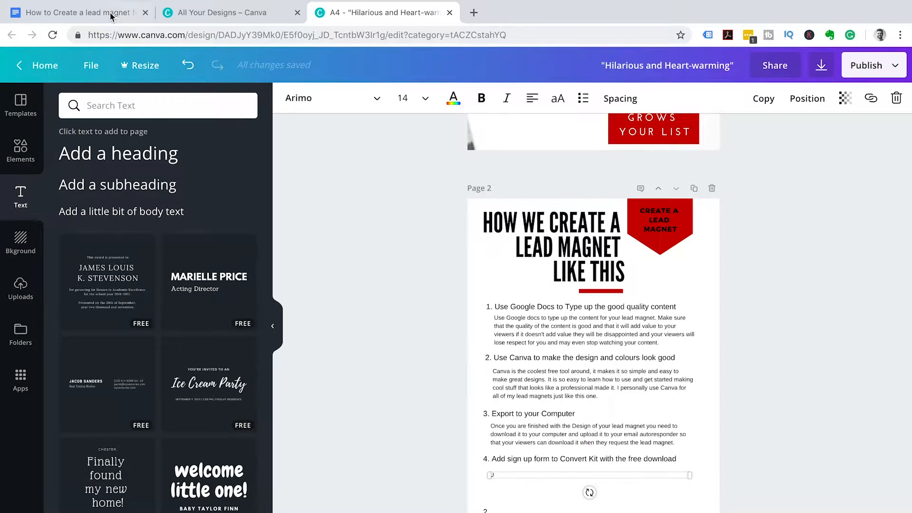
- Paste step 4's description paragraph from Google Docs beneath its heading
{"action": "left_click", "coordinate": [81, 12]}
{"action": "left_click", "coordinate": [420, 451]}
{"action": "left_click_drag", "start_coordinate": [546, 474], "coordinate": [260, 451]}
{"action": "key", "text": "super+c"}
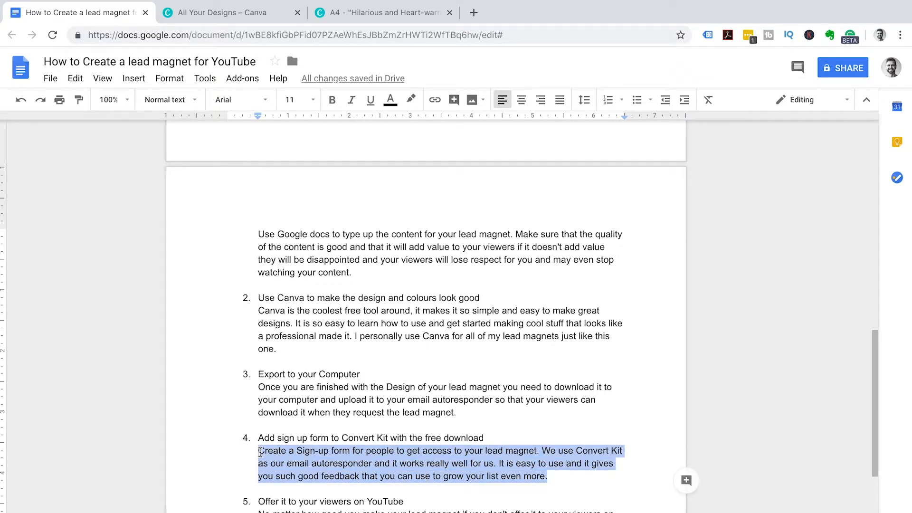
{"action": "left_click", "coordinate": [362, 12]}
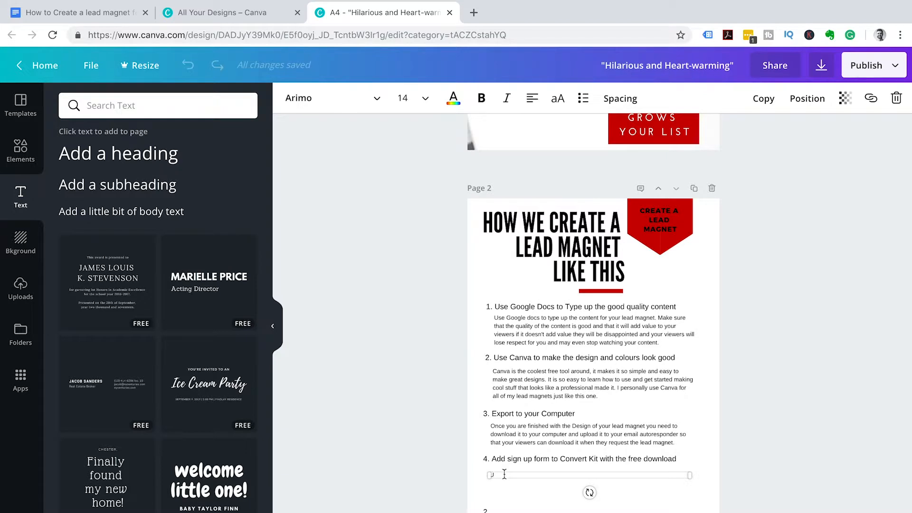
{"action": "key", "text": "super+v"}
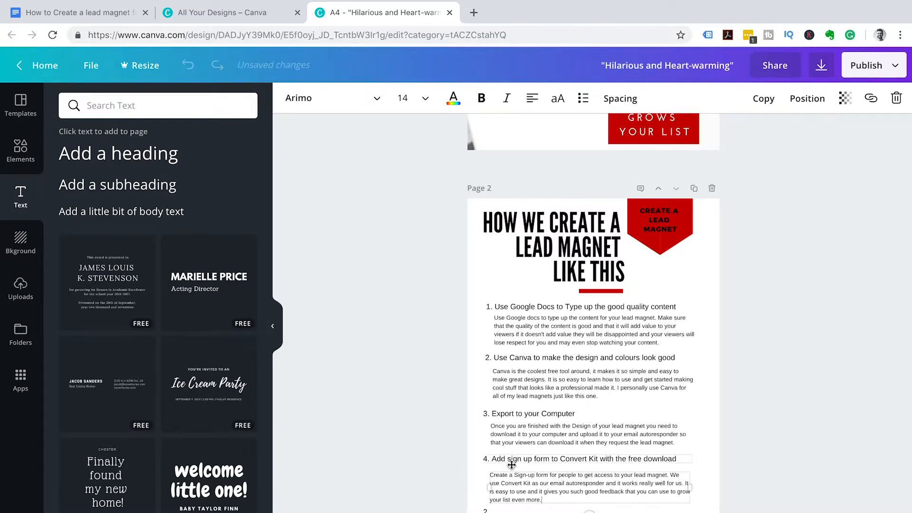
{"action": "left_click_drag", "start_coordinate": [516, 471], "coordinate": [516, 467]}
- Renumber the last line to 5 and give it the heading 'Offer it to your viewers on YouTube'
{"action": "left_click", "coordinate": [501, 509]}
{"action": "key", "text": "BackSpace"}
{"action": "type", "text": "5."}
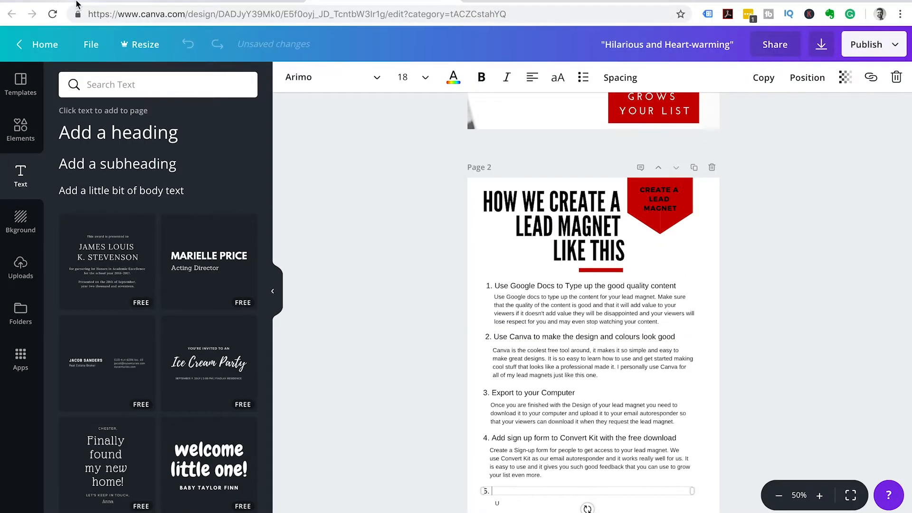
{"action": "left_click", "coordinate": [78, 4]}
{"action": "scroll", "coordinate": [379, 464], "scroll_direction": "down", "scroll_amount": 3}
{"action": "left_click_drag", "start_coordinate": [408, 331], "coordinate": [261, 328]}
{"action": "key", "text": "ctrl+c"}
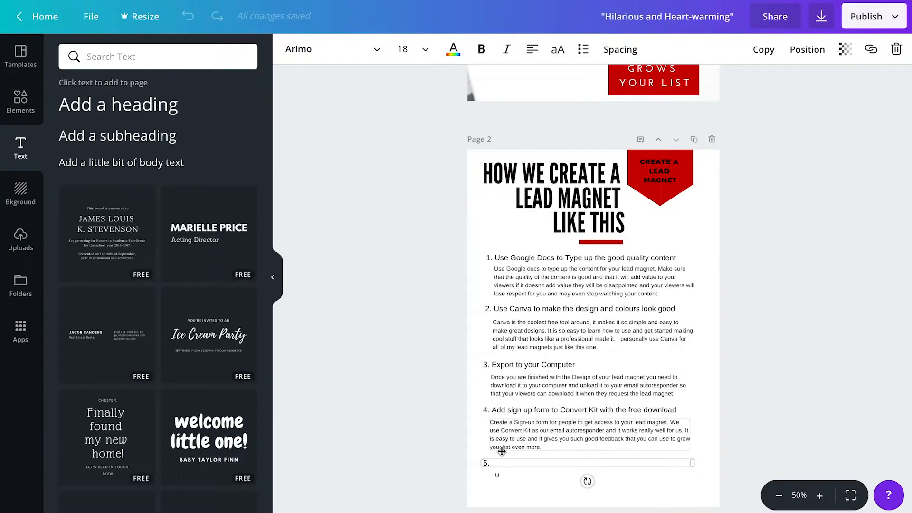
{"action": "left_click", "coordinate": [498, 464]}
{"action": "key", "text": "ctrl+v"}
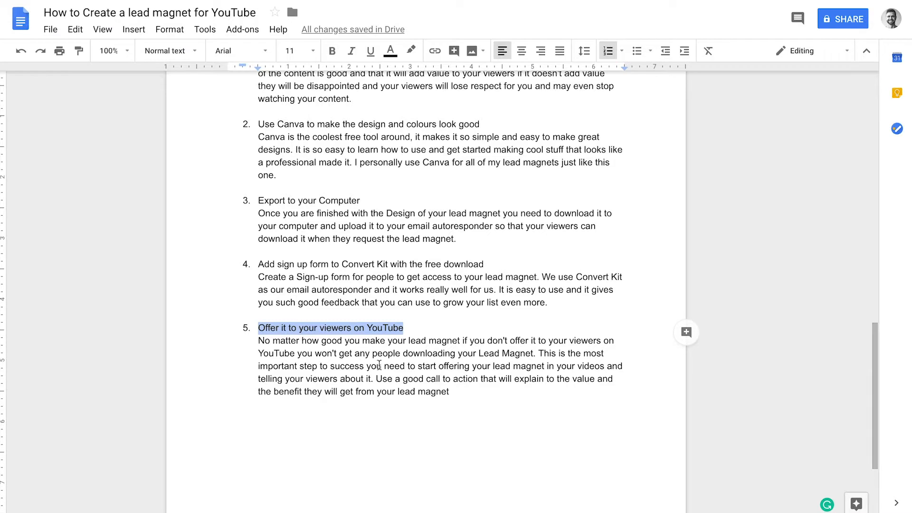
- Paste step 5's description paragraph into the empty box under it
{"action": "left_click_drag", "start_coordinate": [451, 392], "coordinate": [259, 341]}
{"action": "key", "text": "ctrl+c"}
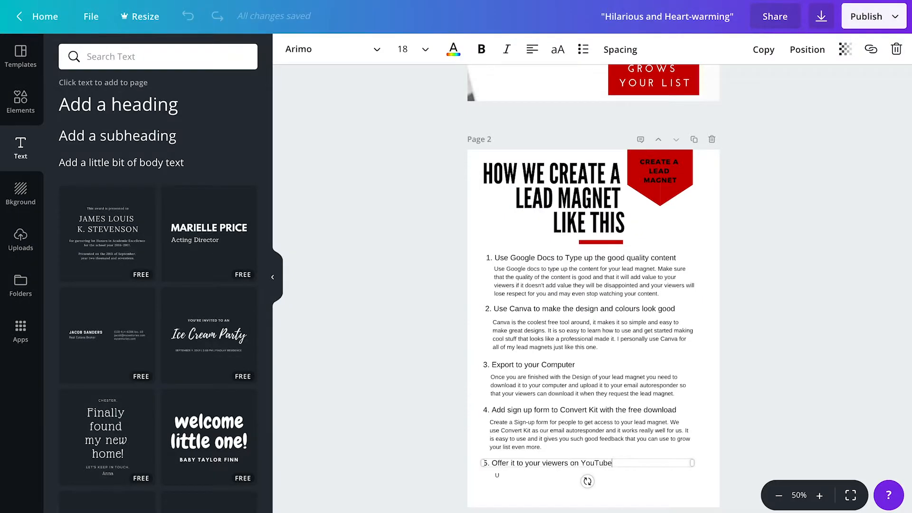
{"action": "left_click", "coordinate": [533, 475]}
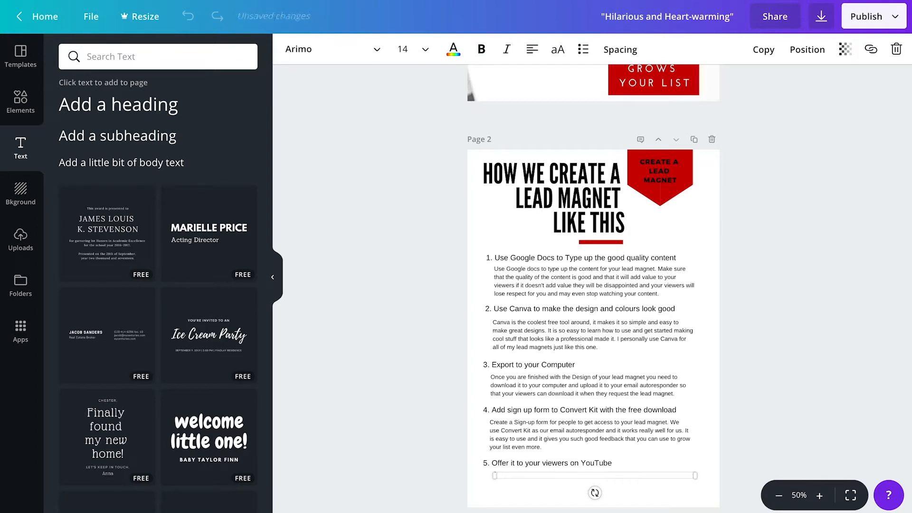
{"action": "key", "text": "ctrl+v"}
{"action": "scroll", "coordinate": [546, 428], "scroll_direction": "down", "scroll_amount": 2}
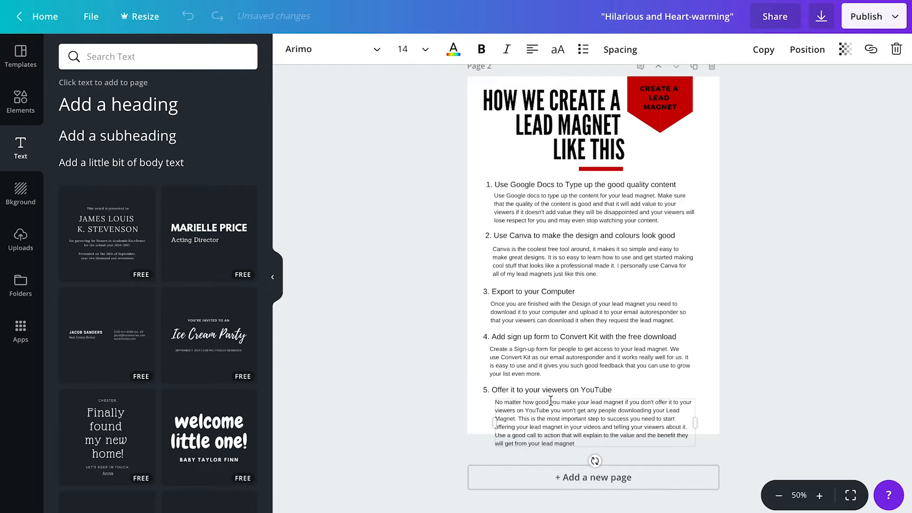
- Align the step 4 and 5 paragraphs and set the step 1 and 2 descriptions to size 12
{"action": "left_click_drag", "start_coordinate": [551, 398], "coordinate": [549, 397]}
{"action": "left_click_drag", "start_coordinate": [520, 351], "coordinate": [525, 350]}
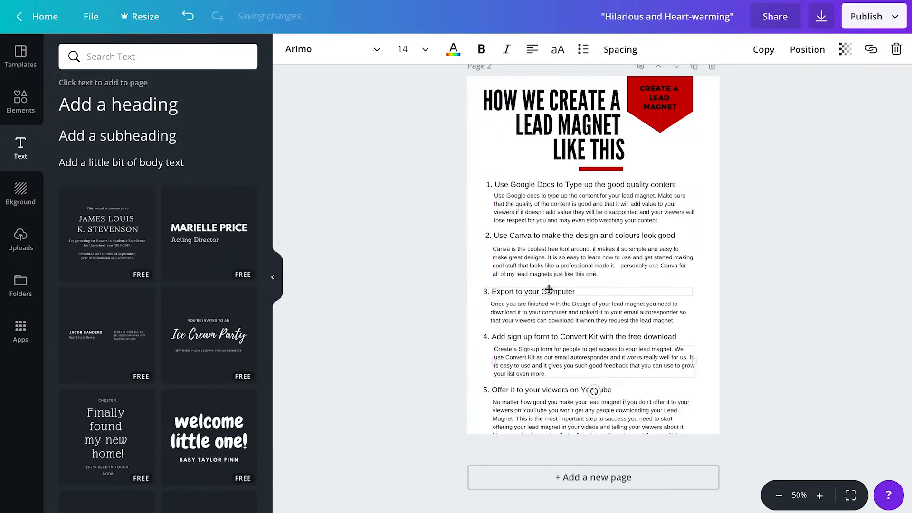
{"action": "left_click", "coordinate": [576, 209]}
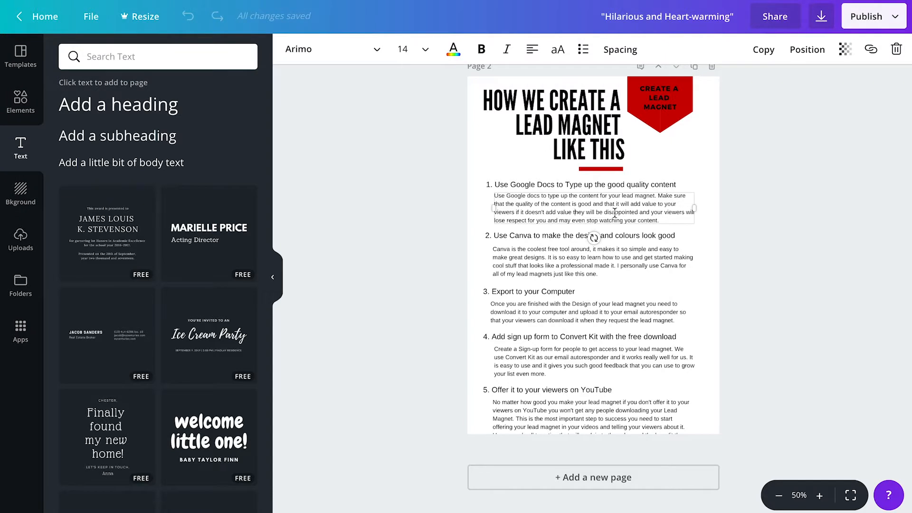
{"action": "left_click", "coordinate": [403, 49]}
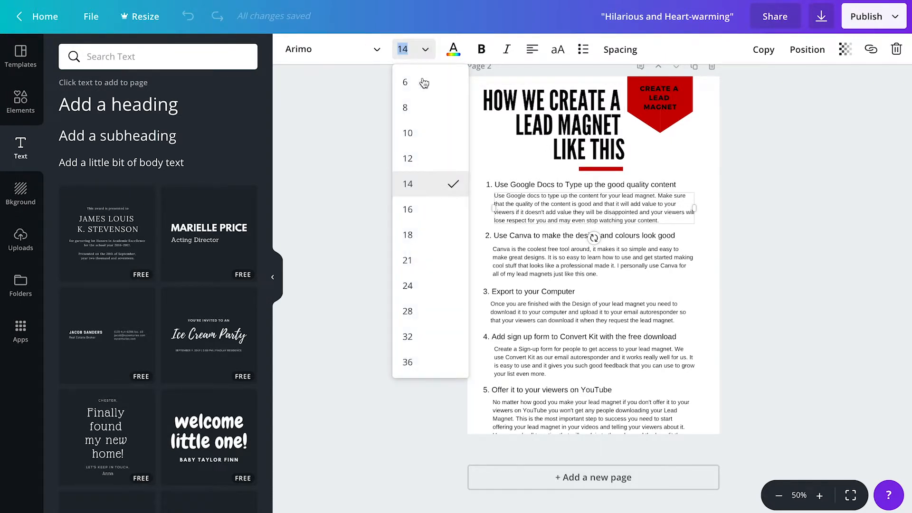
{"action": "left_click", "coordinate": [411, 158]}
{"action": "left_click", "coordinate": [528, 251]}
{"action": "left_click", "coordinate": [417, 50]}
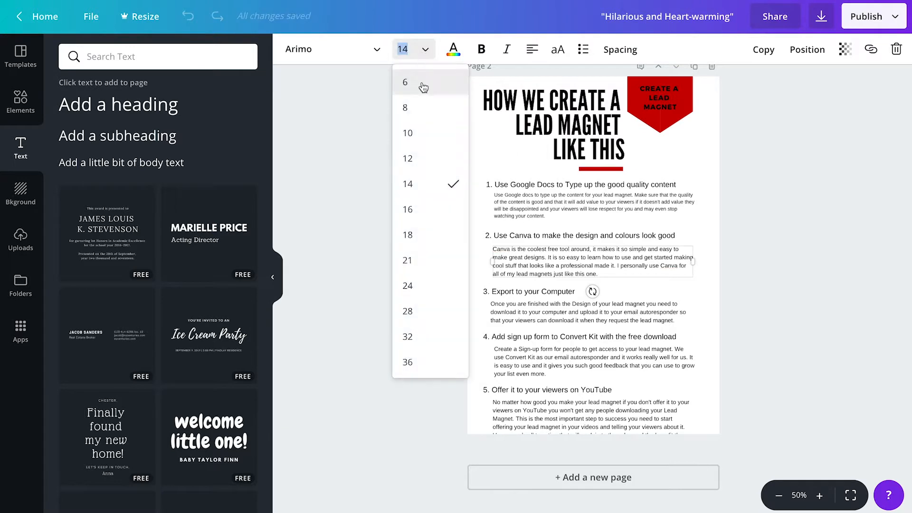
{"action": "left_click", "coordinate": [424, 160]}
- Set the step 3, 4 and 5 descriptions to size 12 as well
{"action": "left_click", "coordinate": [537, 314]}
{"action": "left_click", "coordinate": [409, 51]}
{"action": "left_click", "coordinate": [423, 158]}
{"action": "left_click", "coordinate": [521, 353]}
{"action": "left_click", "coordinate": [421, 50]}
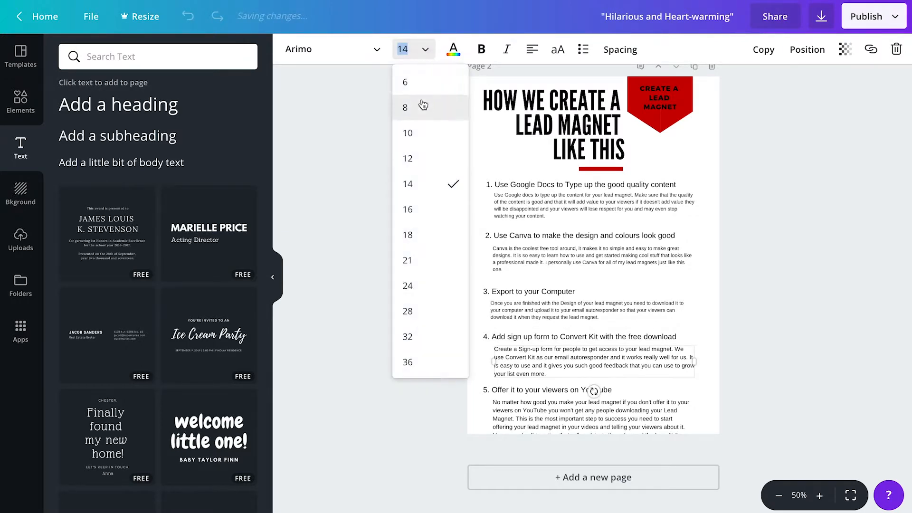
{"action": "left_click", "coordinate": [408, 158]}
{"action": "left_click", "coordinate": [530, 409]}
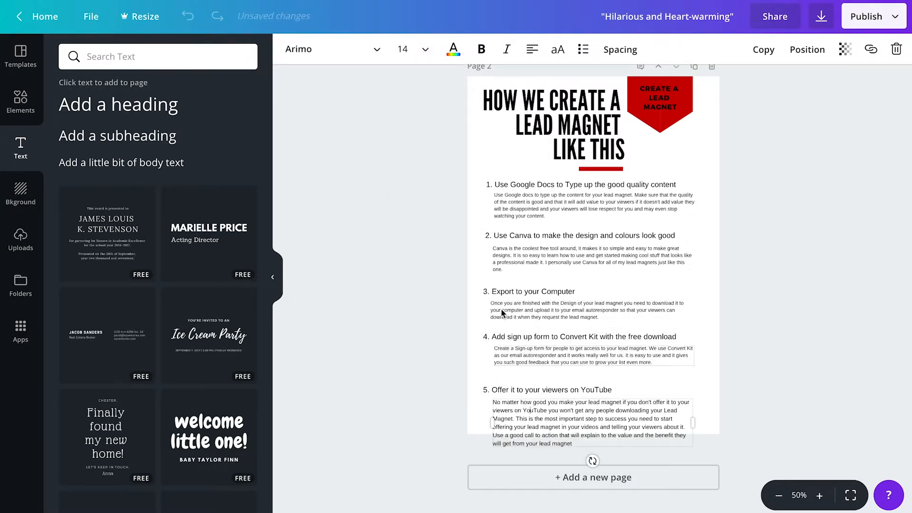
{"action": "left_click", "coordinate": [409, 50]}
{"action": "left_click", "coordinate": [407, 158]}
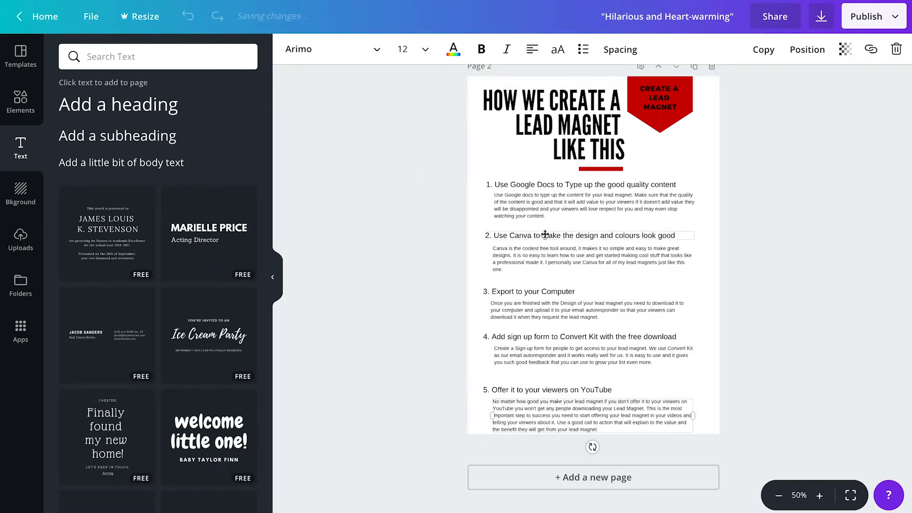
- Move the headings and descriptions of steps 2–5 up to tighten the spacing
{"action": "left_click_drag", "start_coordinate": [545, 236], "coordinate": [542, 239]}
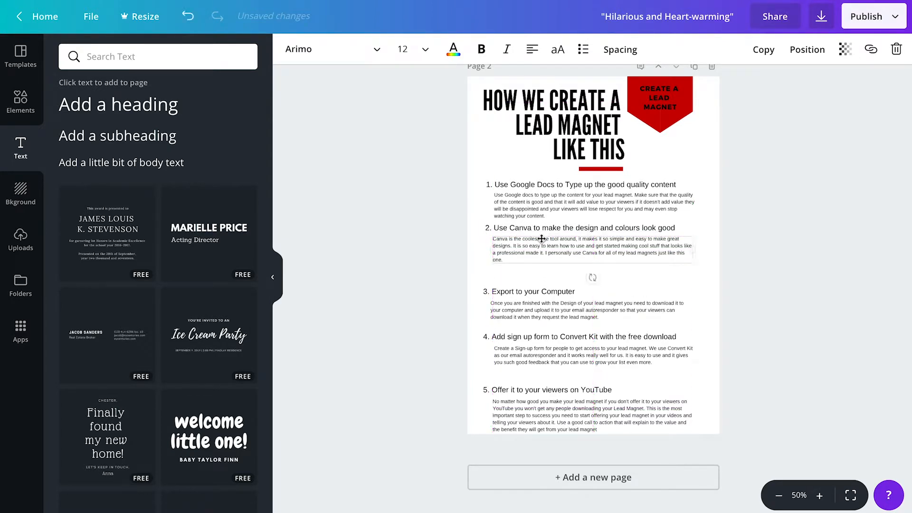
{"action": "mouse_move", "coordinate": [544, 292]}
{"action": "left_mouse_down"}
{"action": "mouse_move", "coordinate": [544, 277]}
{"action": "mouse_move", "coordinate": [541, 301]}
{"action": "mouse_move", "coordinate": [541, 290]}
{"action": "left_mouse_up"}
{"action": "left_click_drag", "start_coordinate": [537, 336], "coordinate": [537, 321]}
{"action": "left_click_drag", "start_coordinate": [540, 352], "coordinate": [539, 337]}
{"action": "left_click_drag", "start_coordinate": [541, 389], "coordinate": [543, 364]}
{"action": "left_click_drag", "start_coordinate": [542, 401], "coordinate": [542, 379]}
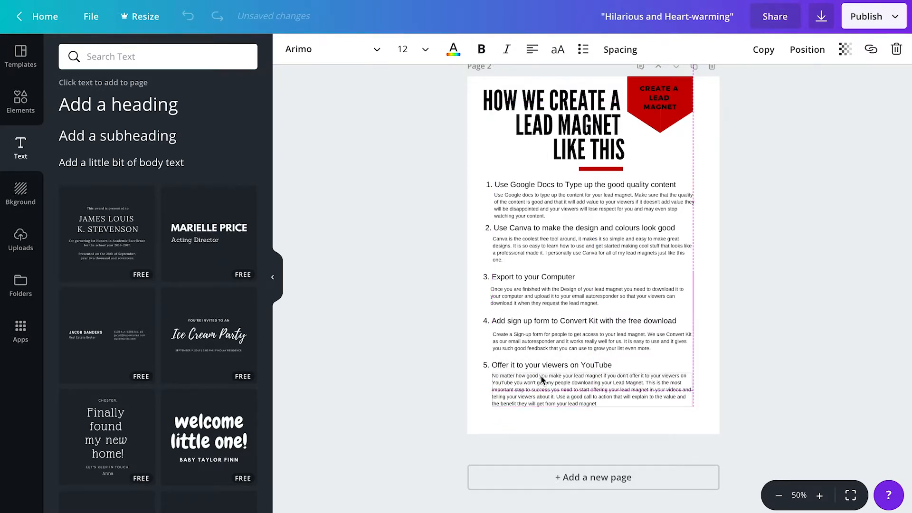
- Nudge the Convert Kit and Export descriptions up into alignment
{"action": "left_click", "coordinate": [580, 344]}
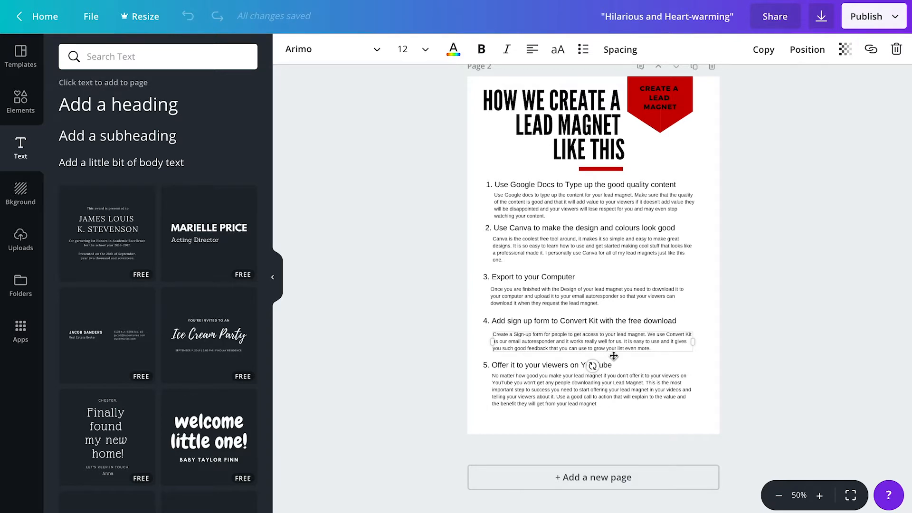
{"action": "key", "text": "Up"}
{"action": "key", "text": "Up"}
{"action": "key", "text": "Up"}
{"action": "key", "text": "Up"}
{"action": "key", "text": "Left"}
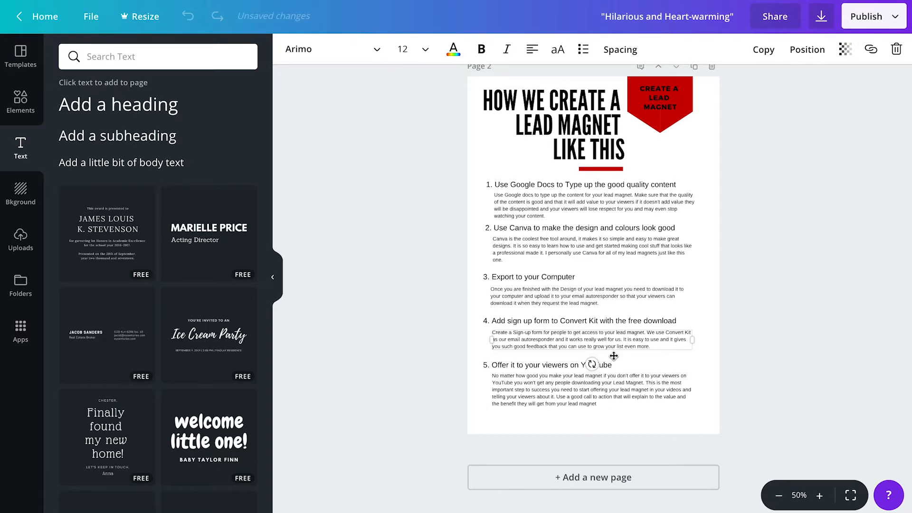
{"action": "left_click", "coordinate": [588, 290]}
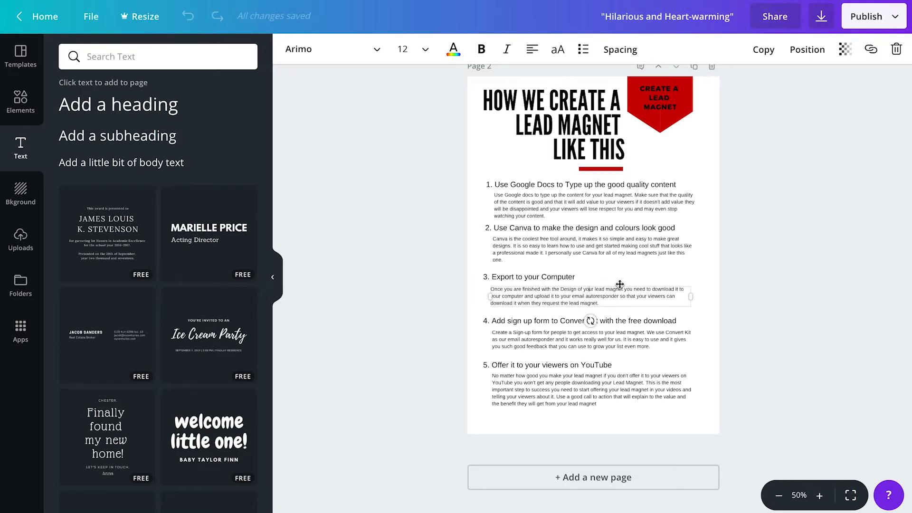
{"action": "key", "text": "Up"}
{"action": "key", "text": "Up"}
{"action": "key", "text": "Up"}
{"action": "key", "text": "Up"}
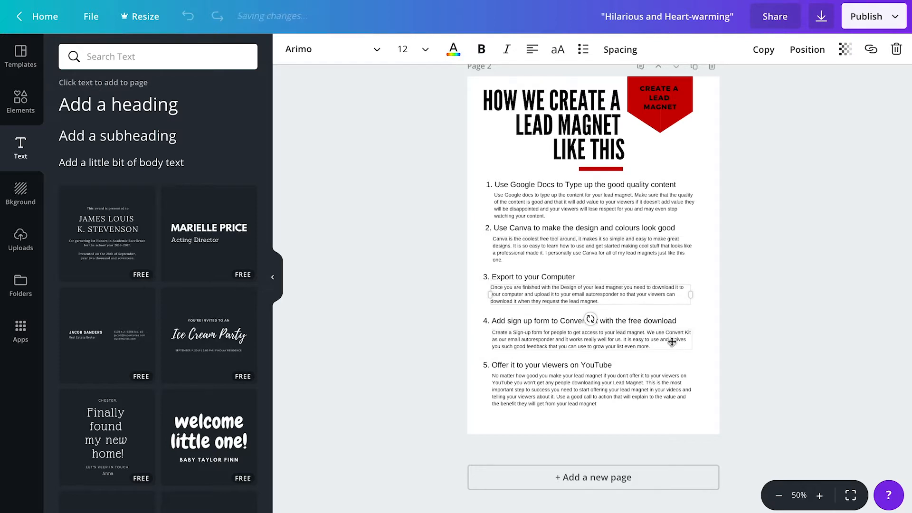
- Duplicate the YouTube description box, clear its text, and move the empty box to the page bottom
{"action": "left_click", "coordinate": [605, 393]}
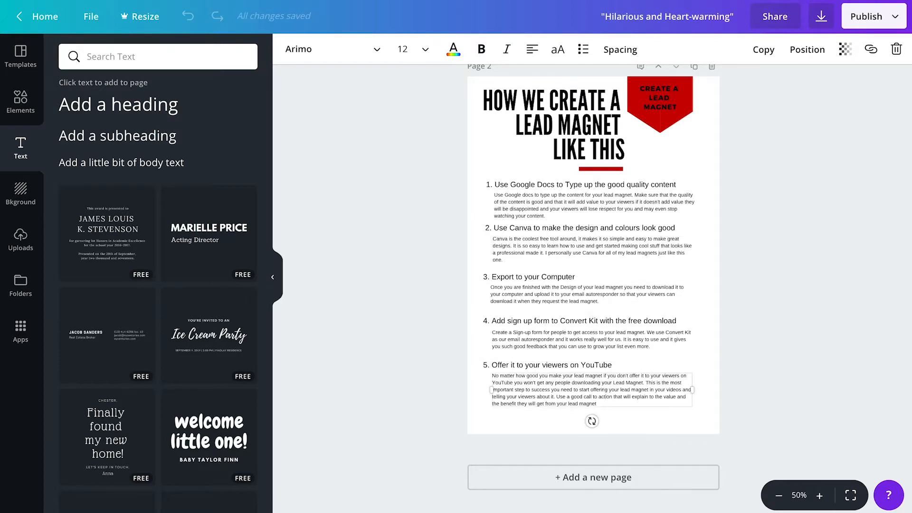
{"action": "left_click", "coordinate": [764, 47]}
{"action": "left_click", "coordinate": [610, 410]}
{"action": "left_click_drag", "start_coordinate": [612, 410], "coordinate": [519, 383]}
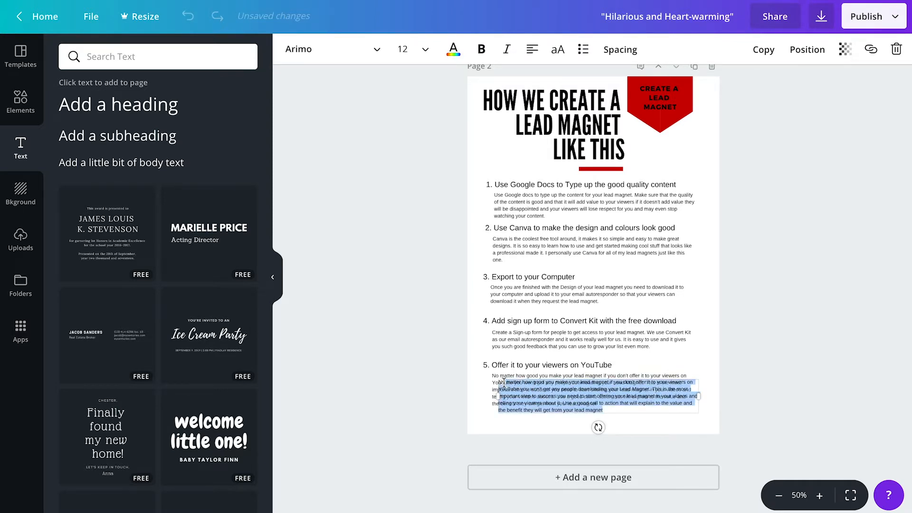
{"action": "key", "text": "BackSpace"}
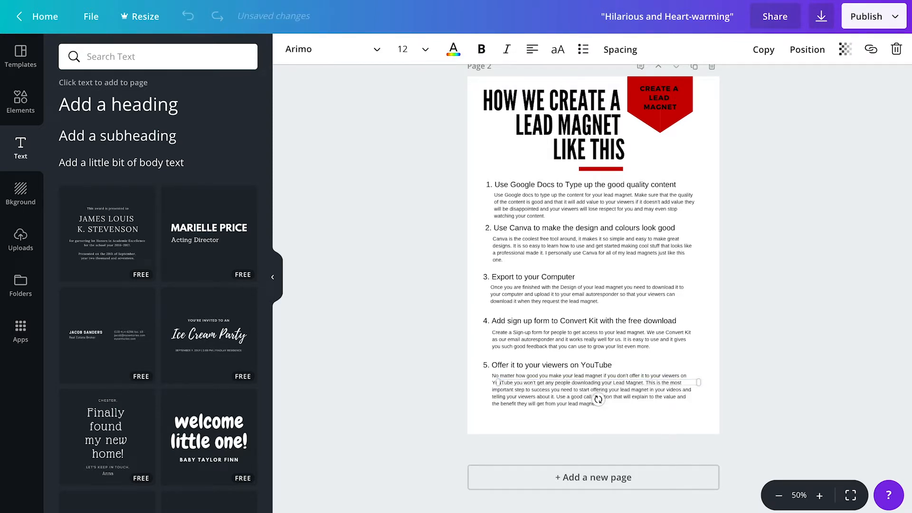
{"action": "left_click_drag", "start_coordinate": [551, 391], "coordinate": [627, 422]}
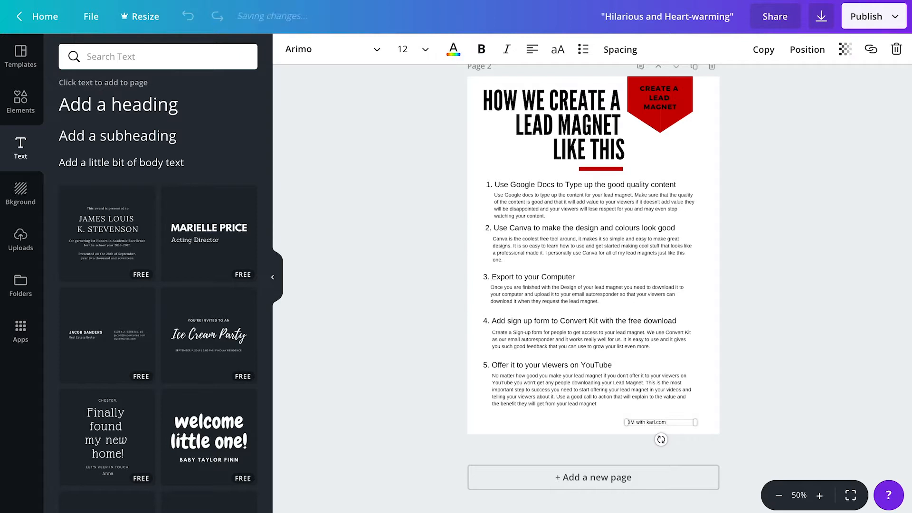
- Make the 'DM with karl.com' footer red at size 14 and move it to the bottom-right corner
{"action": "left_click", "coordinate": [454, 49]}
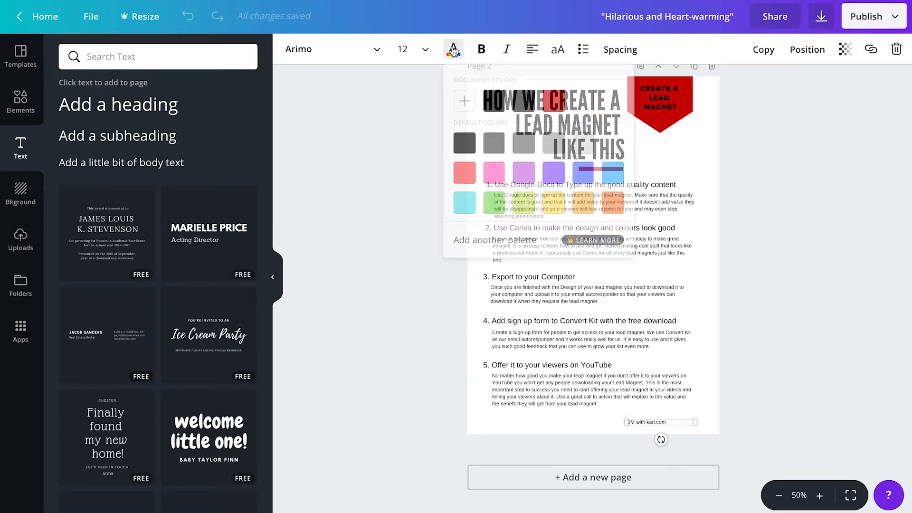
{"action": "left_click", "coordinate": [554, 100]}
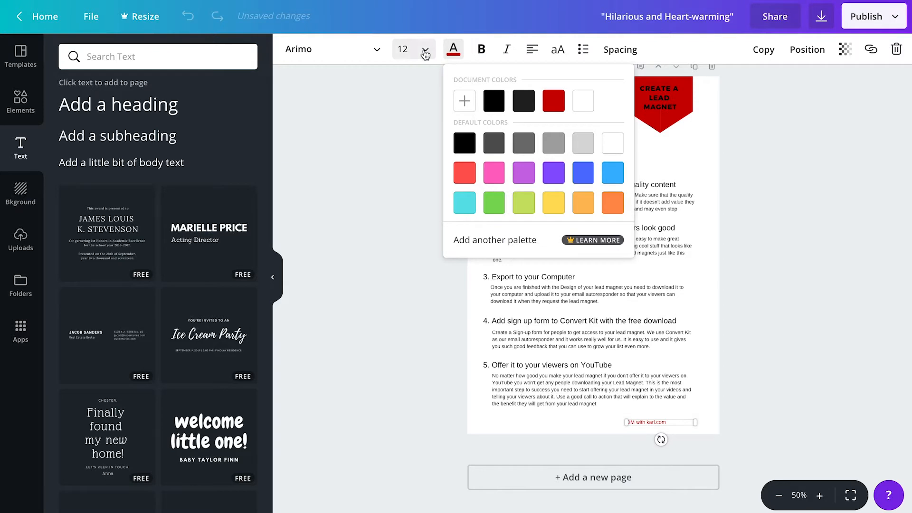
{"action": "left_click", "coordinate": [404, 49]}
{"action": "left_click", "coordinate": [417, 185]}
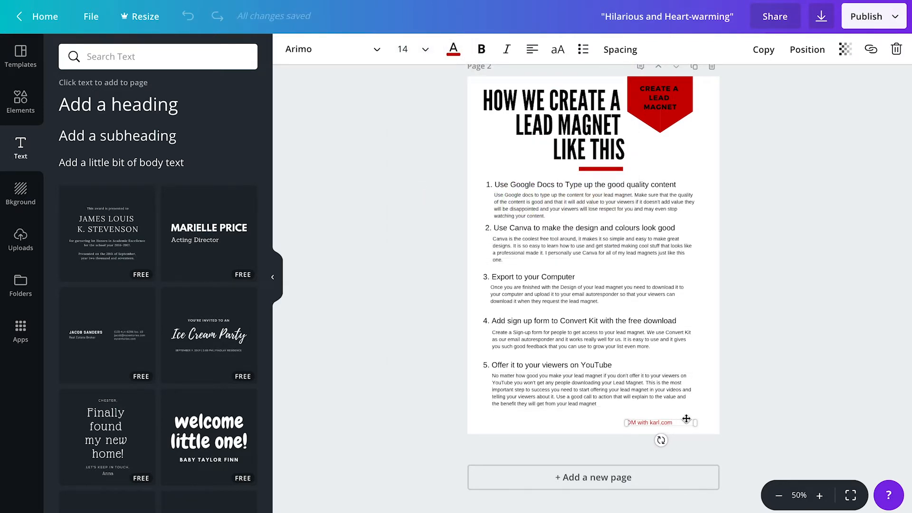
{"action": "left_click_drag", "start_coordinate": [688, 417], "coordinate": [722, 423]}
{"action": "left_click", "coordinate": [754, 390]}
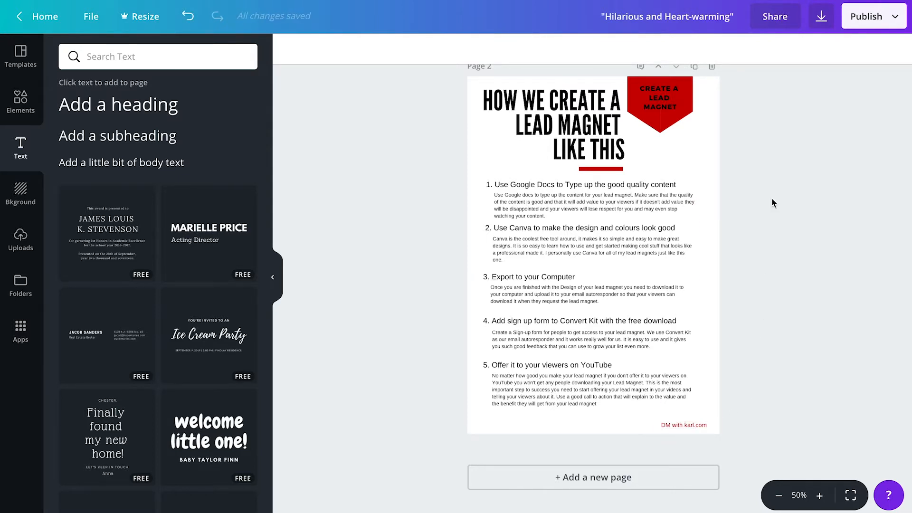
{"action": "left_click", "coordinate": [472, 14]}
- Load dmwithkarl.com in the new tab, copy its address, and reselect the Canva footer
{"action": "type", "text": "d"}
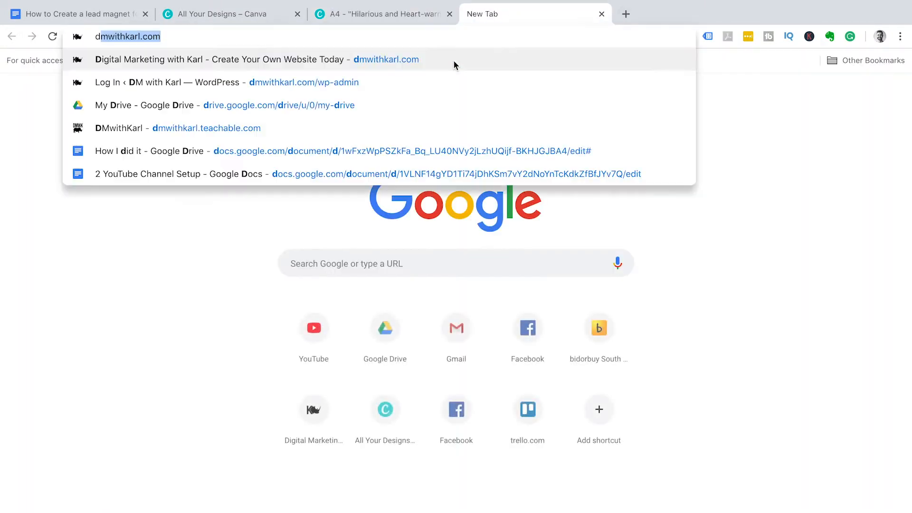
{"action": "type", "text": "mwith"}
{"action": "key", "text": "Return"}
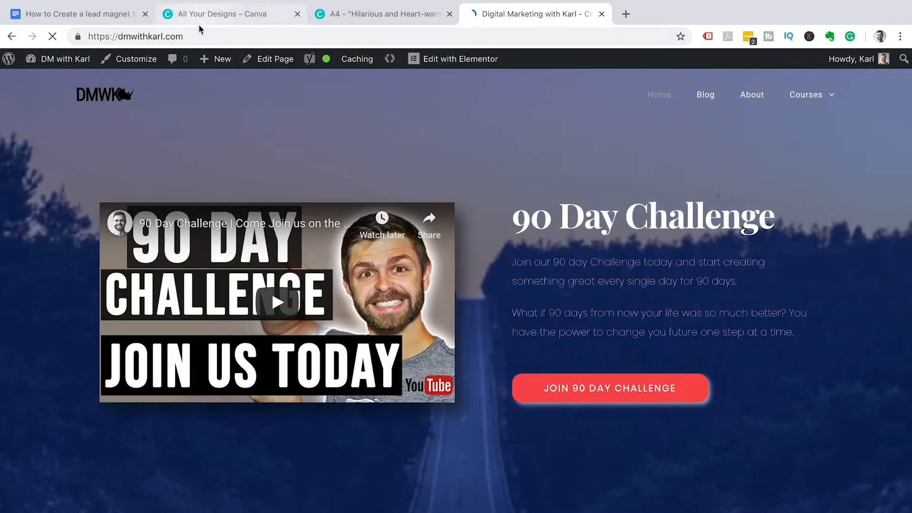
{"action": "left_click", "coordinate": [195, 36]}
{"action": "key", "text": "super+c"}
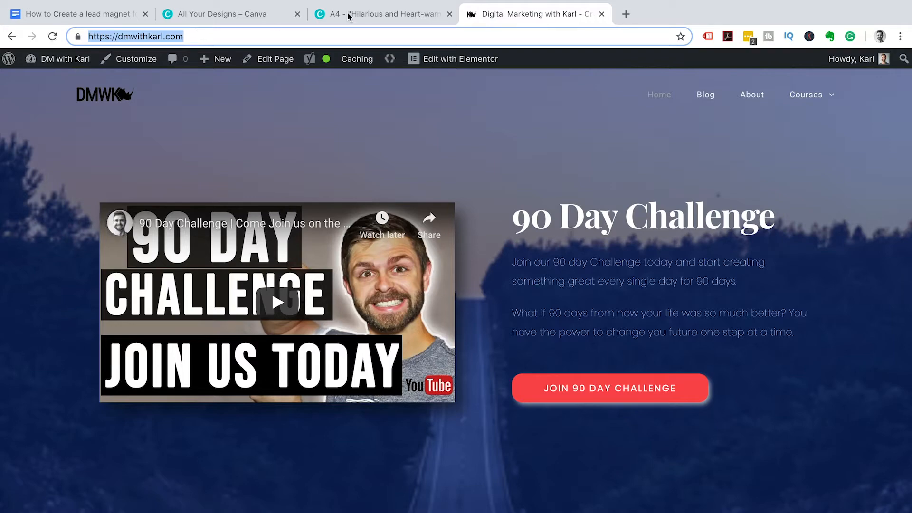
{"action": "left_click", "coordinate": [352, 13]}
{"action": "left_click", "coordinate": [692, 475]}
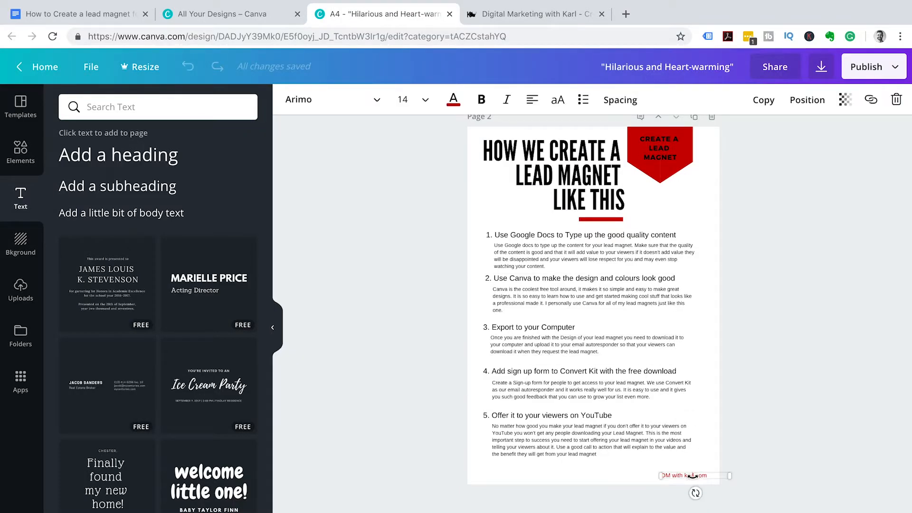
- Link the footer text to the pasted dmwithkarl.com address, then scroll back up to page 1
{"action": "left_click", "coordinate": [870, 99]}
{"action": "key", "text": "super+v"}
{"action": "left_click", "coordinate": [813, 143]}
{"action": "left_click", "coordinate": [788, 348]}
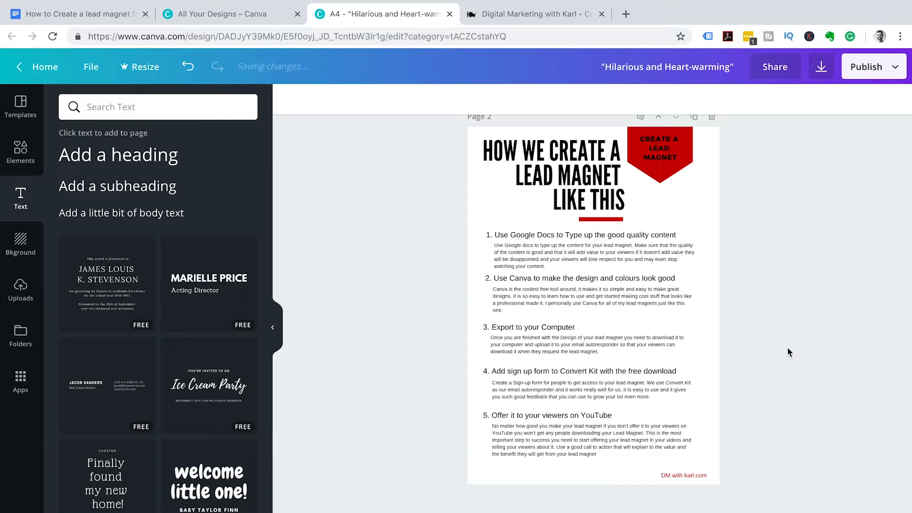
{"action": "scroll", "coordinate": [787, 350], "scroll_direction": "up", "scroll_amount": 2}
{"action": "scroll", "coordinate": [787, 351], "scroll_direction": "up", "scroll_amount": 8}
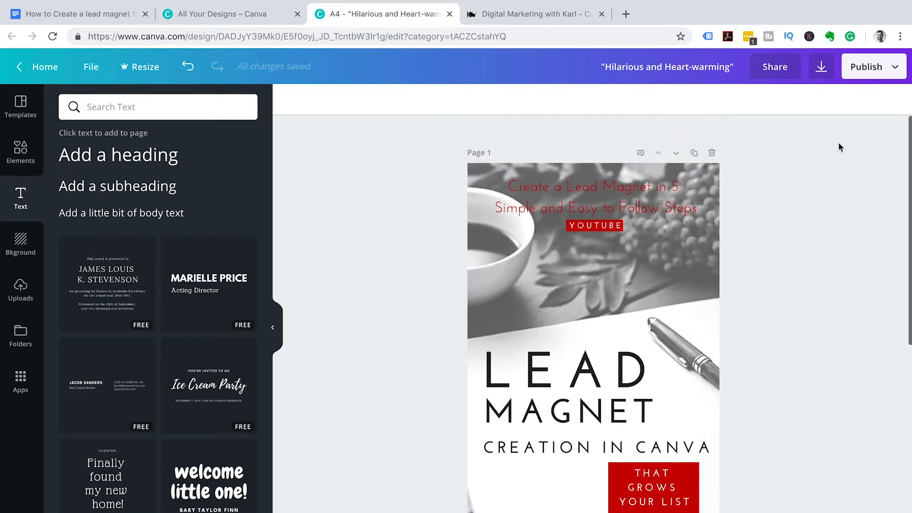
- Download all 2 pages of the design as a PDF Print file
{"action": "left_click", "coordinate": [829, 76]}
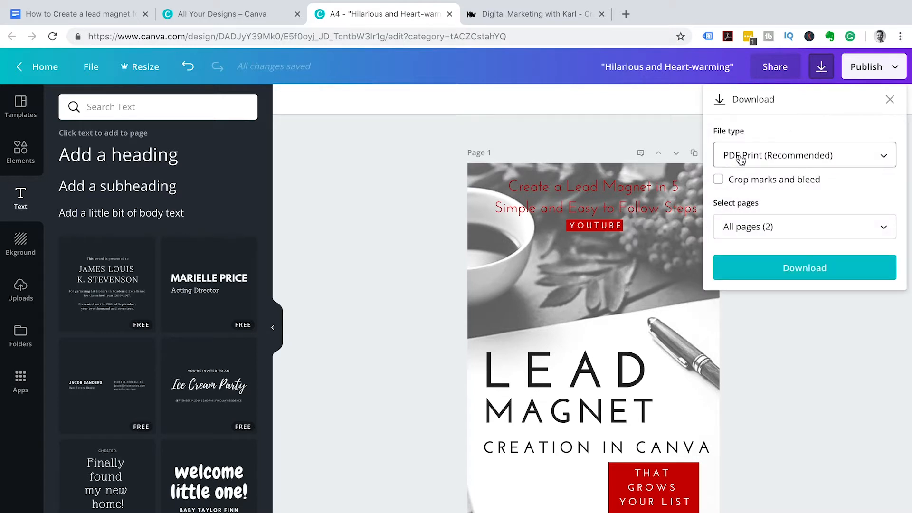
{"action": "left_click", "coordinate": [798, 273]}
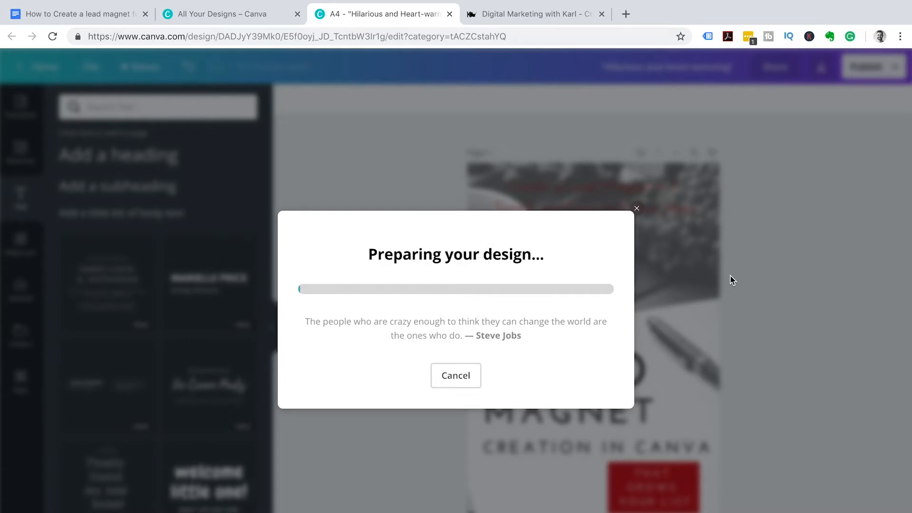
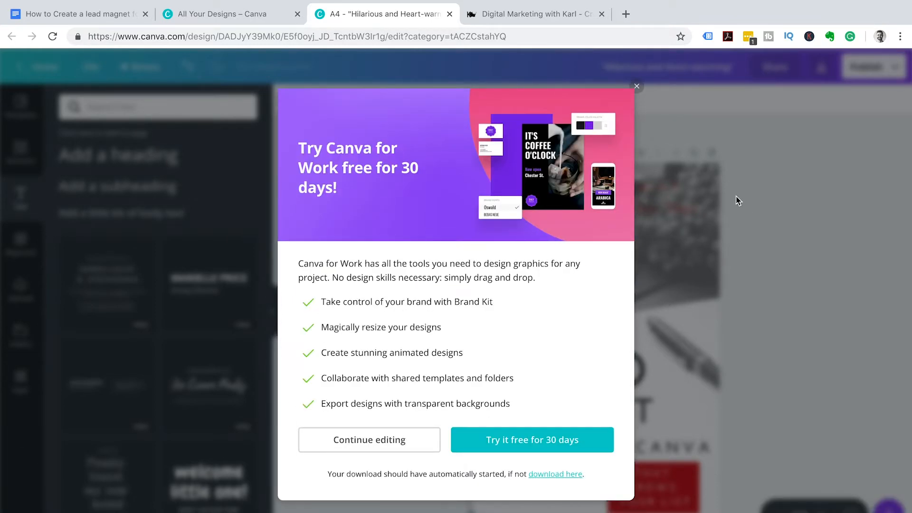
- Dismiss the Try Canva for Work offer and open a new blank browser tab
{"action": "left_click", "coordinate": [635, 88]}
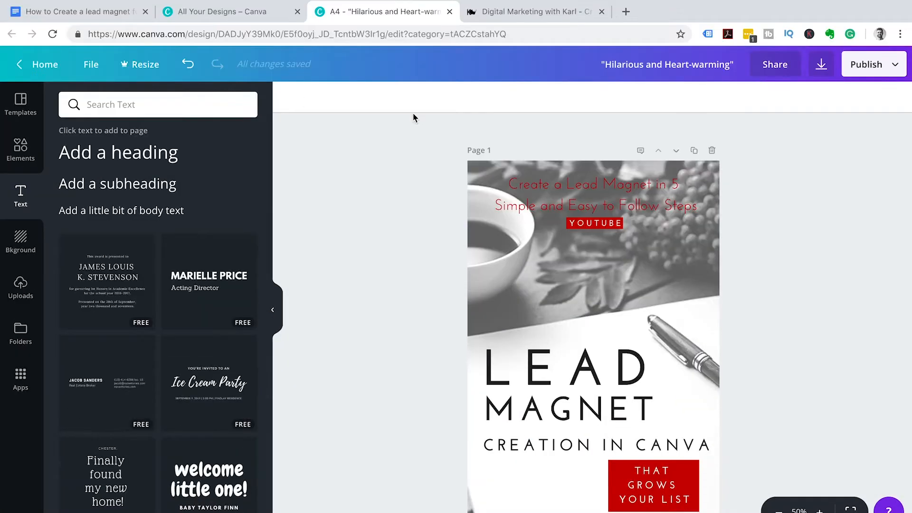
{"action": "left_click", "coordinate": [626, 12]}
- Load convertkit.com in the new tab
{"action": "type", "text": "conve"}
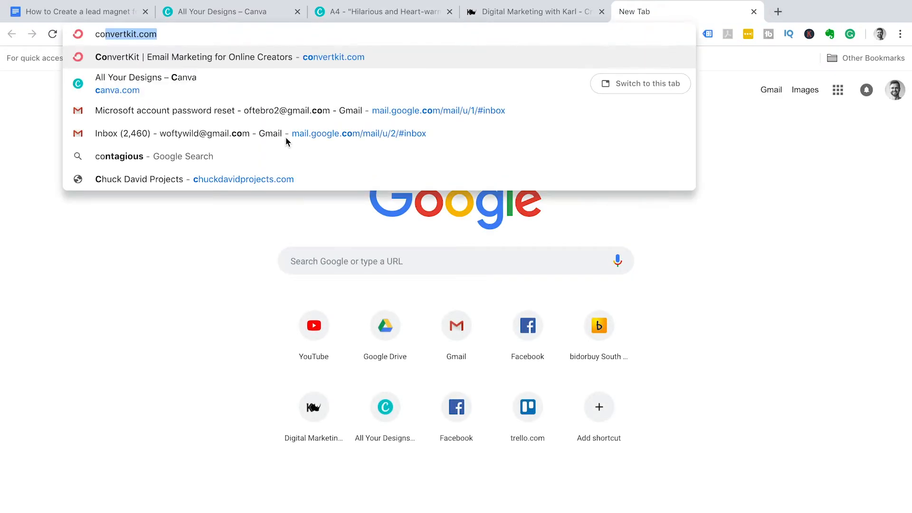
{"action": "type", "text": "rt"}
{"action": "key", "text": "Return"}
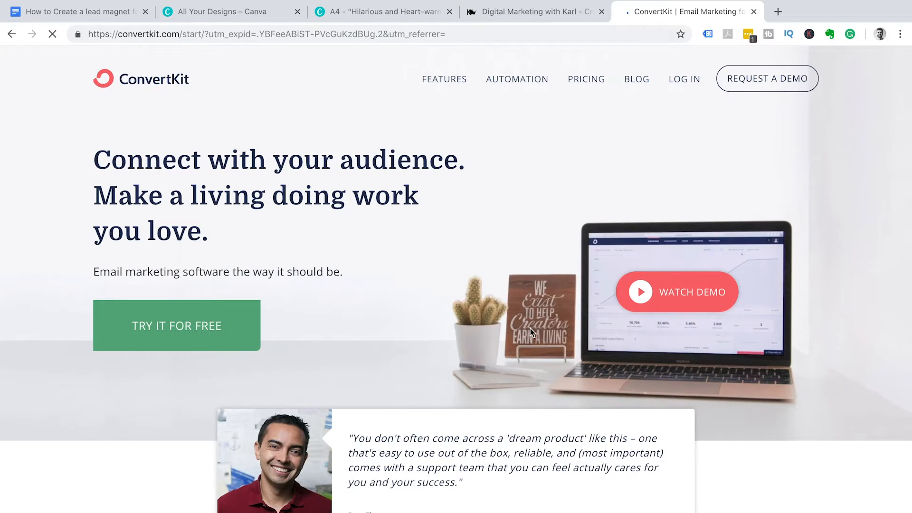
- Log in to ConvertKit and duplicate the Canva YouTube Channel Art form from the Forms list
{"action": "left_click", "coordinate": [678, 86]}
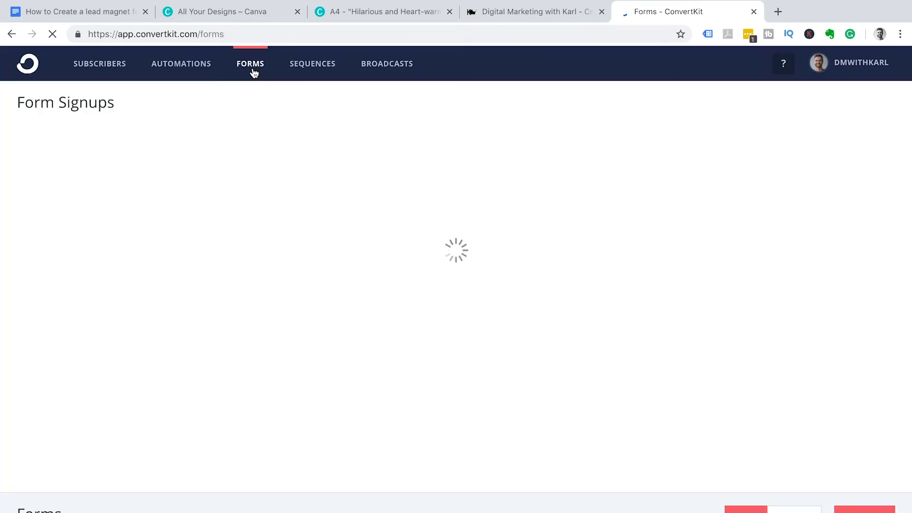
{"action": "scroll", "coordinate": [543, 422], "scroll_direction": "down", "scroll_amount": 10}
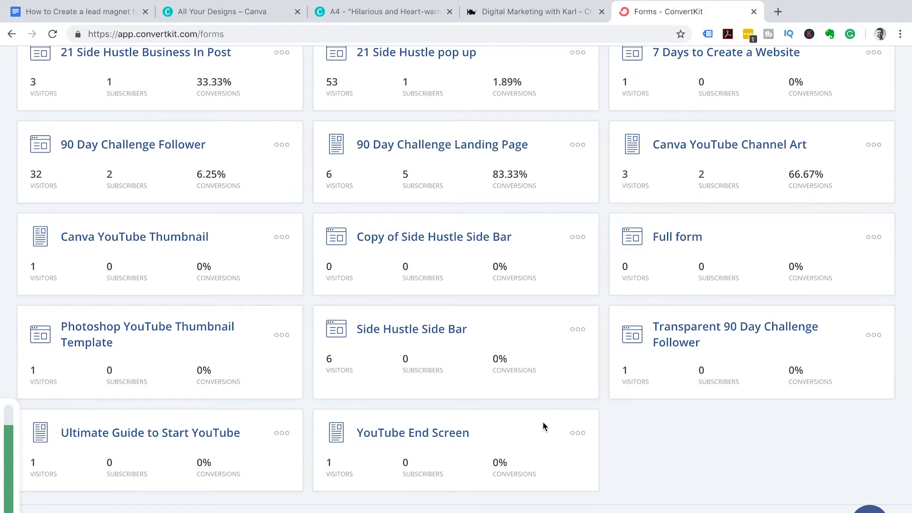
{"action": "left_click", "coordinate": [780, 150]}
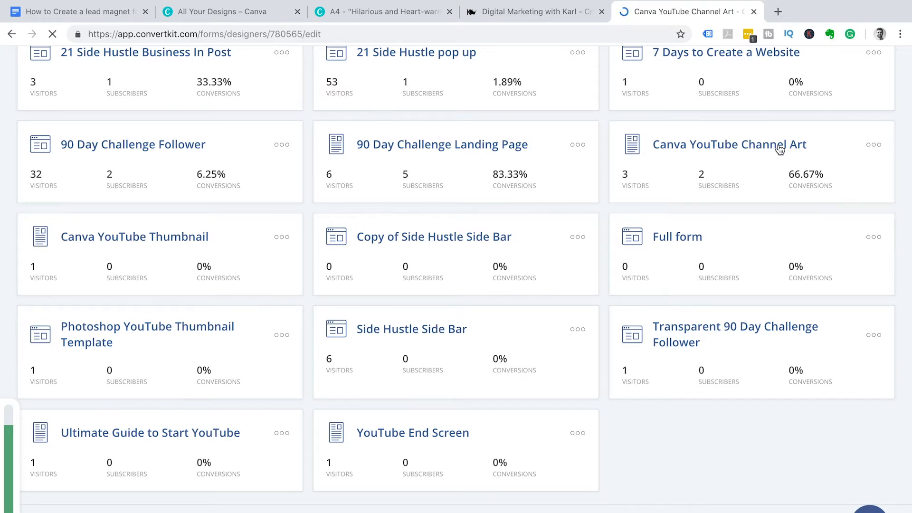
{"action": "left_click", "coordinate": [12, 34]}
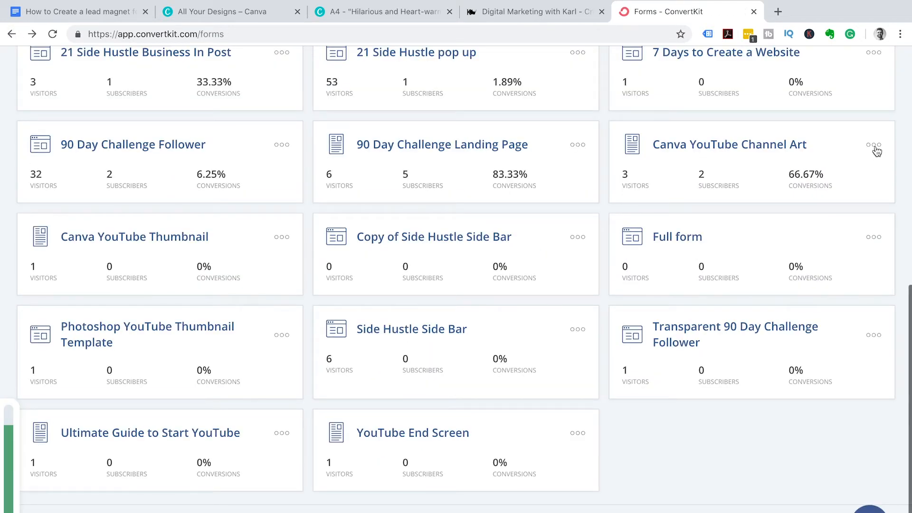
{"action": "left_click", "coordinate": [875, 146]}
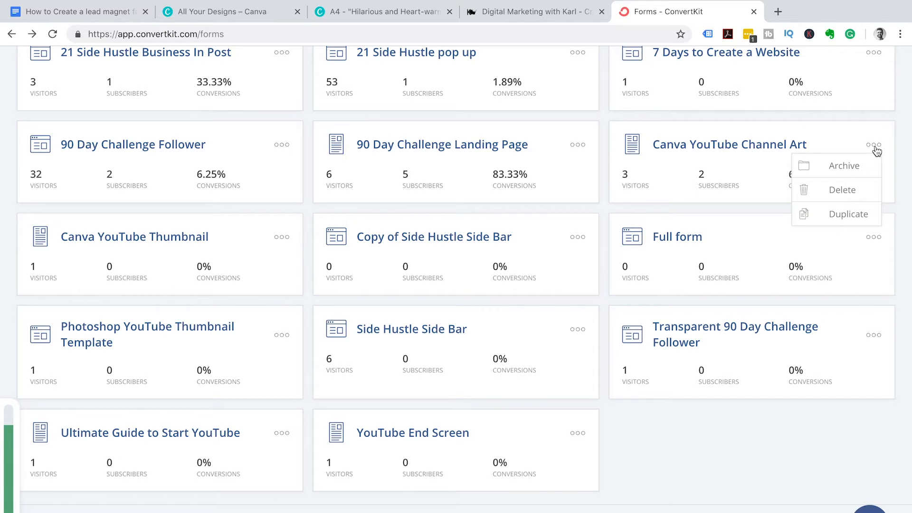
{"action": "left_click", "coordinate": [841, 217]}
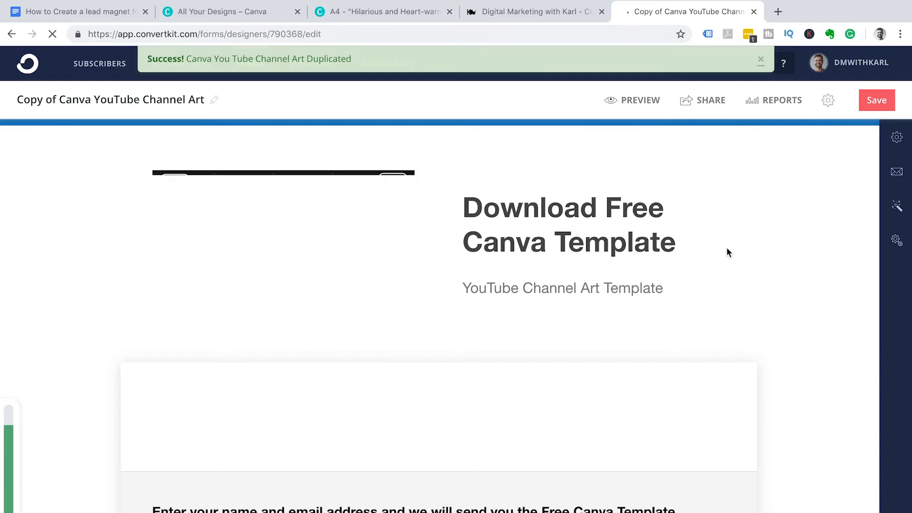
- Retitle 'Copy of Canva YouTube Channel Art' to 'How to Create a lead Magnet with Canva'
{"action": "left_click", "coordinate": [214, 100]}
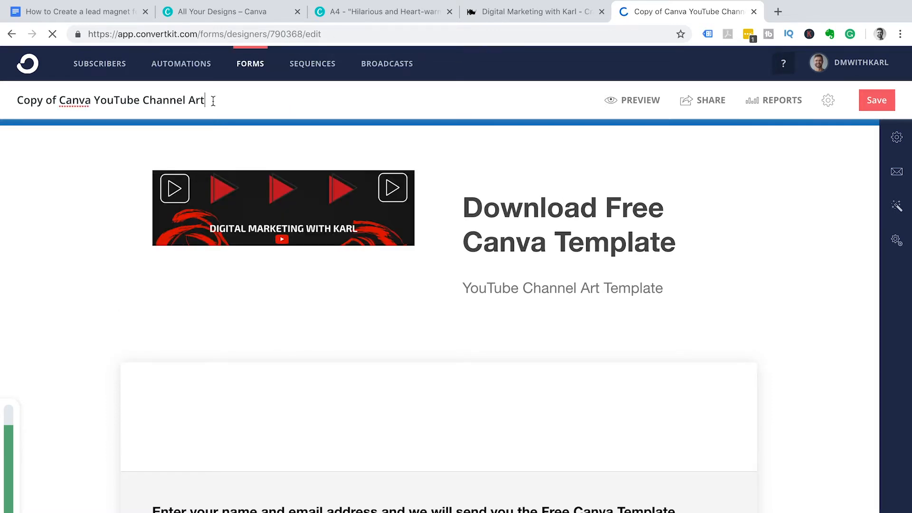
{"action": "left_click_drag", "start_coordinate": [205, 100], "coordinate": [16, 101]}
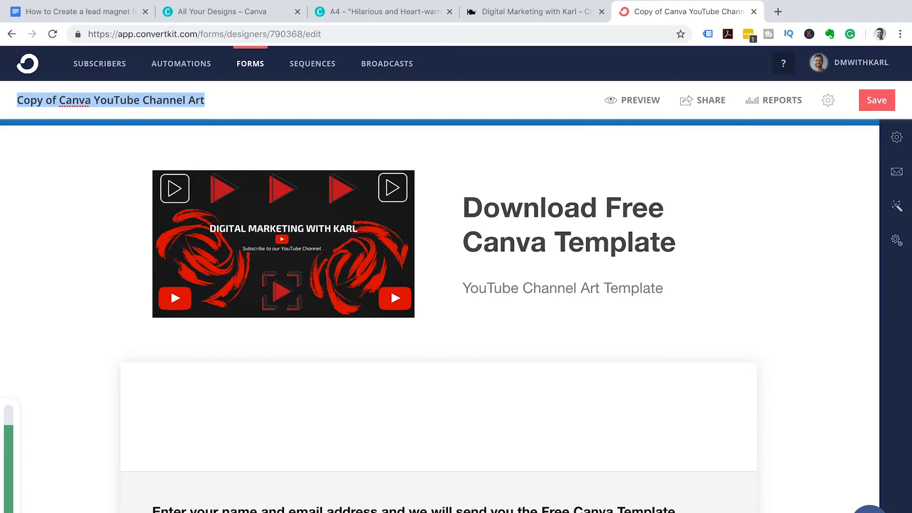
{"action": "type", "text": "How to Create a lead Magnet with Canva"}
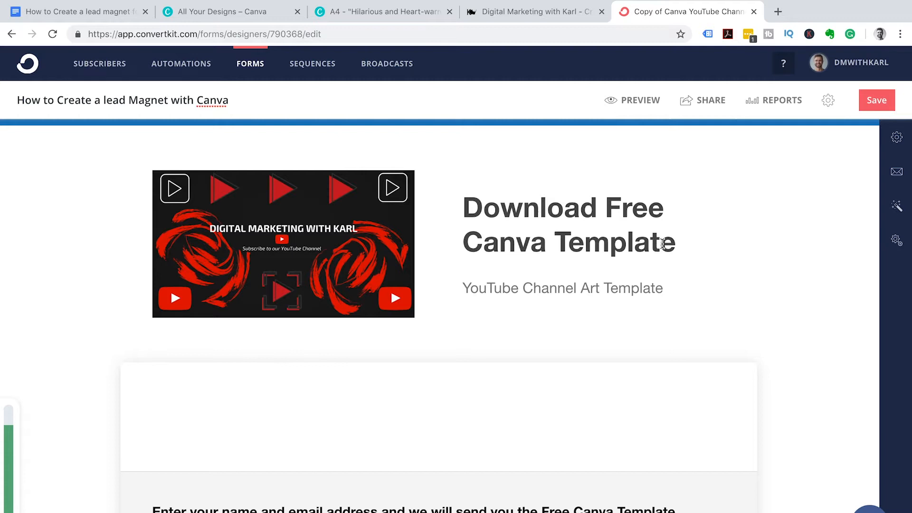
- Rewrite the heading as 'How to Create a lead Magnet with Canva Free PDF Download'
{"action": "left_click", "coordinate": [678, 242]}
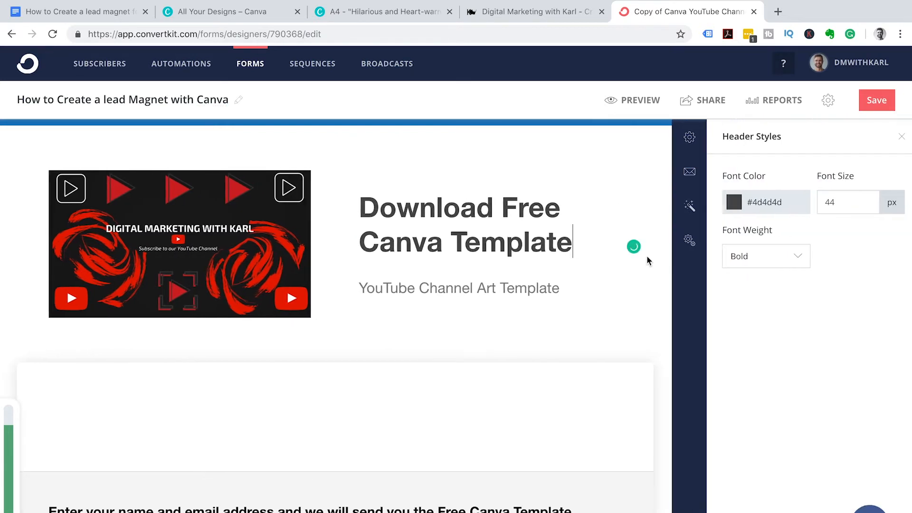
{"action": "key", "text": "BackSpace"}
{"action": "key", "text": "BackSpace"}
{"action": "key", "text": "BackSpace"}
{"action": "key", "text": "BackSpace"}
{"action": "key", "text": "BackSpace"}
{"action": "key", "text": "BackSpace"}
{"action": "key", "text": "BackSpace"}
{"action": "key", "text": "BackSpace"}
{"action": "key", "text": "BackSpace"}
{"action": "key", "text": "BackSpace"}
{"action": "key", "text": "BackSpace"}
{"action": "key", "text": "BackSpace"}
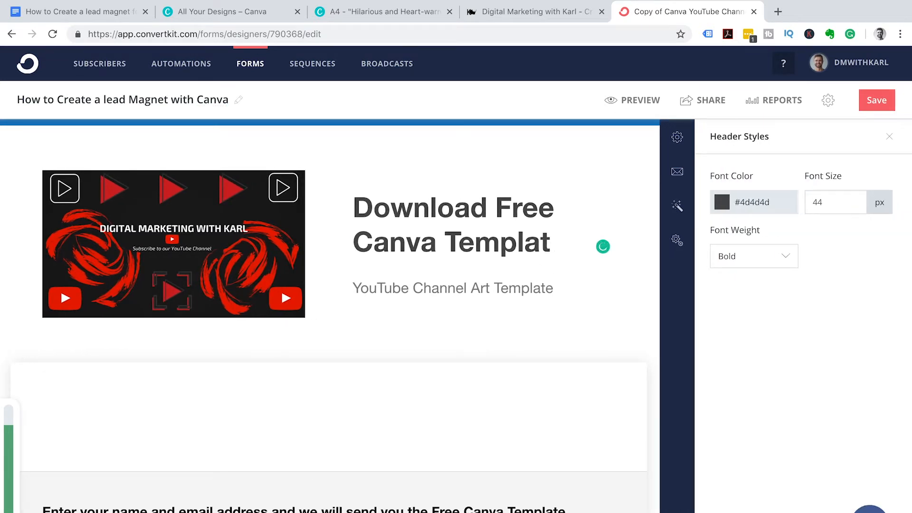
{"action": "key", "text": "BackSpace"}
{"action": "key", "text": "BackSpace"}
{"action": "key", "text": "BackSpace"}
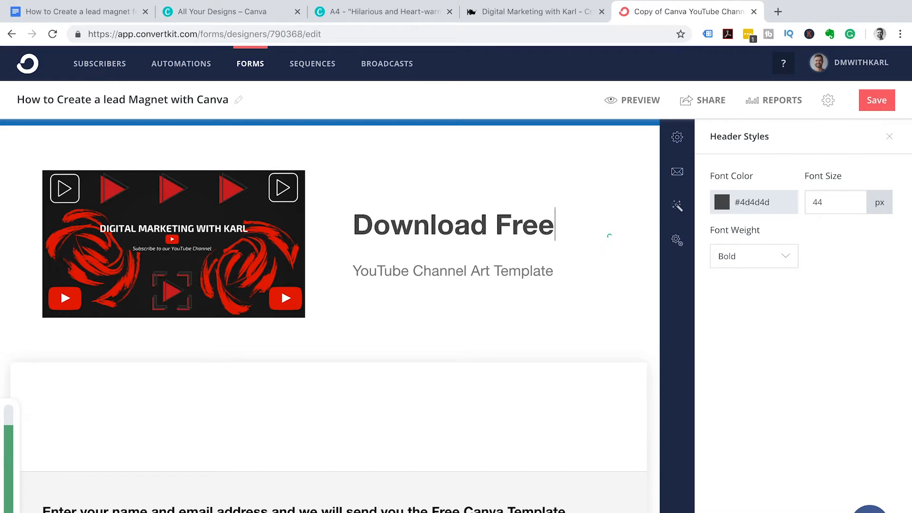
{"action": "left_click", "coordinate": [354, 224]}
{"action": "type", "text": "How to Cr"}
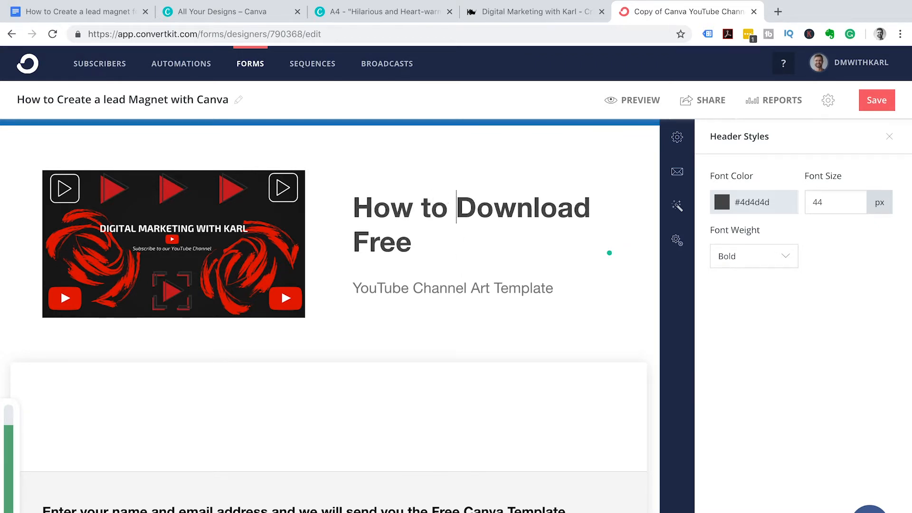
{"action": "type", "text": "eate a "}
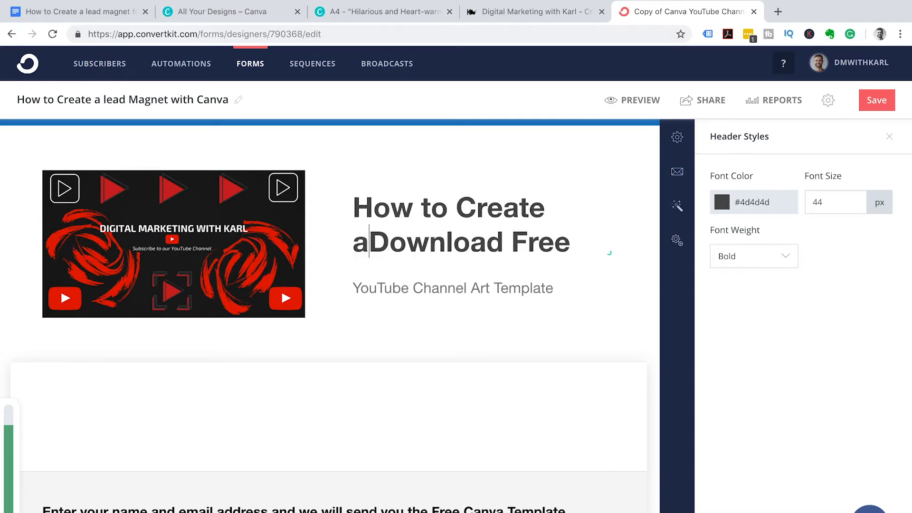
{"action": "type", "text": "lead Mag"}
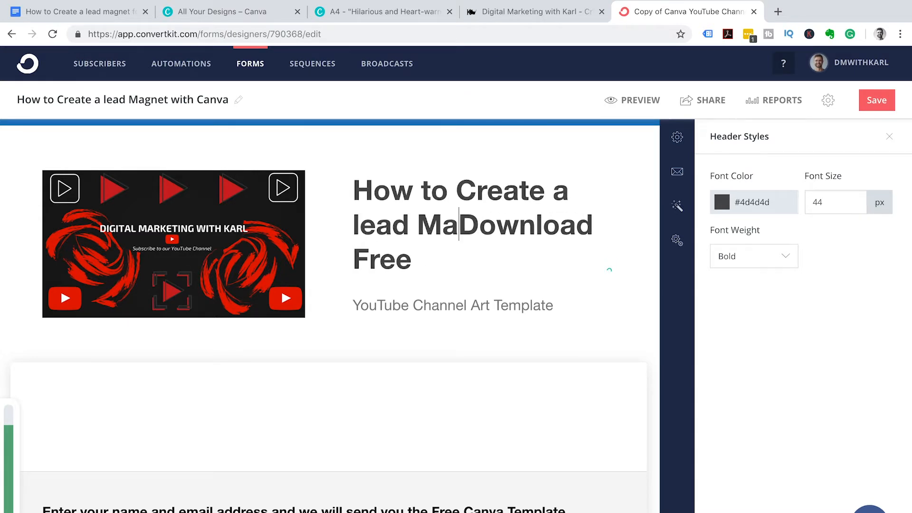
{"action": "type", "text": "net wi"}
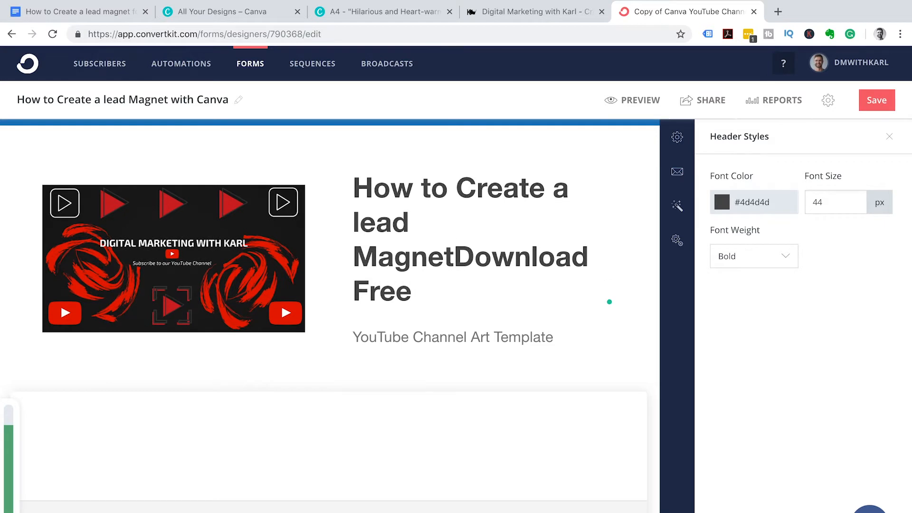
{"action": "type", "text": "th Canva"}
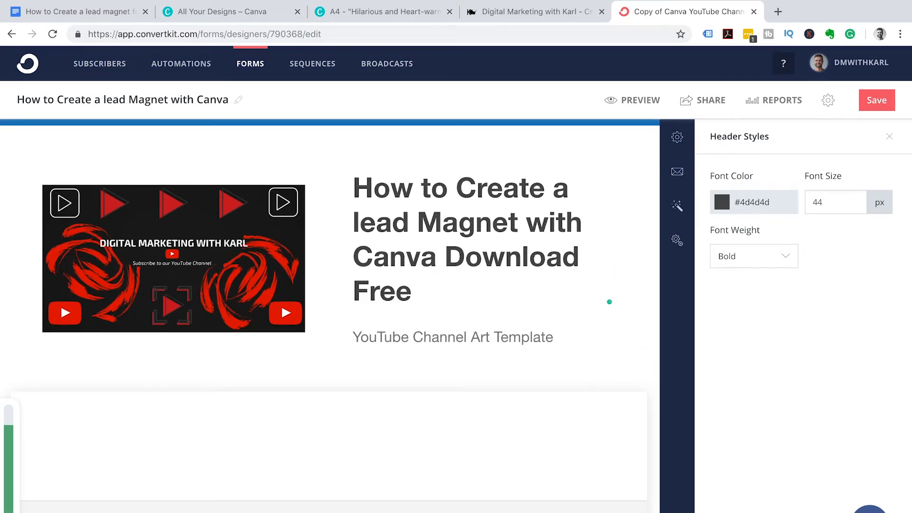
{"action": "type", "text": " Free"}
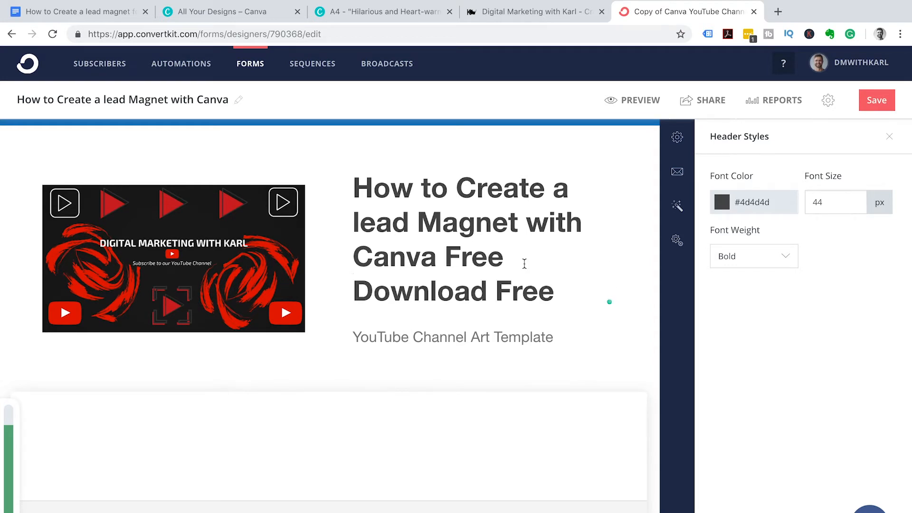
{"action": "left_click", "coordinate": [556, 293]}
{"action": "key", "text": "BackSpace"}
{"action": "key", "text": "BackSpace"}
{"action": "key", "text": "BackSpace"}
{"action": "key", "text": "BackSpace"}
{"action": "key", "text": "BackSpace"}
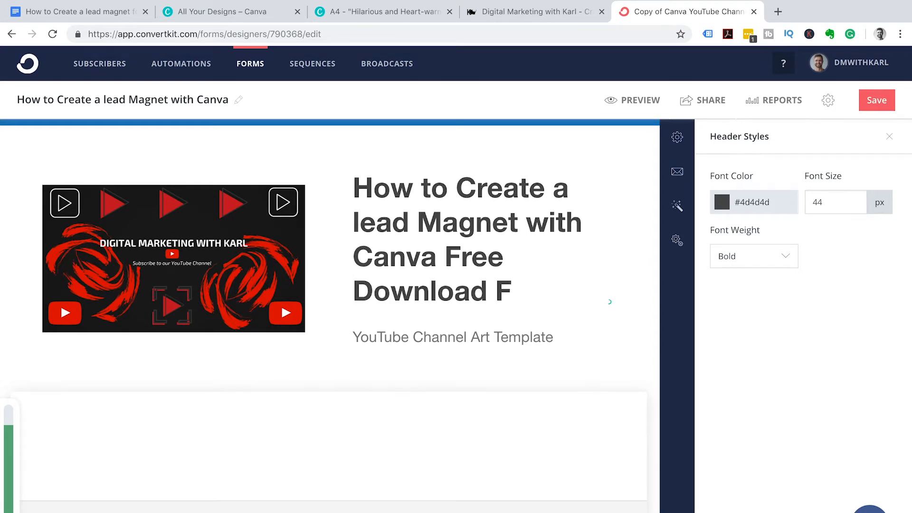
{"action": "left_click", "coordinate": [515, 255]}
{"action": "type", "text": "PDF"}
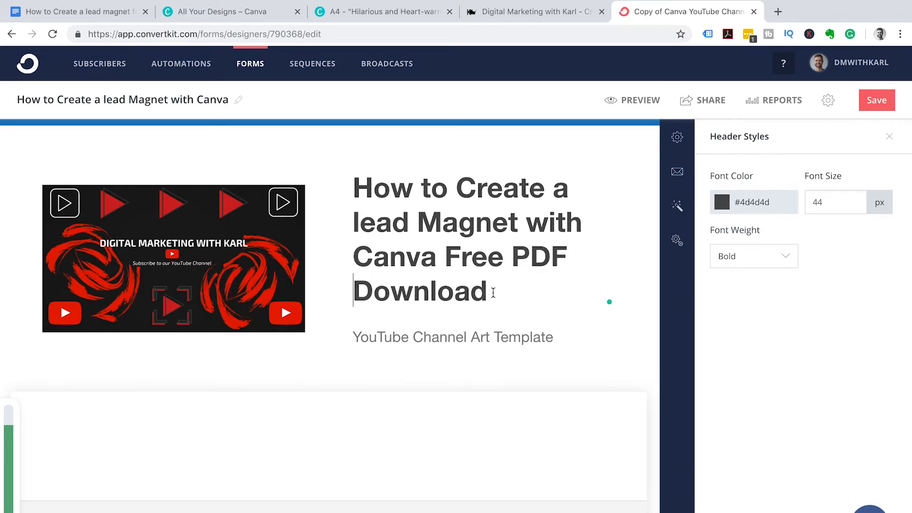
- Reduce the heading's font size from 44 to 39 px
{"action": "left_click_drag", "start_coordinate": [489, 291], "coordinate": [354, 185]}
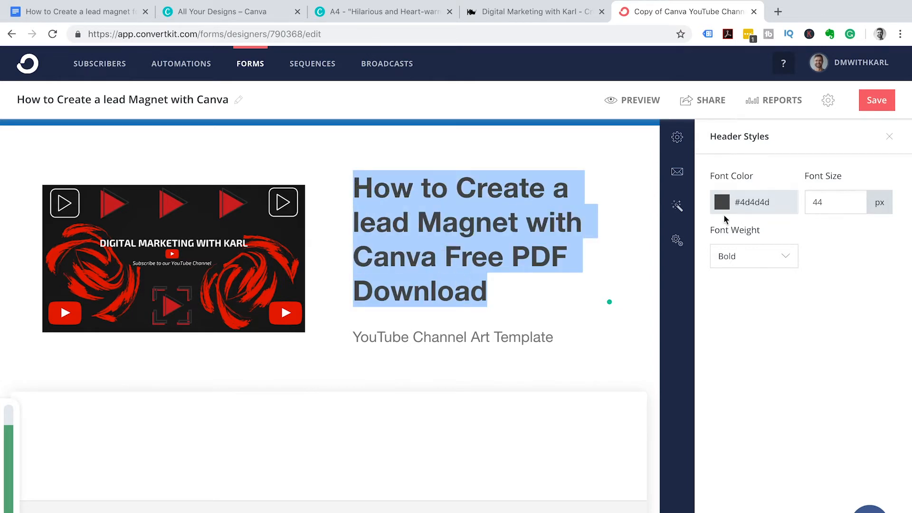
{"action": "left_click", "coordinate": [831, 200]}
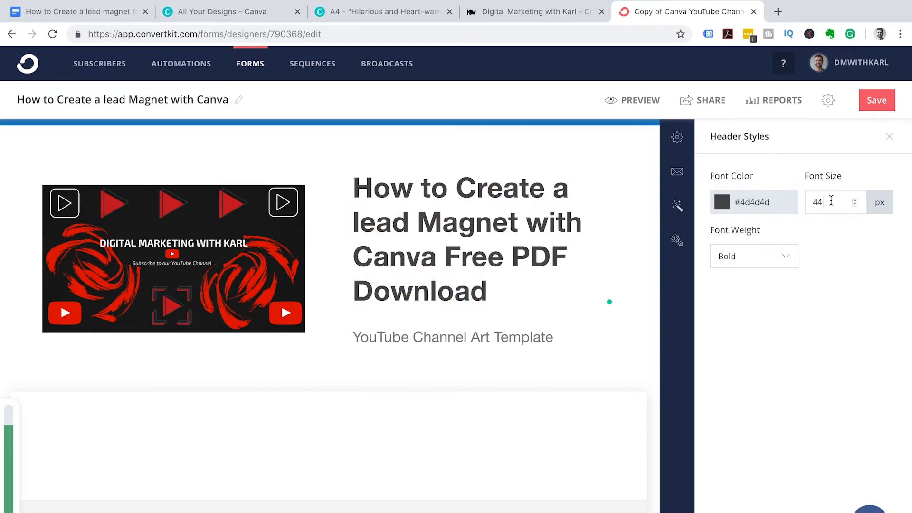
{"action": "left_click_drag", "start_coordinate": [830, 201], "coordinate": [811, 202]}
{"action": "type", "text": "35"}
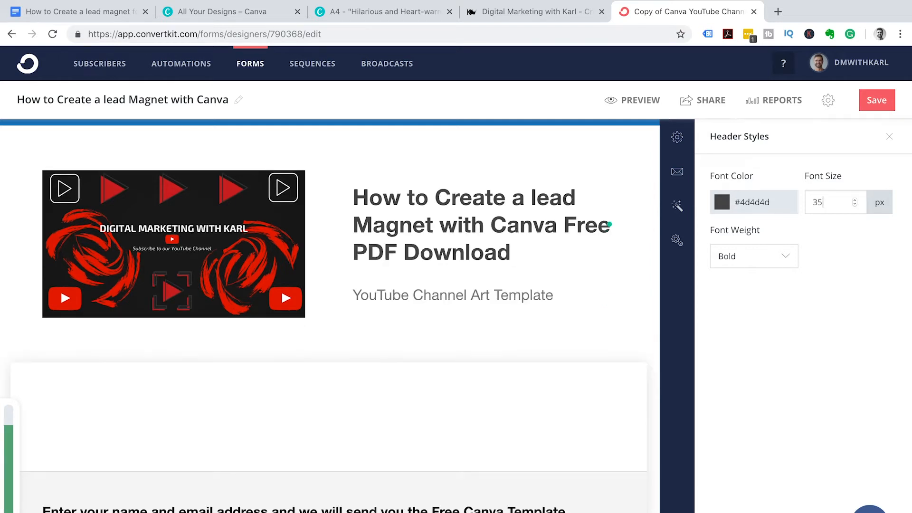
{"action": "key", "text": "BackSpace"}
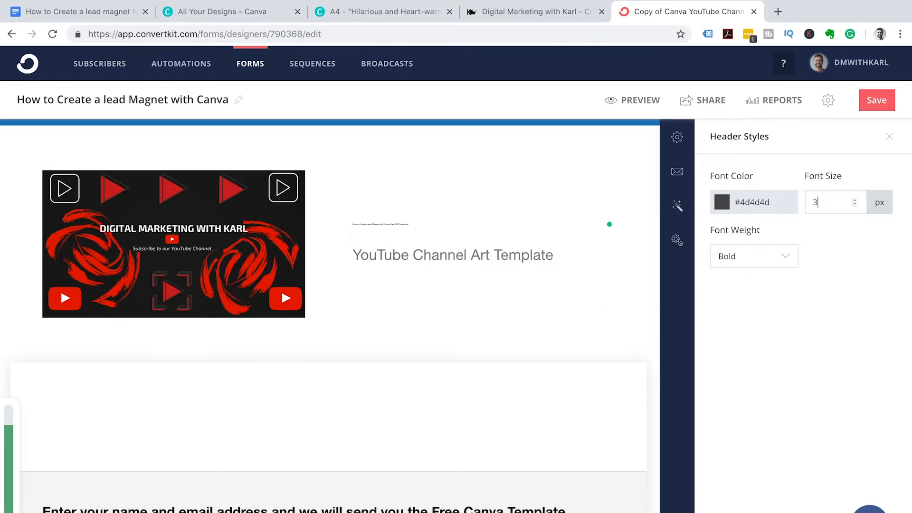
{"action": "type", "text": "9"}
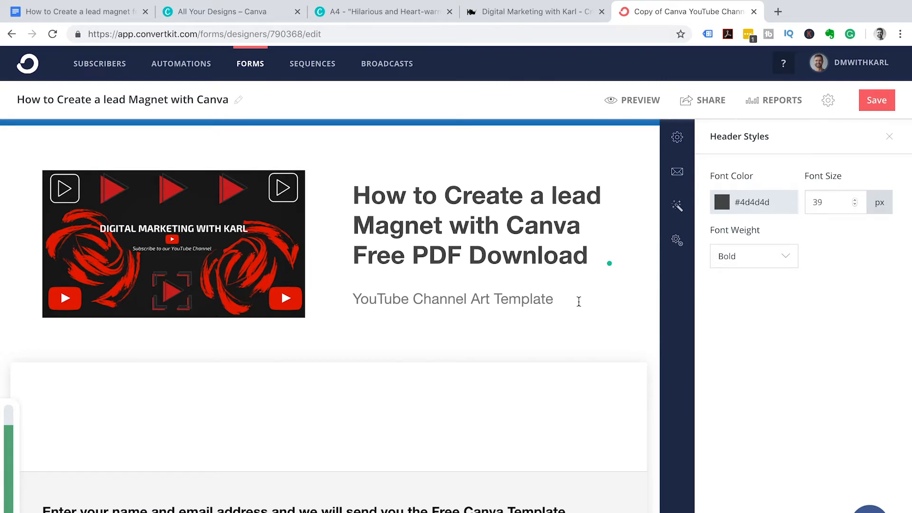
{"action": "left_click", "coordinate": [548, 299]}
- Replace 'YouTube Channel Art Template' with '5 Steps to Create a Lead Magnet Inside', fixing typos
{"action": "left_click_drag", "start_coordinate": [556, 300], "coordinate": [350, 302]}
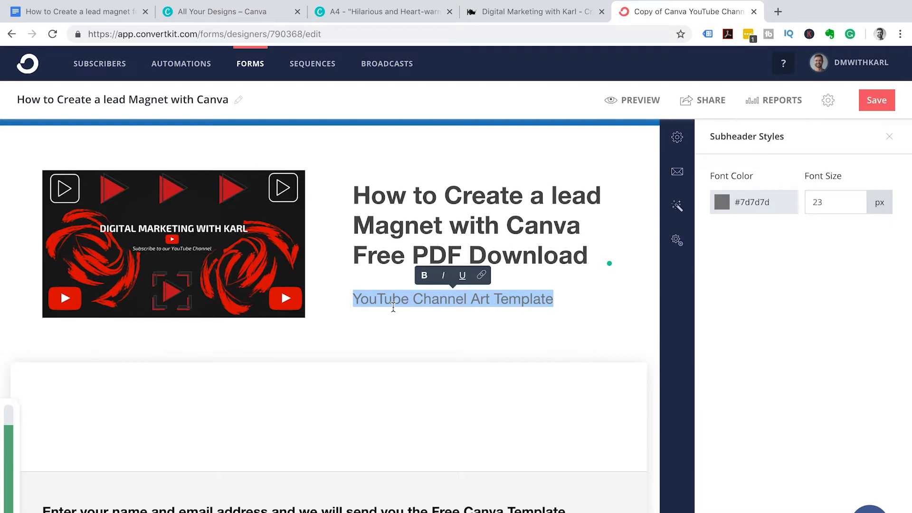
{"action": "type", "text": "5 Step"}
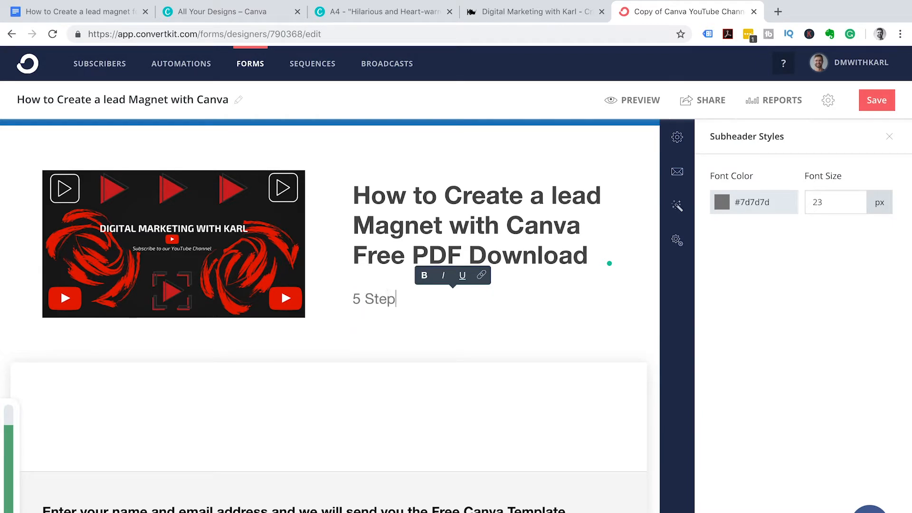
{"action": "type", "text": "s to Creat"}
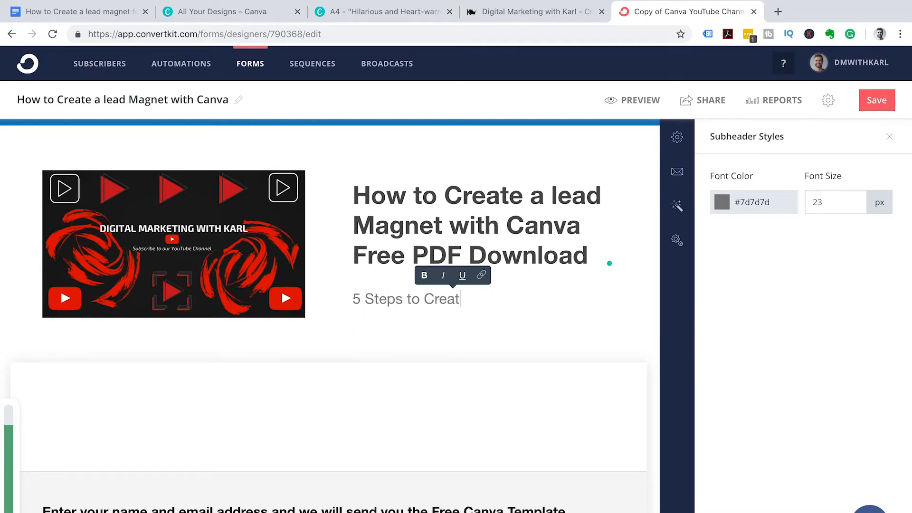
{"action": "type", "text": "e a Leads"}
{"action": "key", "text": "BackSpace"}
{"action": "type", "text": "mag"}
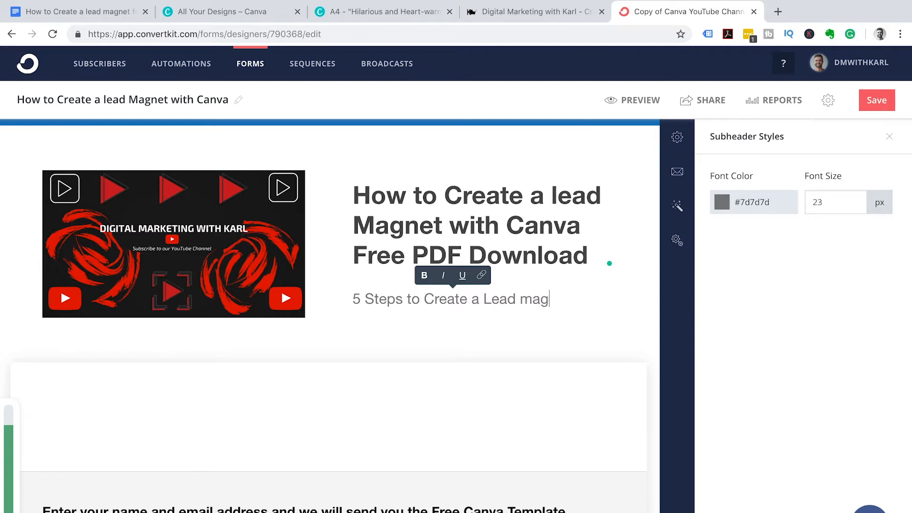
{"action": "type", "text": "net O"}
{"action": "key", "text": "BackSpace"}
{"action": "type", "text": "Inside"}
{"action": "left_click", "coordinate": [532, 299]}
{"action": "key", "text": "BackSpace"}
{"action": "type", "text": "M"}
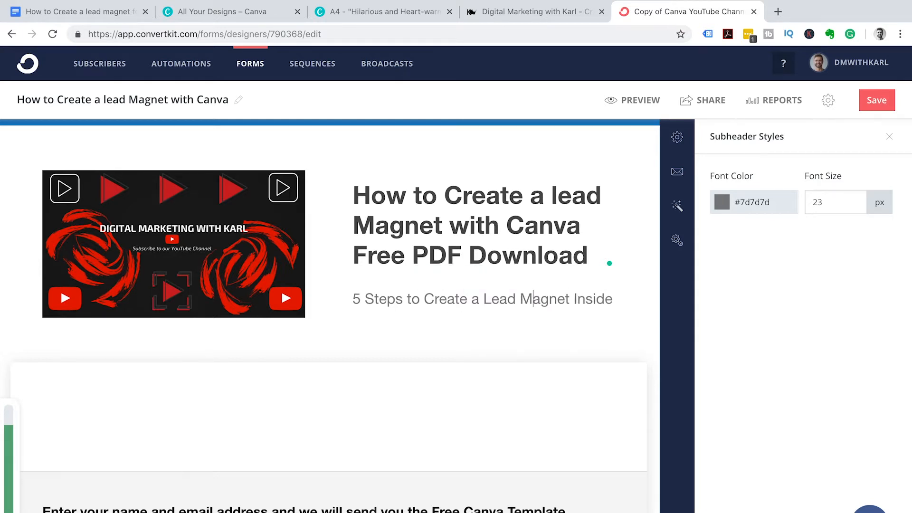
{"action": "left_click", "coordinate": [148, 227]}
- Remove the Digital Marketing banner image and start choosing a replacement file
{"action": "left_click", "coordinate": [745, 200]}
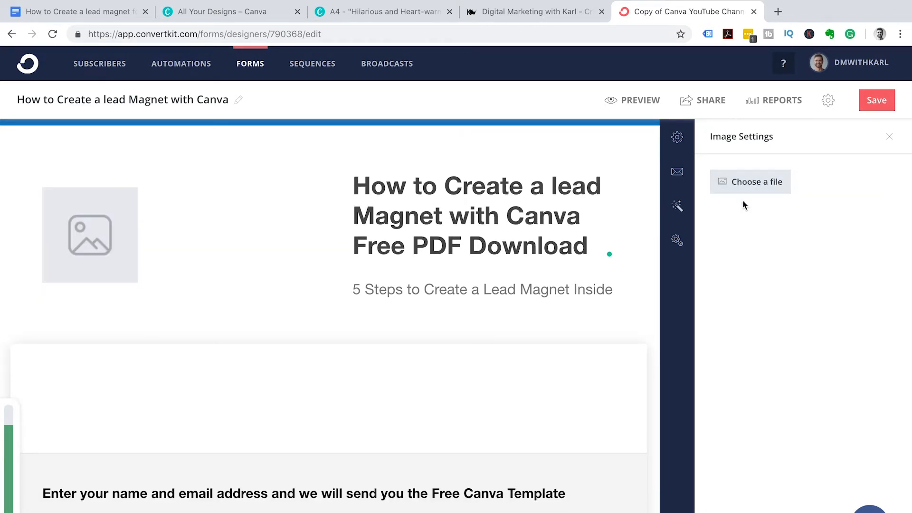
{"action": "left_click", "coordinate": [670, 272]}
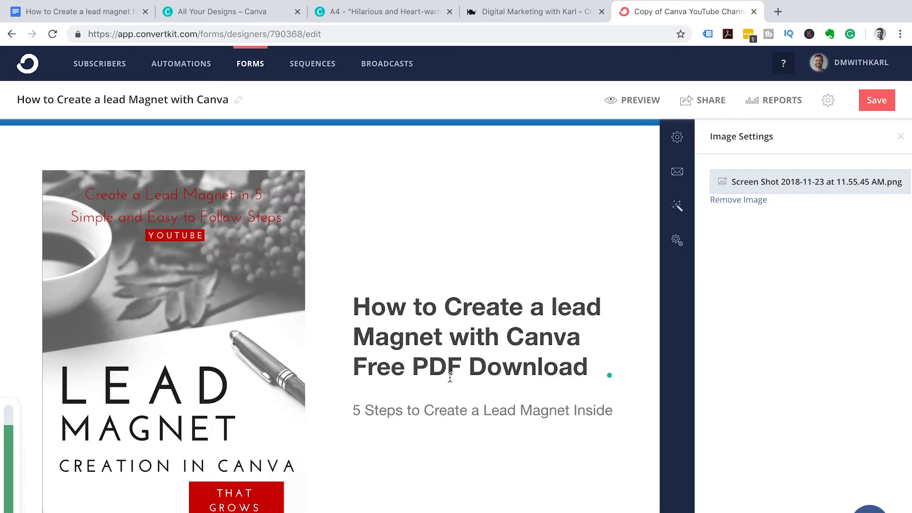
- Capitalise 'lead' to 'Lead' in the heading under the new cover image
{"action": "scroll", "coordinate": [481, 349], "scroll_direction": "down", "scroll_amount": 2}
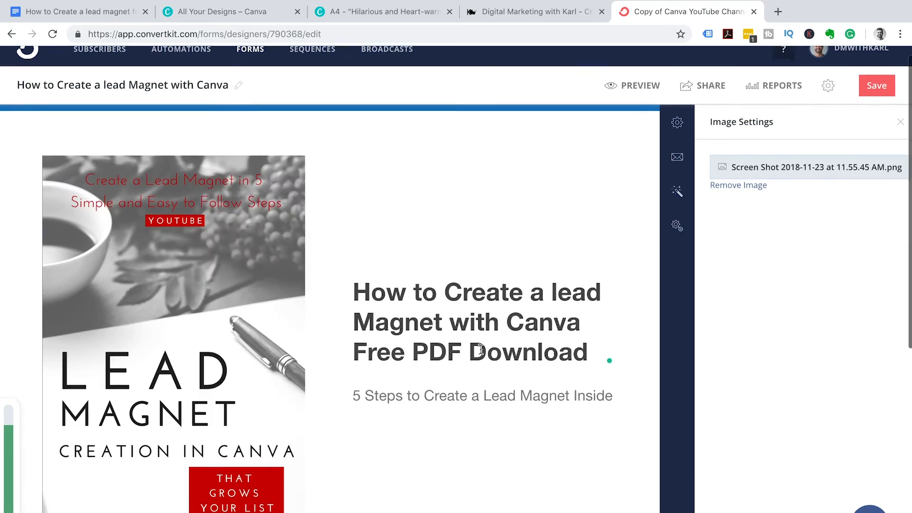
{"action": "left_click", "coordinate": [559, 259]}
{"action": "key", "text": "BackSpace"}
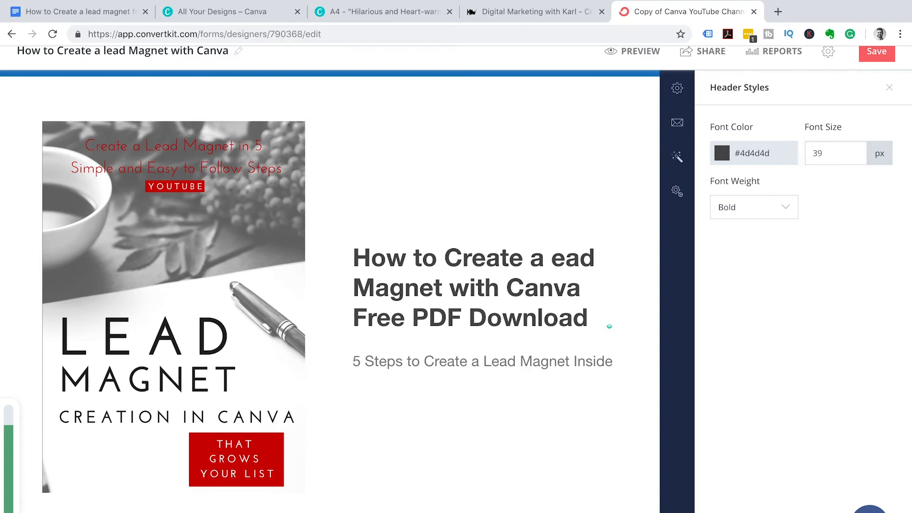
{"action": "type", "text": "L"}
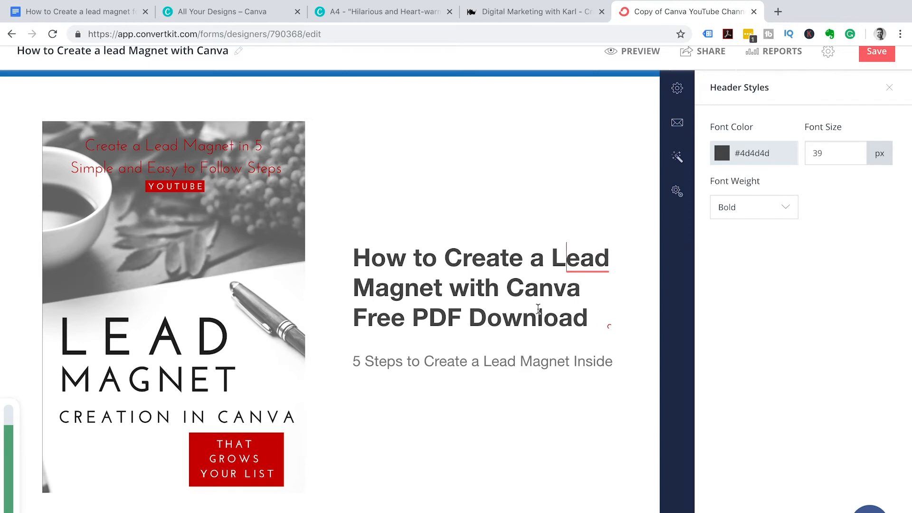
{"action": "scroll", "coordinate": [538, 309], "scroll_direction": "down", "scroll_amount": 5}
- Reword the sign-up text to offer the How to create a Lead Magnet PDF for free
{"action": "scroll", "coordinate": [538, 311], "scroll_direction": "down", "scroll_amount": 2}
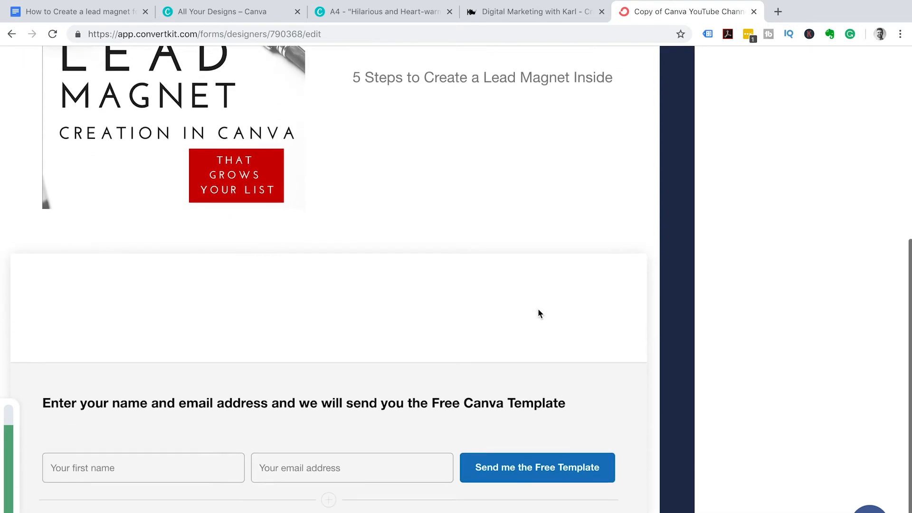
{"action": "scroll", "coordinate": [539, 311], "scroll_direction": "down", "scroll_amount": 1}
{"action": "left_click", "coordinate": [566, 354]}
{"action": "key", "text": "BackSpace"}
{"action": "key", "text": "BackSpace"}
{"action": "key", "text": "BackSpace"}
{"action": "key", "text": "BackSpace"}
{"action": "key", "text": "BackSpace"}
{"action": "key", "text": "BackSpace"}
{"action": "key", "text": "BackSpace"}
{"action": "key", "text": "BackSpace"}
{"action": "key", "text": "BackSpace"}
{"action": "key", "text": "BackSpace"}
{"action": "key", "text": "BackSpace"}
{"action": "key", "text": "BackSpace"}
{"action": "key", "text": "BackSpace"}
{"action": "key", "text": "BackSpace"}
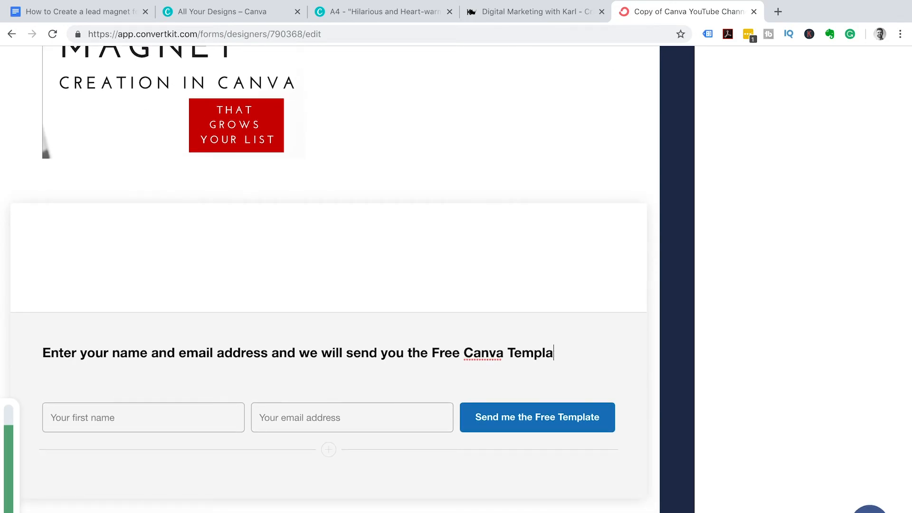
{"action": "type", "text": "Lead Magnet"}
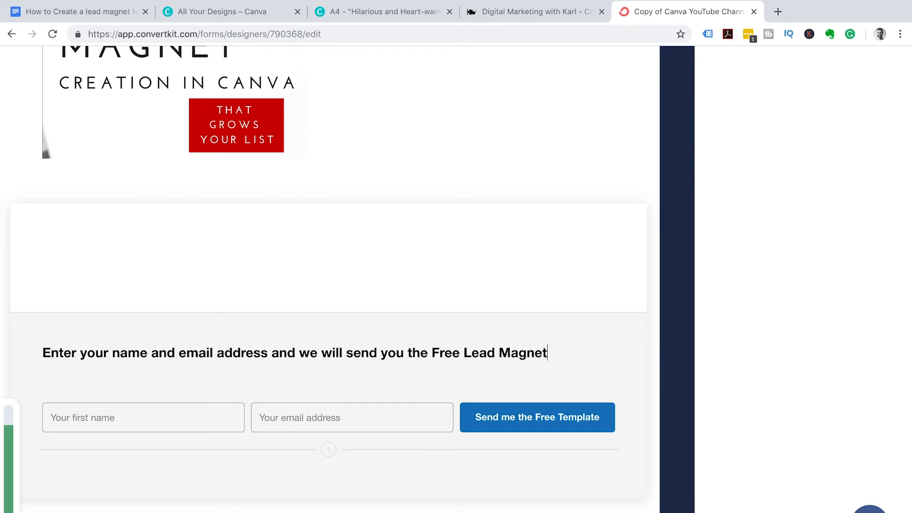
{"action": "left_click", "coordinate": [461, 353]}
{"action": "left_click", "coordinate": [461, 354]}
{"action": "key", "text": "BackSpace"}
{"action": "key", "text": "BackSpace"}
{"action": "key", "text": "BackSpace"}
{"action": "key", "text": "BackSpace"}
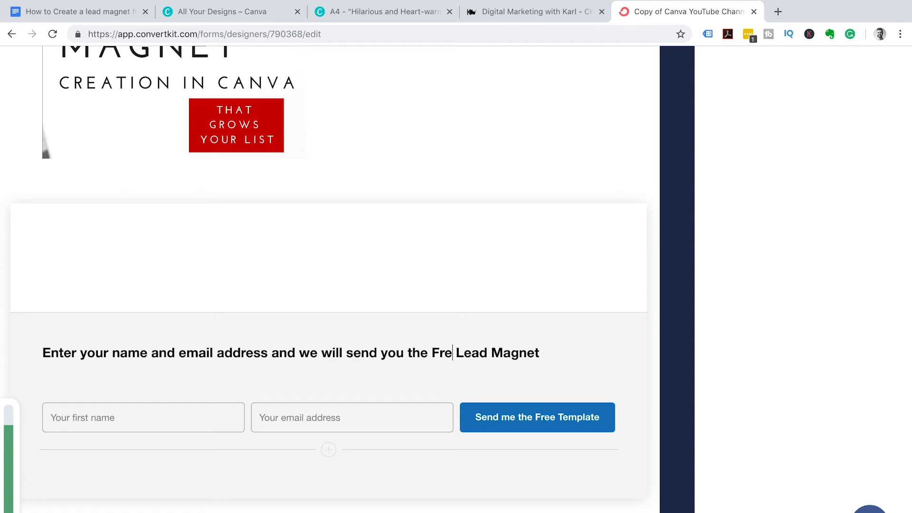
{"action": "type", "text": "How to "}
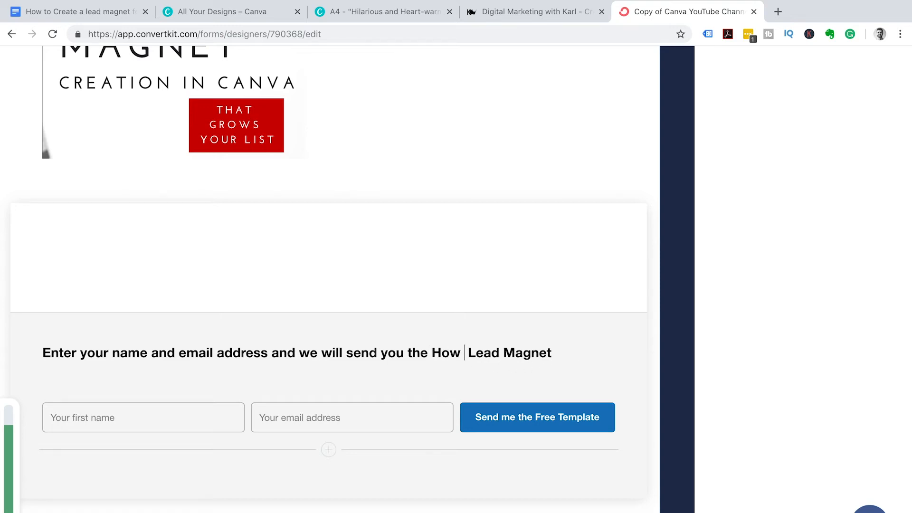
{"action": "type", "text": "create Lea"}
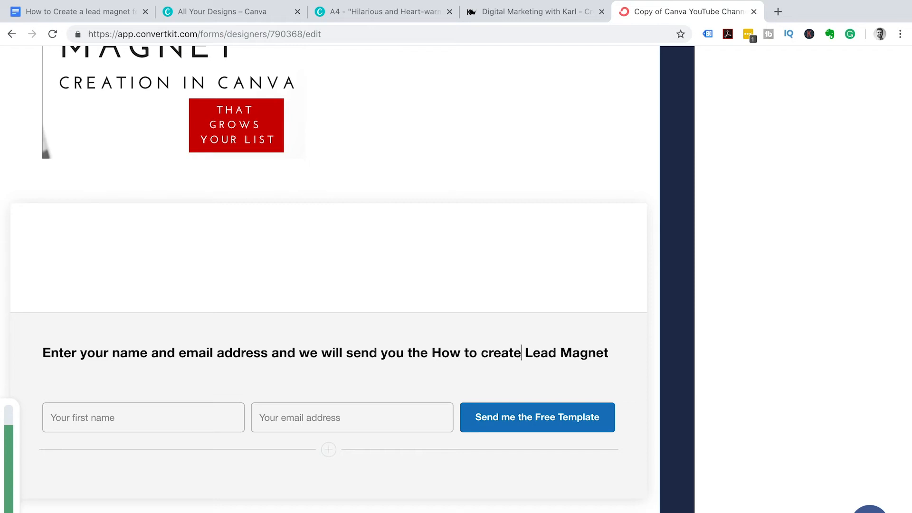
{"action": "key", "text": "BackSpace"}
{"action": "type", "text": "a"}
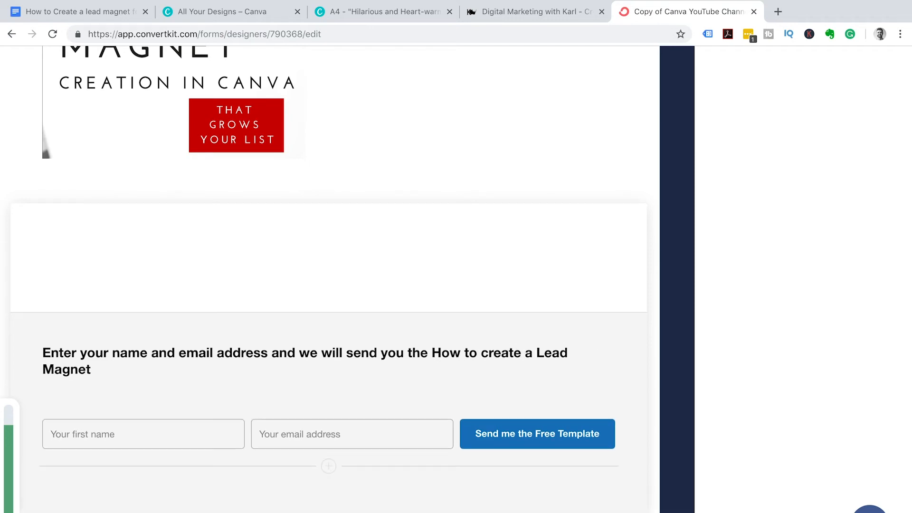
{"action": "left_click", "coordinate": [108, 369]}
{"action": "type", "text": "PDF Free"}
- Change the button label from Template to 'Send me the Free PDF'
{"action": "left_click", "coordinate": [600, 436]}
{"action": "key", "text": "BackSpace"}
{"action": "key", "text": "BackSpace"}
{"action": "key", "text": "BackSpace"}
{"action": "key", "text": "BackSpace"}
{"action": "key", "text": "BackSpace"}
{"action": "key", "text": "BackSpace"}
{"action": "key", "text": "BackSpace"}
{"action": "key", "text": "BackSpace"}
{"action": "type", "text": "PDF"}
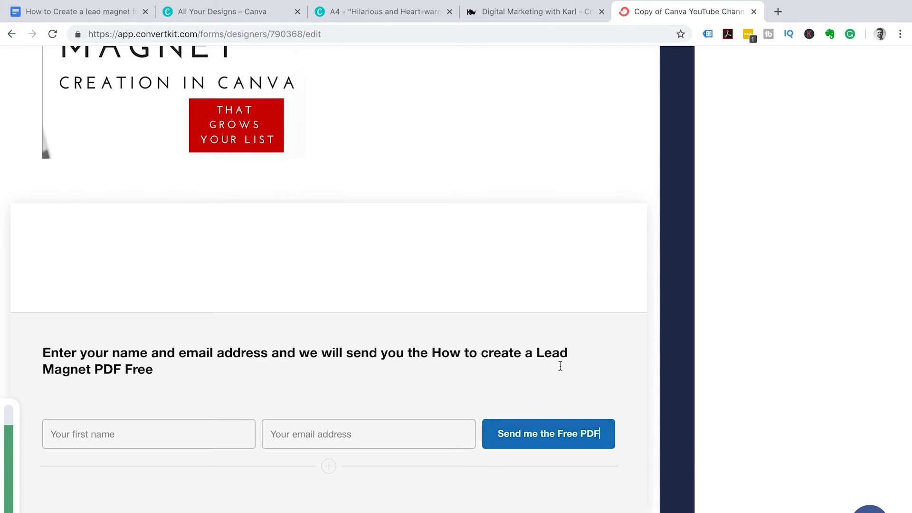
{"action": "scroll", "coordinate": [560, 366], "scroll_direction": "up", "scroll_amount": 7}
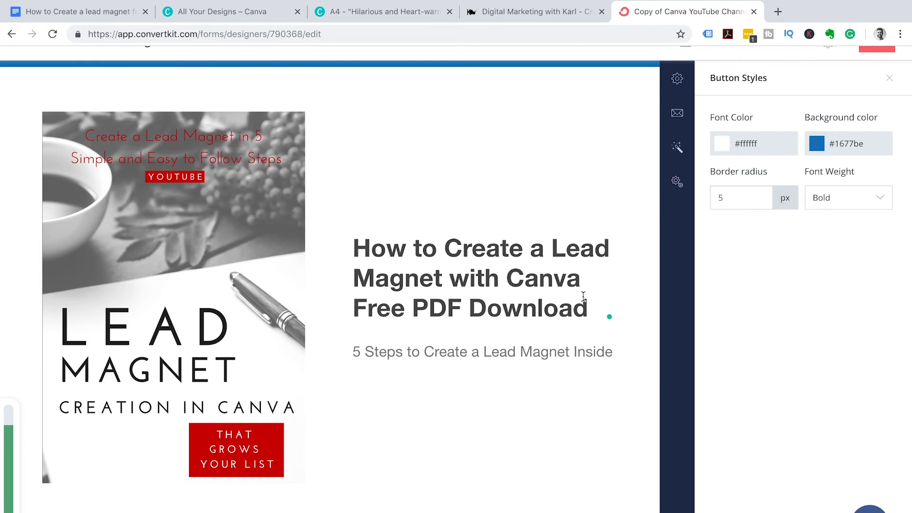
{"action": "scroll", "coordinate": [583, 297], "scroll_direction": "down", "scroll_amount": 7}
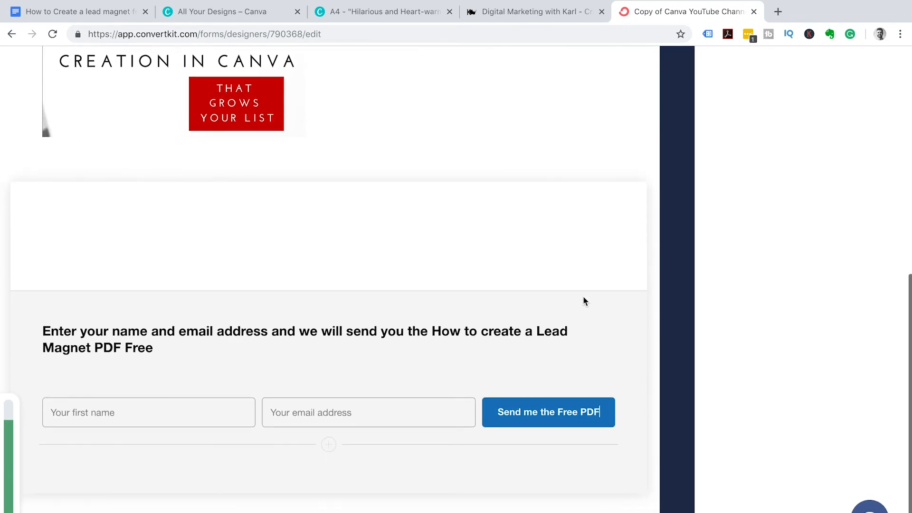
{"action": "scroll", "coordinate": [584, 302], "scroll_direction": "up", "scroll_amount": 7}
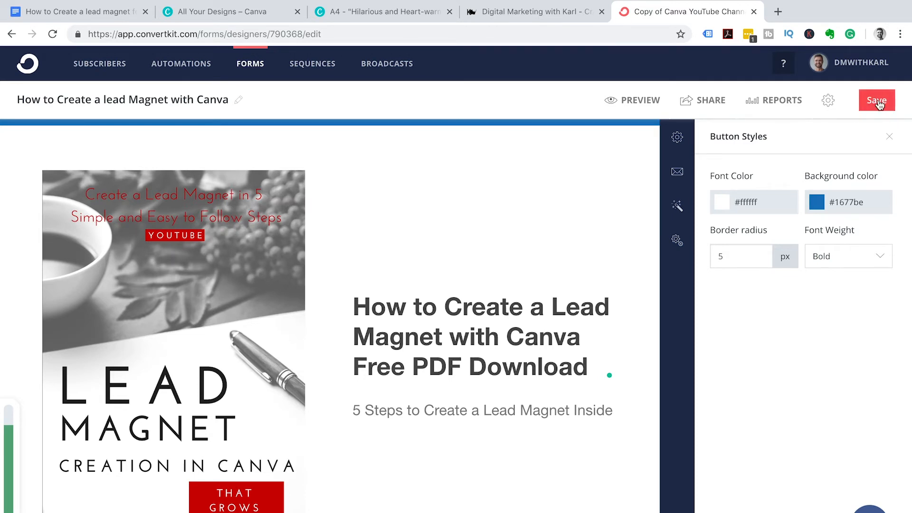
- Set the incentive email to deliver 'How to Create a Lead Magnet in Canva.pdf' as download
{"action": "left_click", "coordinate": [678, 139]}
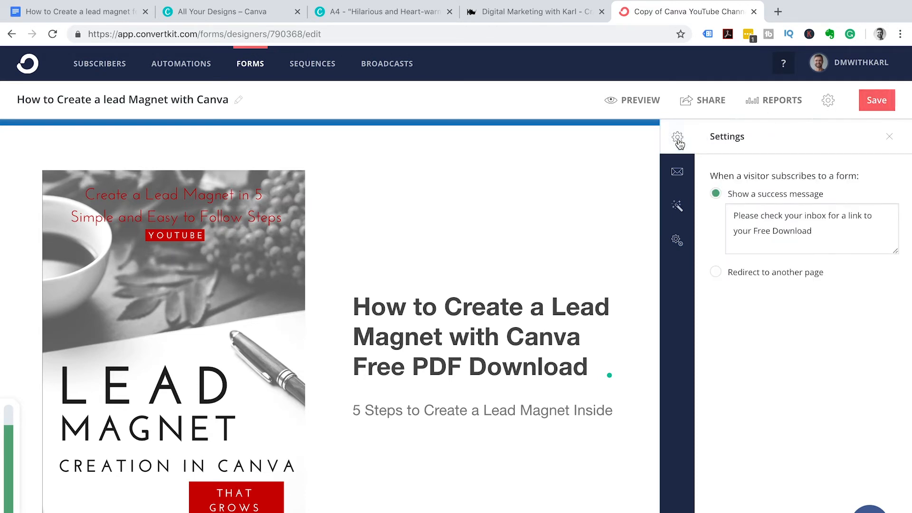
{"action": "left_click", "coordinate": [684, 172]}
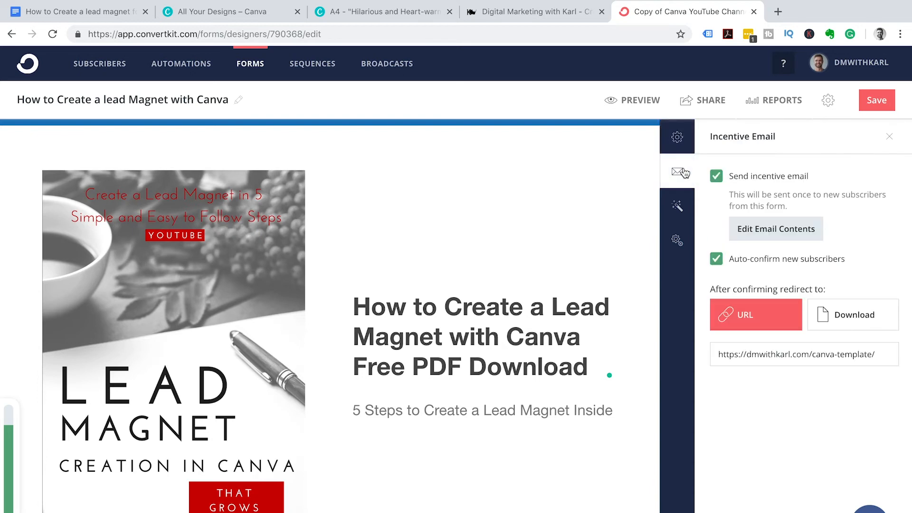
{"action": "left_click", "coordinate": [829, 314]}
{"action": "left_click", "coordinate": [342, 56]}
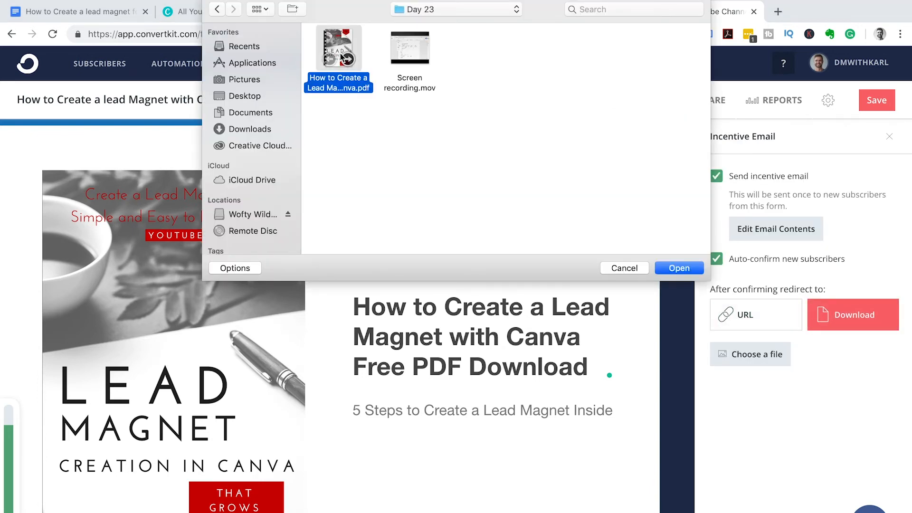
{"action": "double_click", "coordinate": [335, 45]}
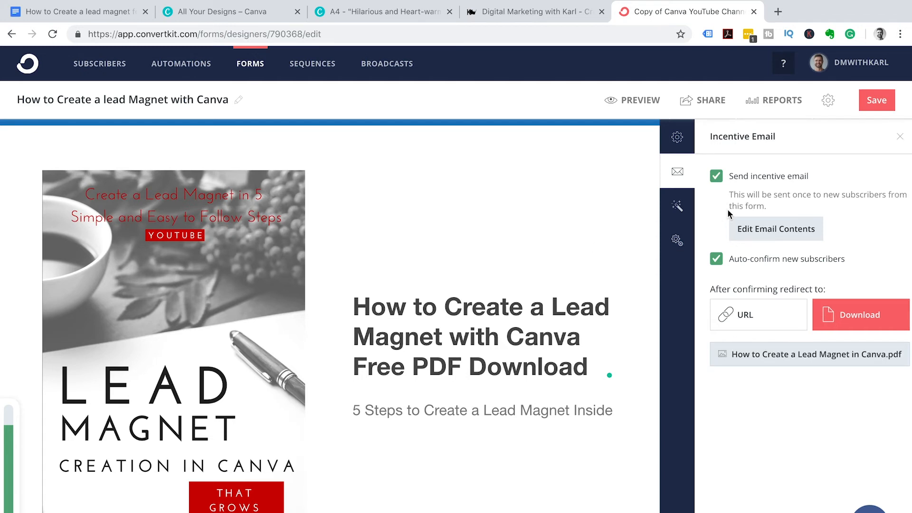
{"action": "left_click", "coordinate": [717, 177]}
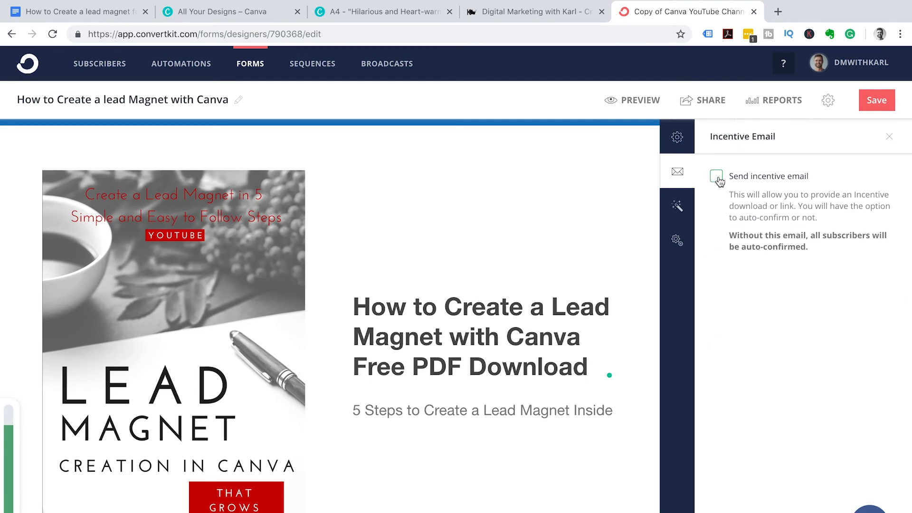
{"action": "left_click", "coordinate": [717, 176]}
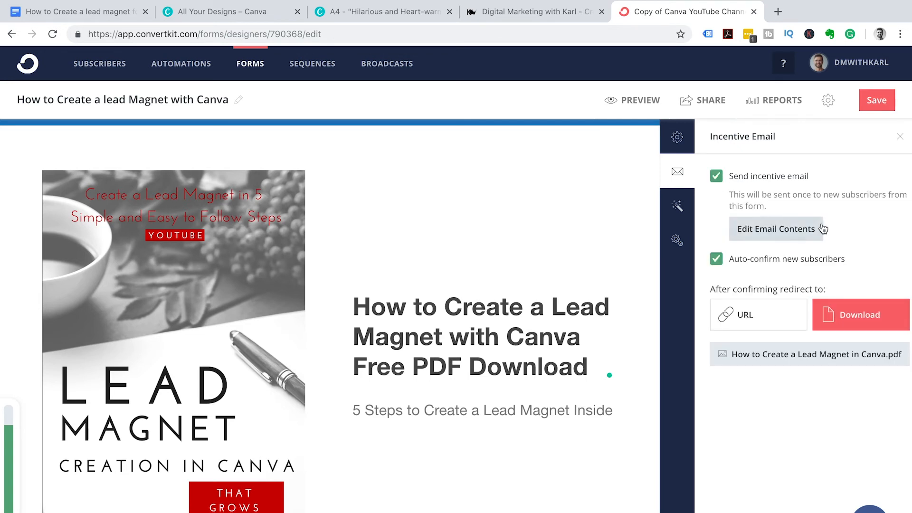
- Change the incentive email subject to 'FreePDF How to Create a Lead Magnet'
{"action": "left_click", "coordinate": [788, 230]}
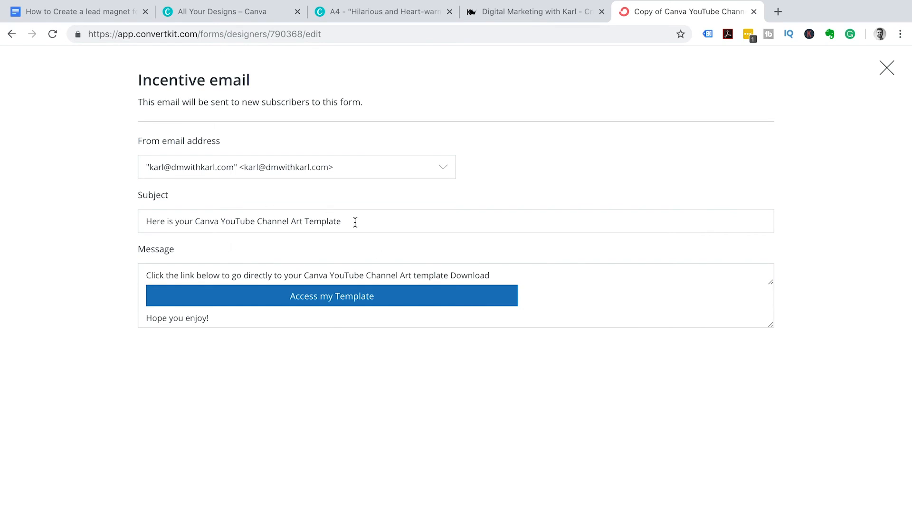
{"action": "left_click_drag", "start_coordinate": [354, 222], "coordinate": [194, 223]}
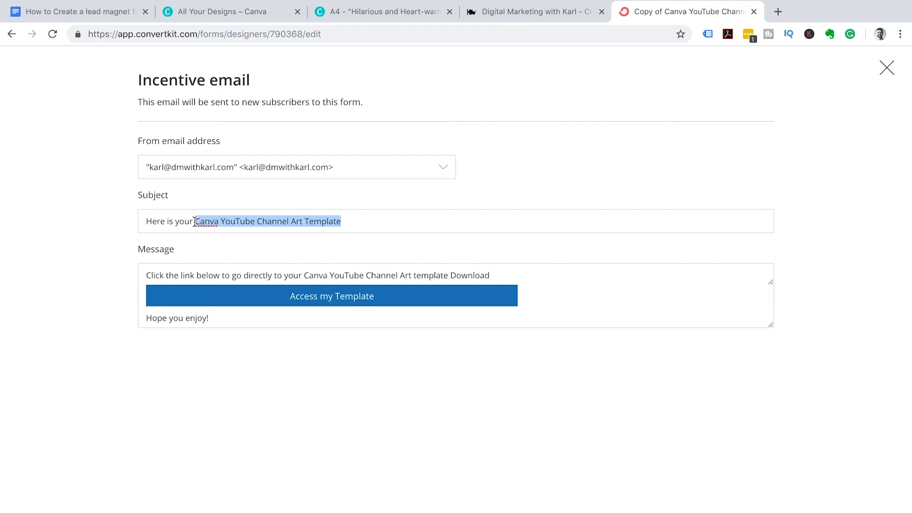
{"action": "type", "text": "Free"}
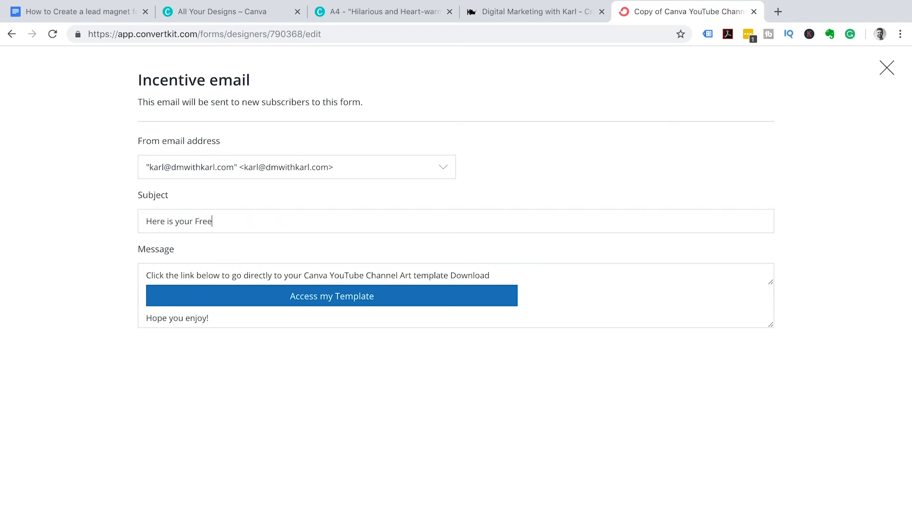
{"action": "key", "text": "BackSpace"}
{"action": "key", "text": "BackSpace"}
{"action": "key", "text": "BackSpace"}
{"action": "key", "text": "BackSpace"}
{"action": "type", "text": "PDF How to Create a Lead Magnet"}
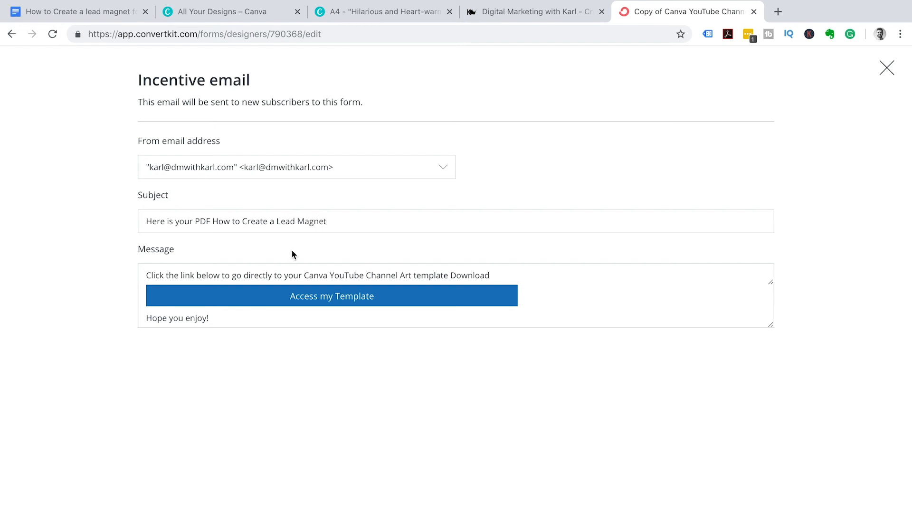
{"action": "left_click_drag", "start_coordinate": [332, 220], "coordinate": [197, 223]}
{"action": "key", "text": "super+c"}
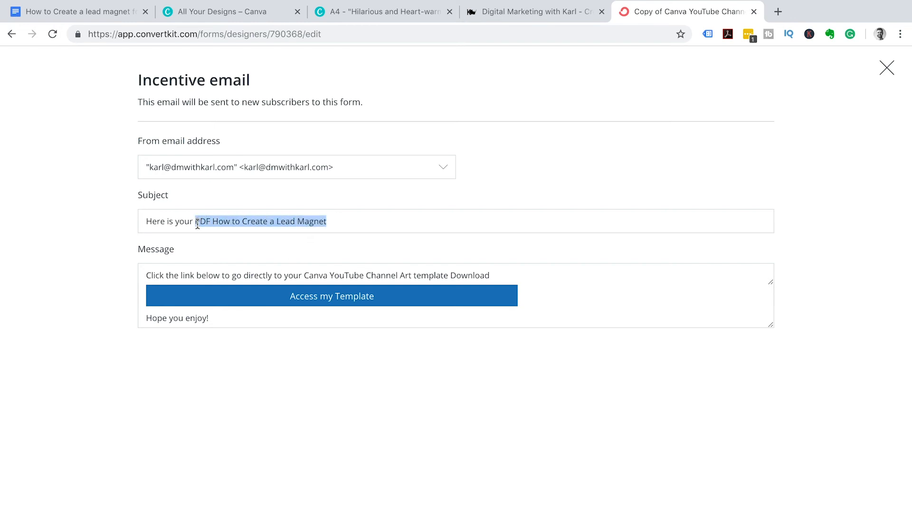
- Replace the old template name in the email message with the pasted PDF title
{"action": "left_click_drag", "start_coordinate": [492, 275], "coordinate": [307, 275]}
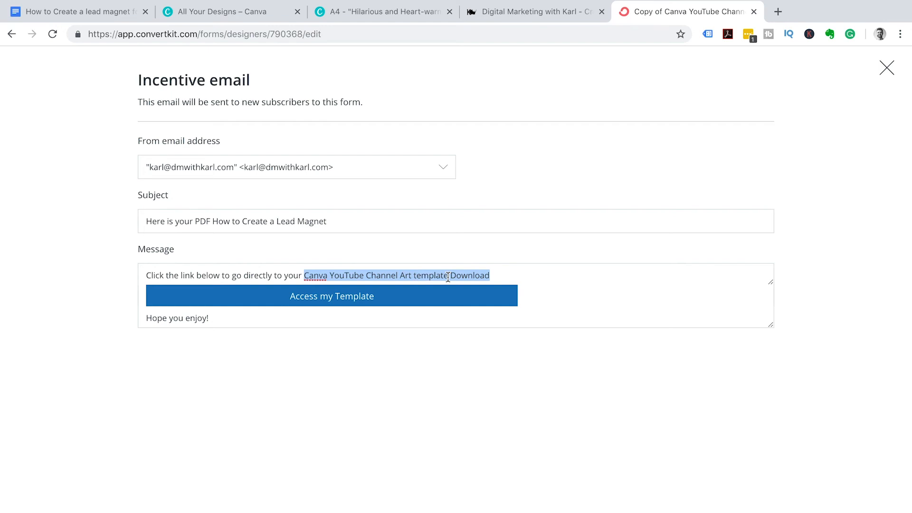
{"action": "left_click_drag", "start_coordinate": [448, 277], "coordinate": [303, 271]}
{"action": "key", "text": "super+v"}
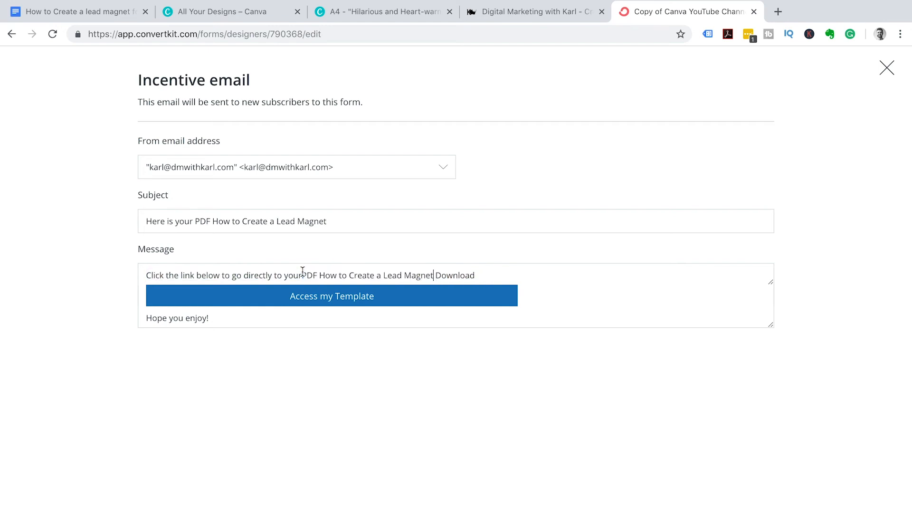
{"action": "left_click", "coordinate": [302, 275]}
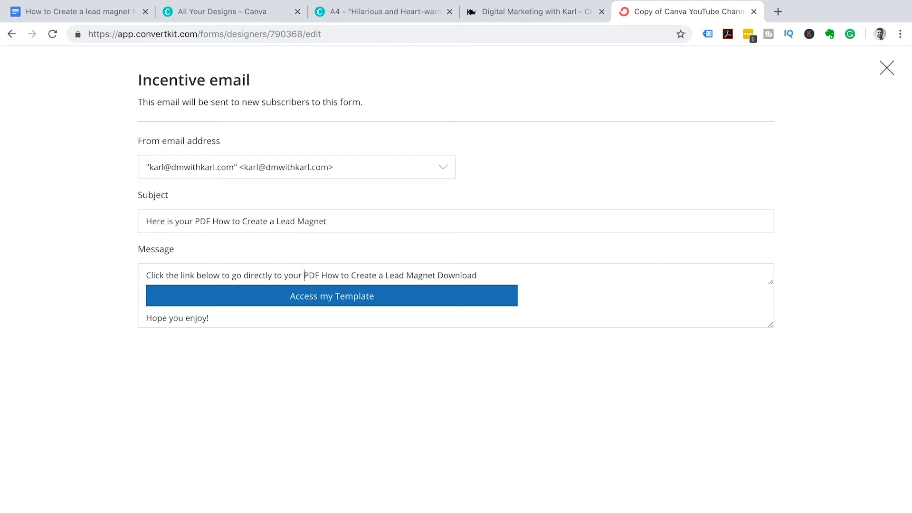
- Rename the download button to 'Access my PDF' and close the email editor
{"action": "left_click", "coordinate": [378, 295]}
{"action": "key", "text": "BackSpace"}
{"action": "key", "text": "BackSpace"}
{"action": "key", "text": "BackSpace"}
{"action": "key", "text": "BackSpace"}
{"action": "key", "text": "BackSpace"}
{"action": "key", "text": "BackSpace"}
{"action": "key", "text": "BackSpace"}
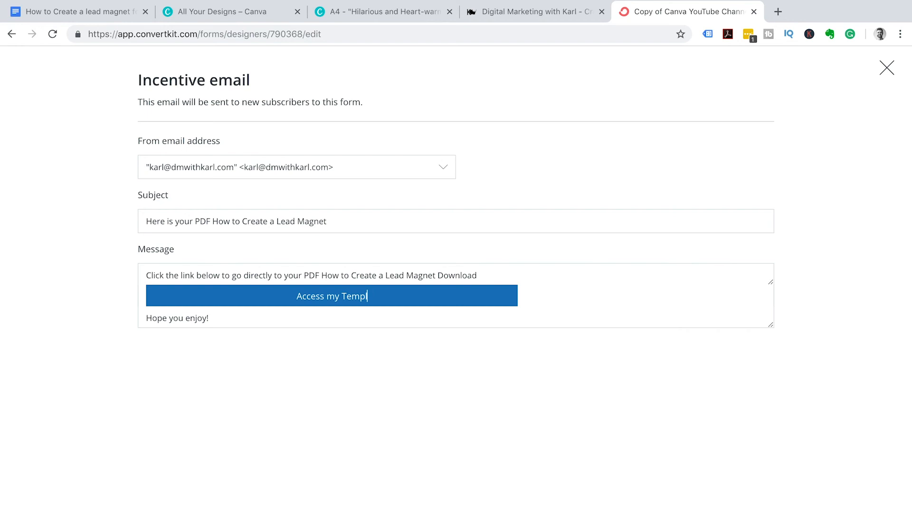
{"action": "key", "text": "BackSpace"}
{"action": "type", "text": "PDF"}
{"action": "left_click", "coordinate": [887, 68]}
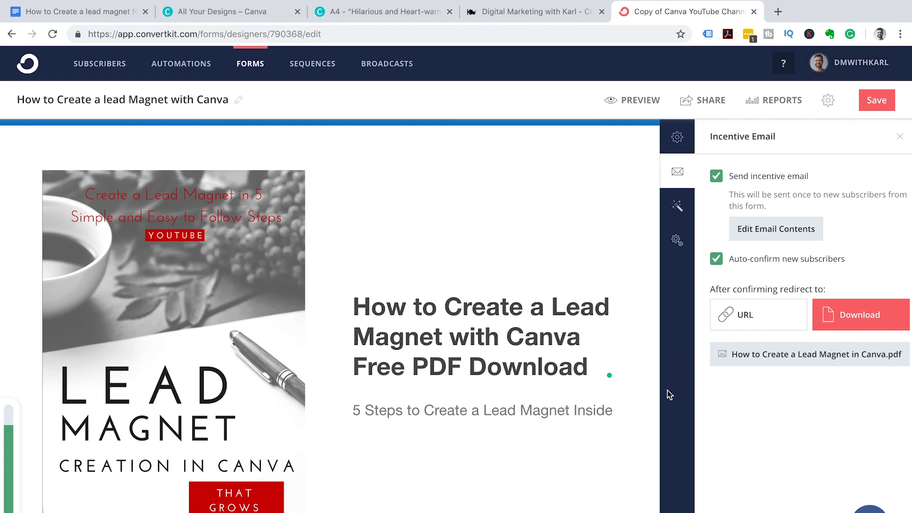
- Save the lead magnet form and copy its hosted landing page URL from Share
{"action": "left_click", "coordinate": [879, 102]}
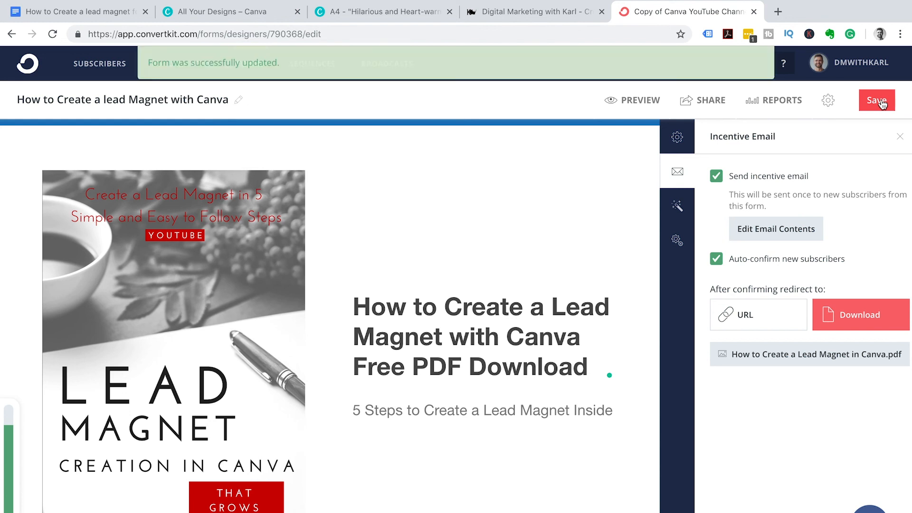
{"action": "left_click", "coordinate": [711, 105]}
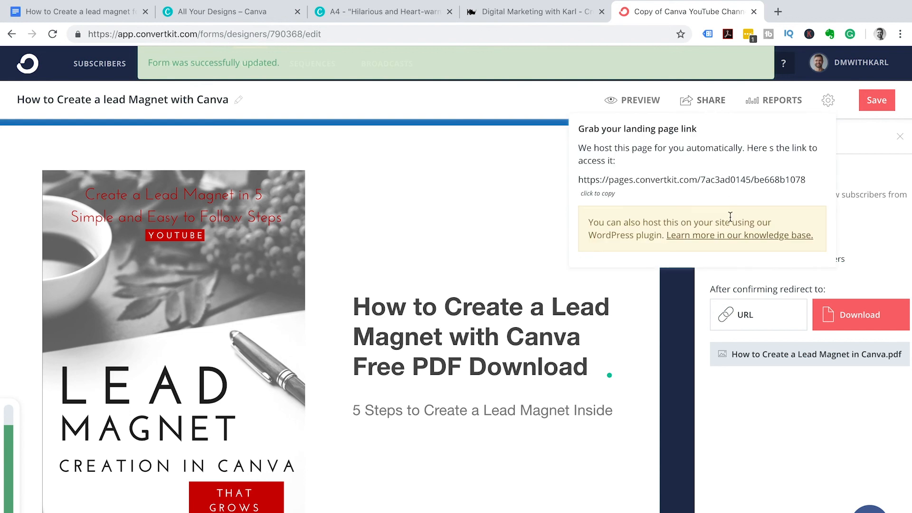
{"action": "left_click", "coordinate": [605, 197]}
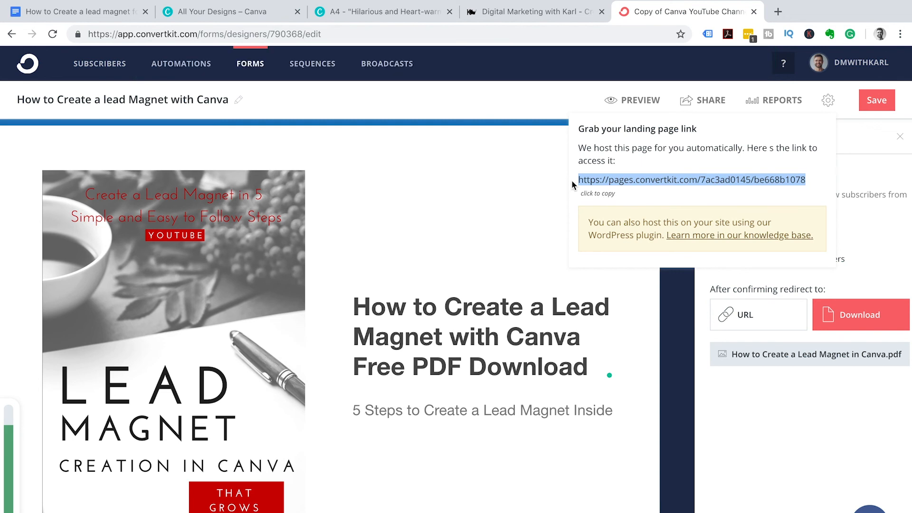
{"action": "mouse_move", "coordinate": [523, 3]}
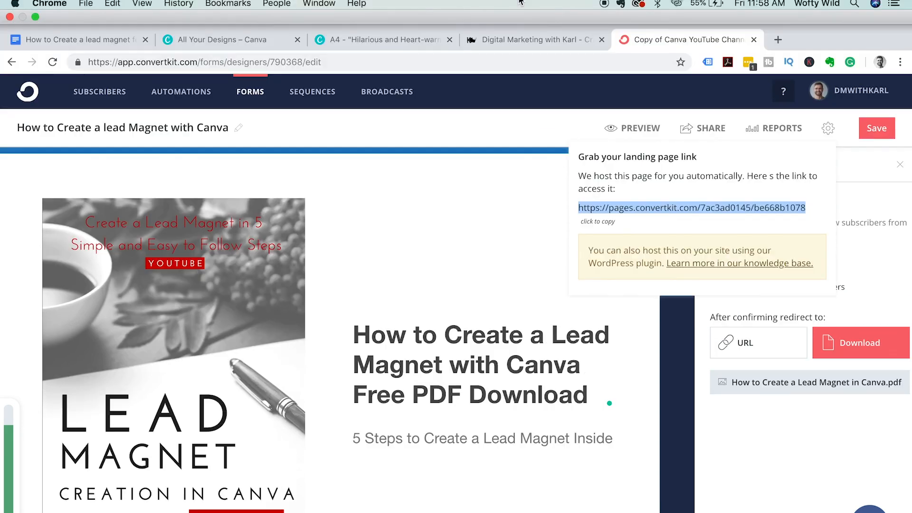